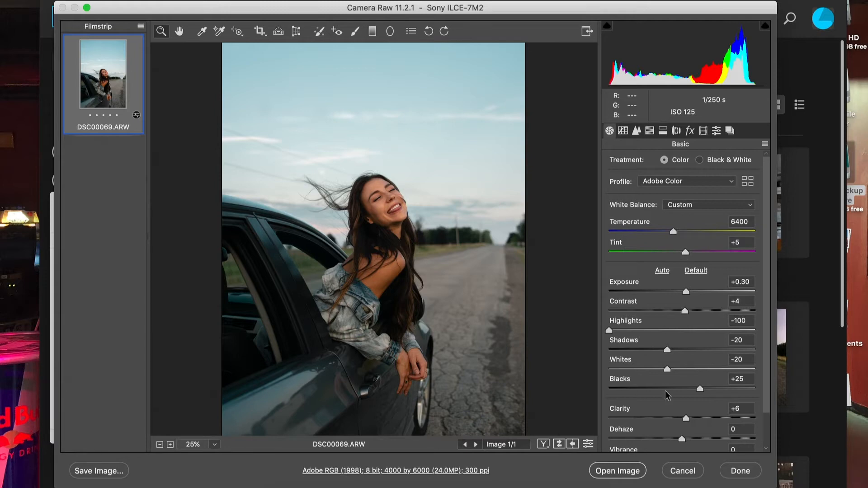
Review the photo's existing Basic, Tone Curve, HSL, Split Toning, Lens Corrections, Effects and Calibration adjustments.
{"action": "scroll", "coordinate": [667, 396], "scroll_direction": "down", "scroll_amount": 2}
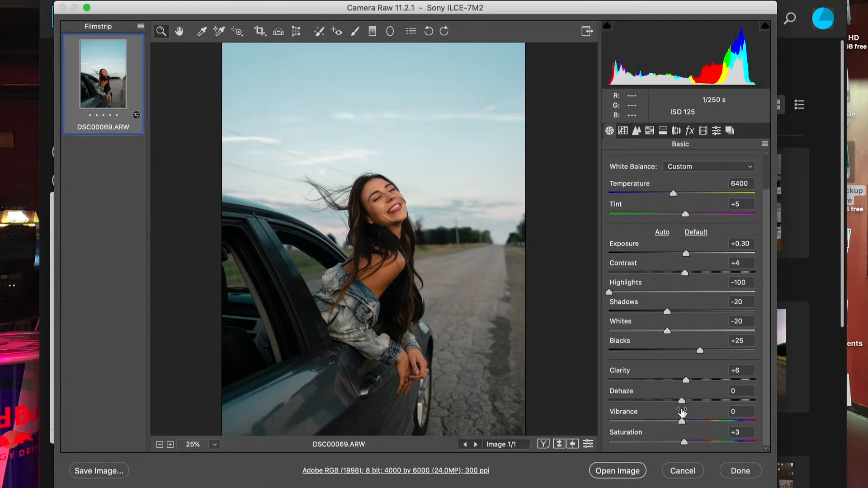
{"action": "left_click", "coordinate": [623, 131]}
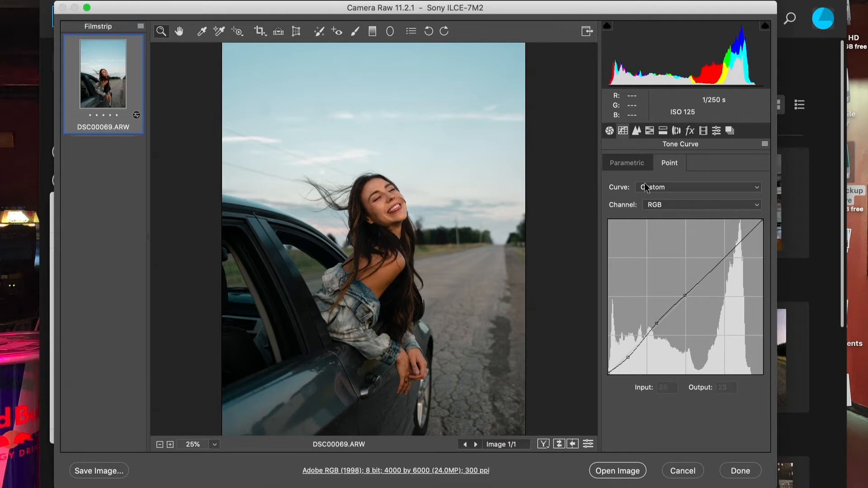
{"action": "left_click", "coordinate": [649, 130]}
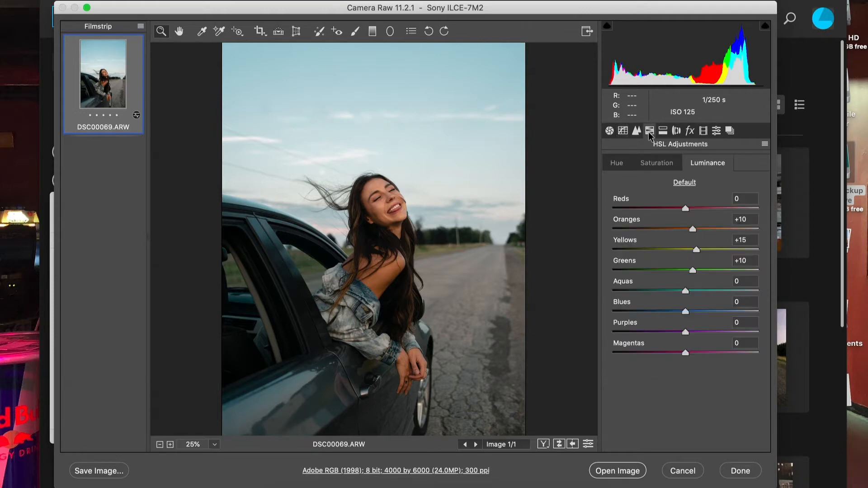
{"action": "left_click", "coordinate": [622, 164]}
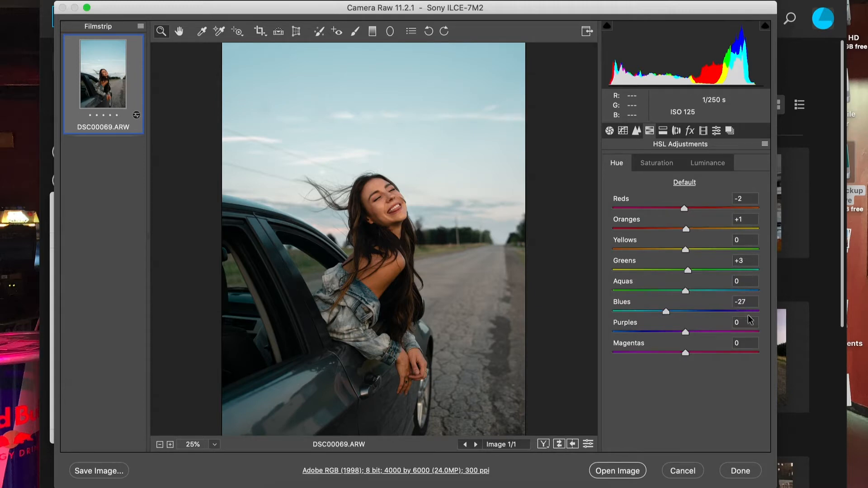
{"action": "left_click", "coordinate": [668, 164]}
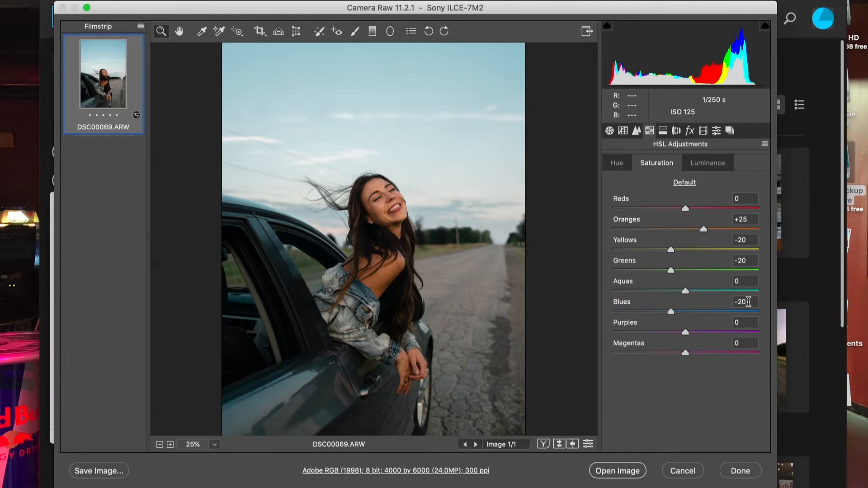
{"action": "left_click", "coordinate": [712, 163]}
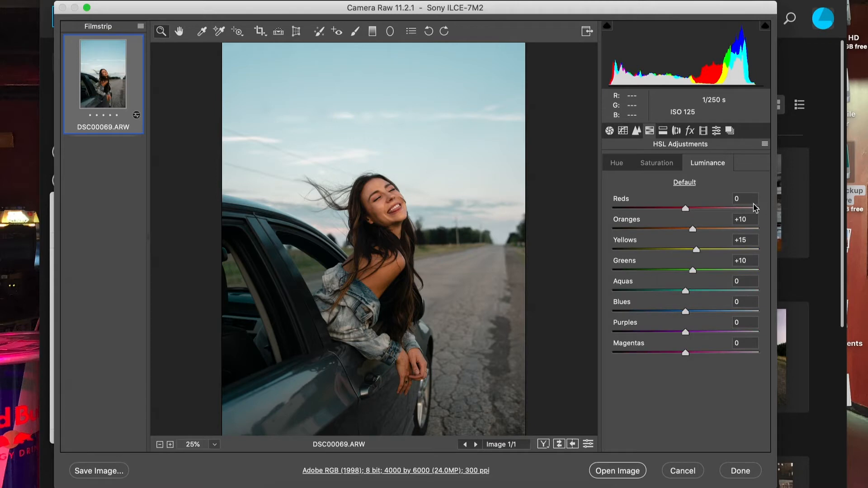
{"action": "left_click", "coordinate": [663, 130]}
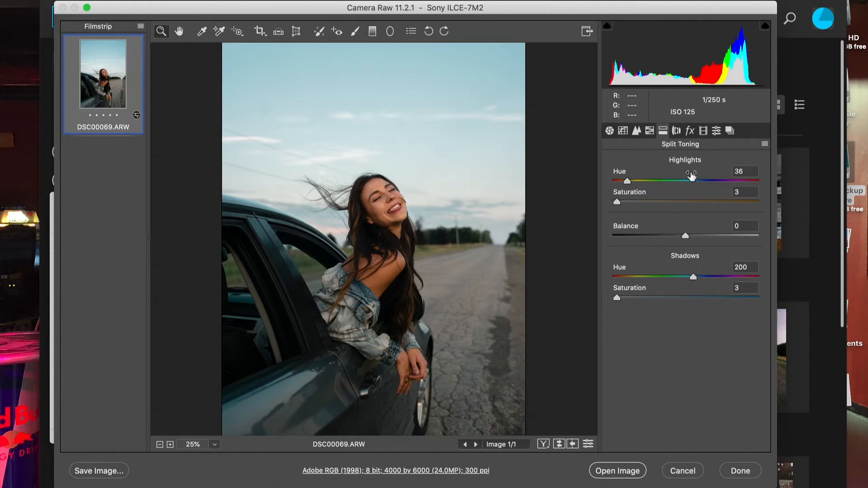
{"action": "left_click", "coordinate": [676, 131]}
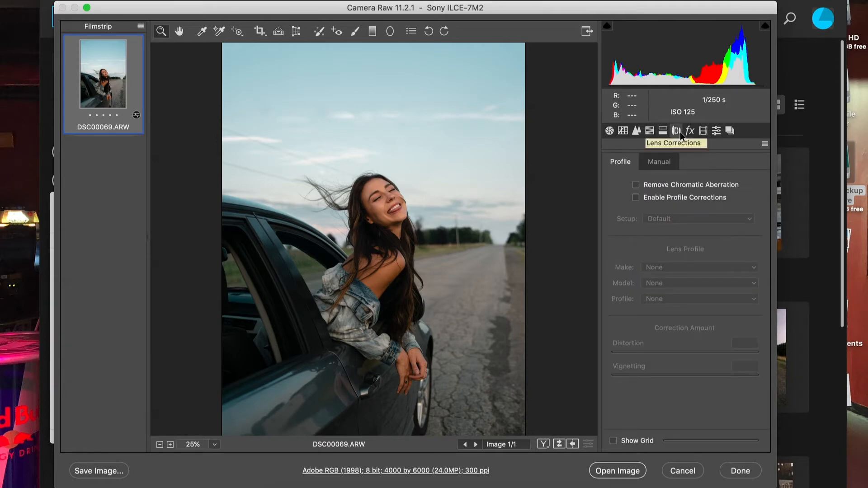
{"action": "left_click", "coordinate": [689, 131]}
{"action": "left_click", "coordinate": [702, 130]}
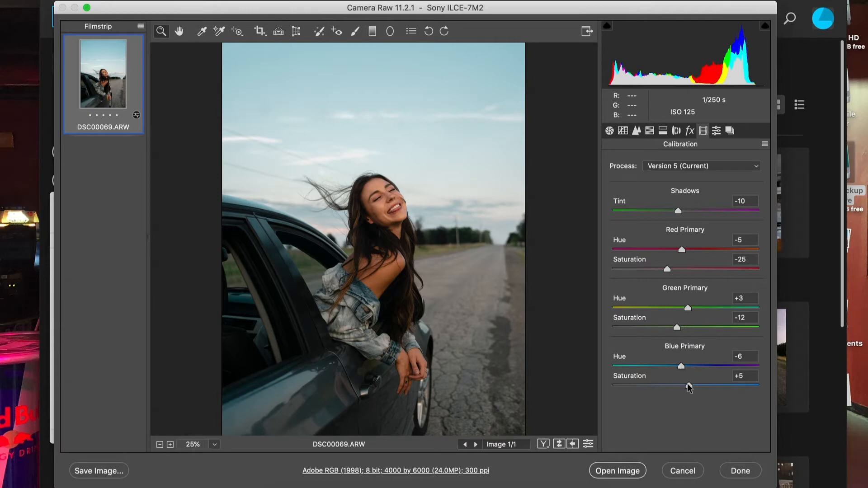
Set the sharpening amount to 50 and open the raw photo in Photoshop as a smart object.
{"action": "left_click", "coordinate": [633, 132]}
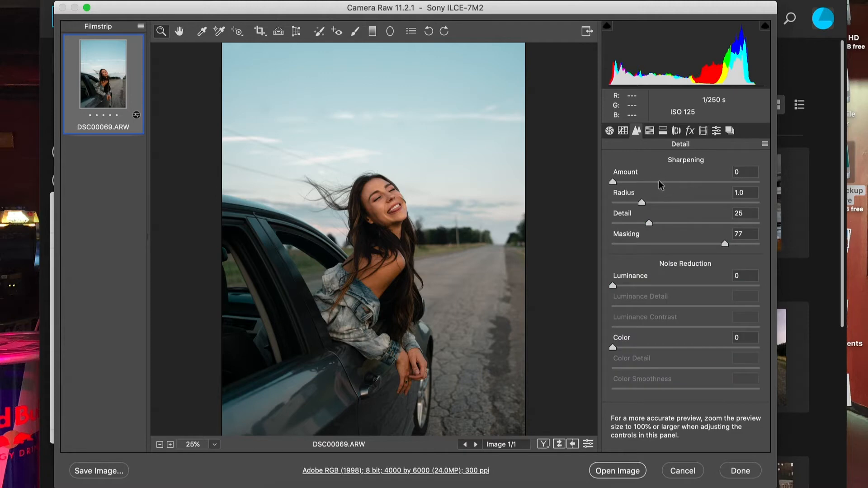
{"action": "left_click_drag", "start_coordinate": [658, 180], "coordinate": [661, 181]}
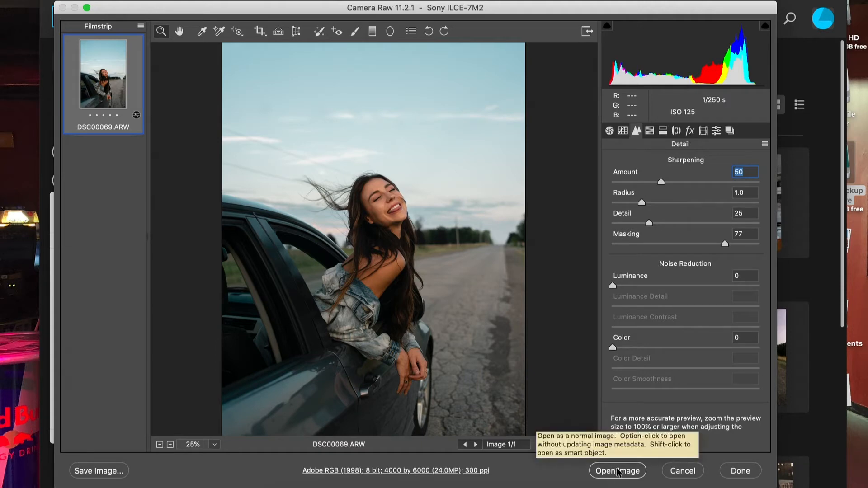
{"action": "key", "text": "shift"}
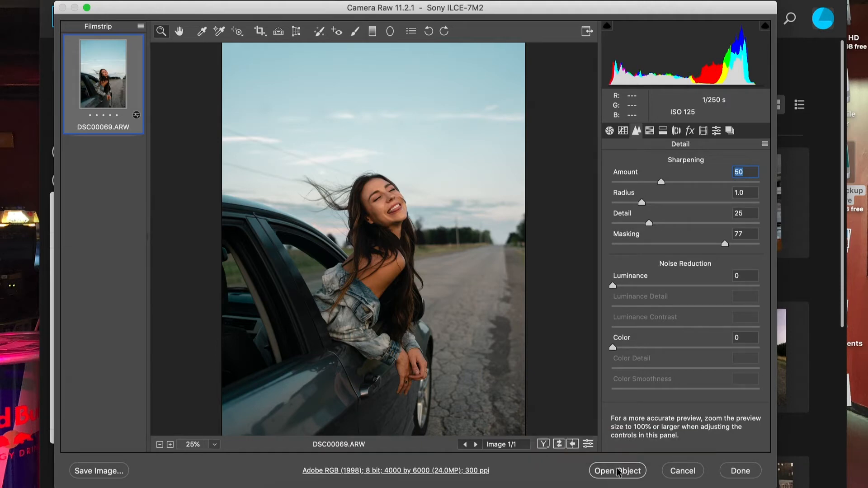
{"action": "key", "text": "shift"}
{"action": "left_click", "coordinate": [617, 471], "text": "shift"}
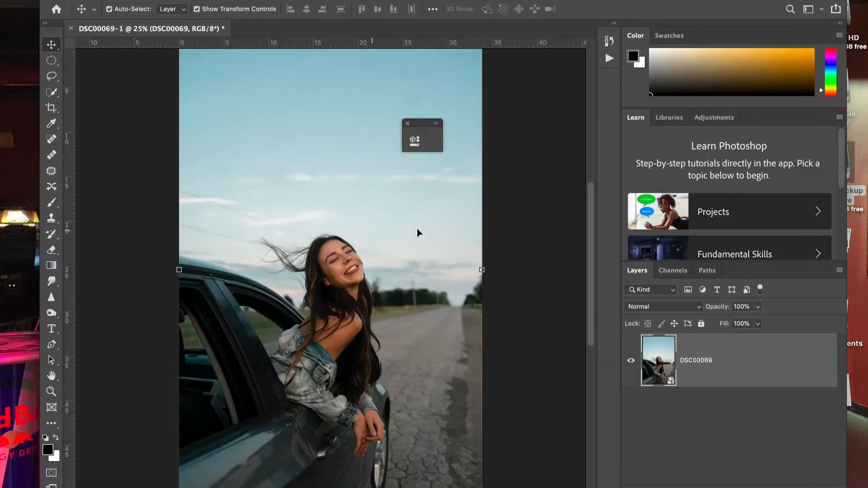
Examine the woman's face, hair, jacket and the car at different magnifications to find areas that need retouching.
{"action": "scroll", "coordinate": [337, 247], "scroll_direction": "up", "scroll_amount": 1}
{"action": "scroll", "coordinate": [337, 247], "scroll_direction": "up", "scroll_amount": 2}
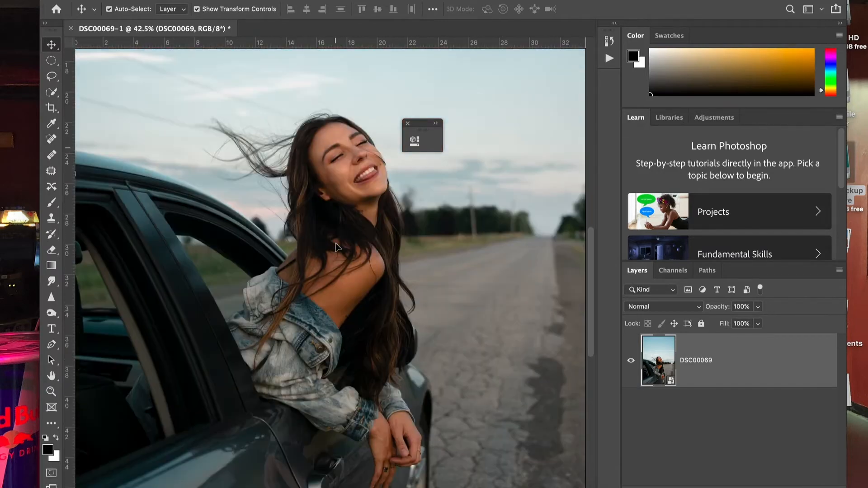
{"action": "scroll", "coordinate": [337, 246], "scroll_direction": "up", "scroll_amount": 3}
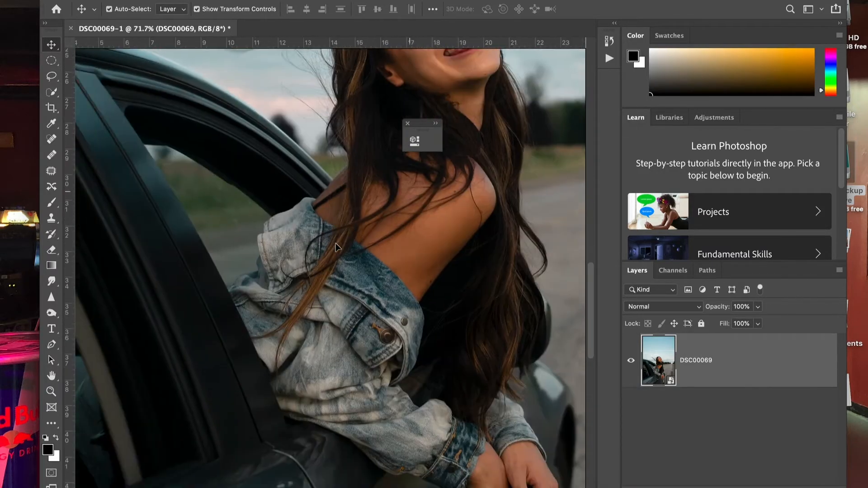
{"action": "scroll", "coordinate": [337, 246], "scroll_direction": "left", "scroll_amount": 5}
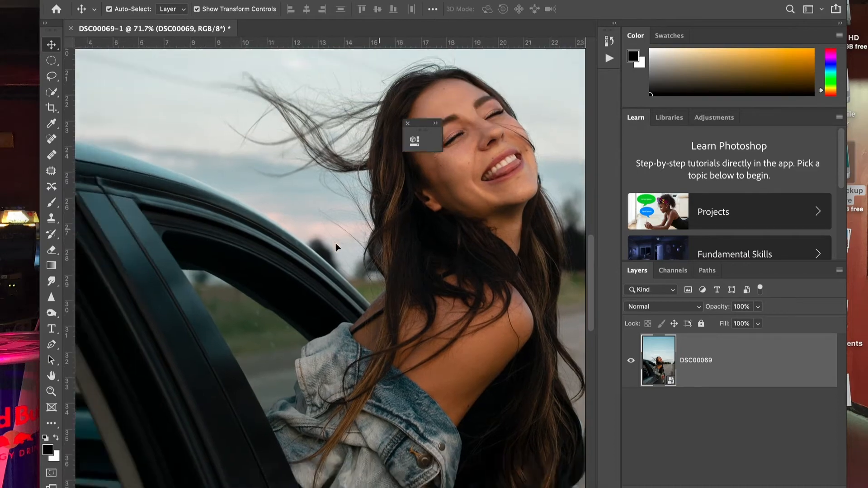
{"action": "scroll", "coordinate": [337, 247], "scroll_direction": "down", "scroll_amount": 5}
{"action": "scroll", "coordinate": [337, 247], "scroll_direction": "up", "scroll_amount": 5}
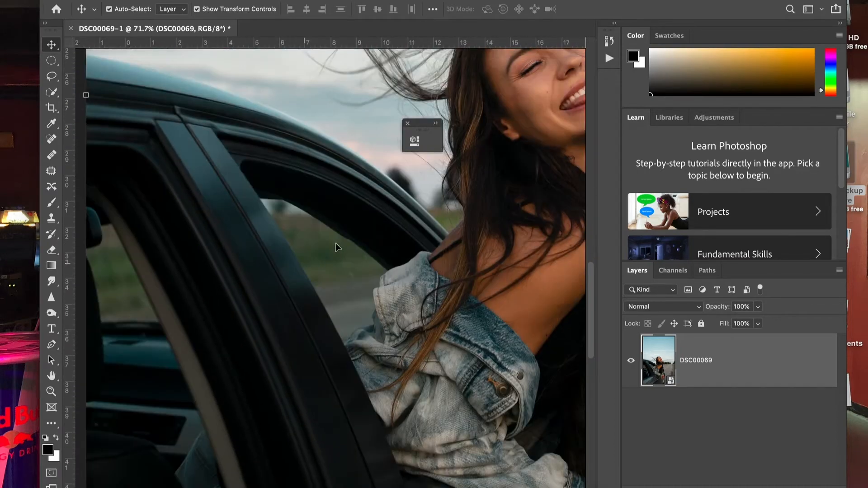
{"action": "scroll", "coordinate": [336, 246], "scroll_direction": "down", "scroll_amount": 3}
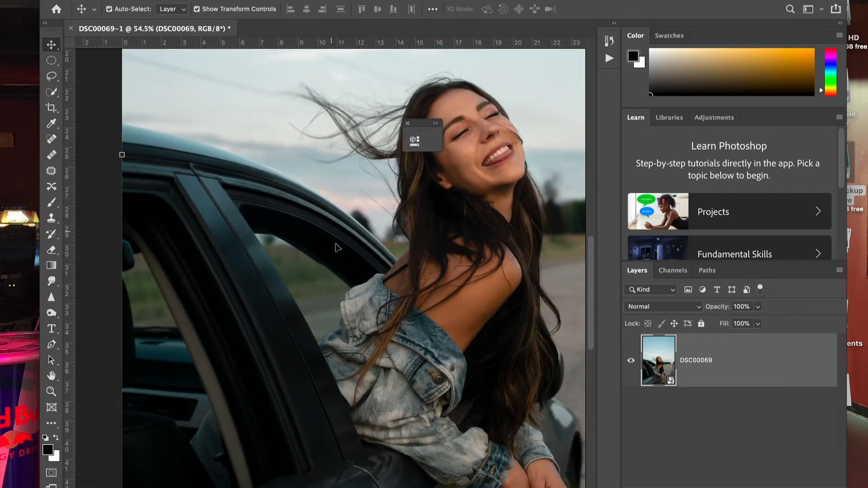
{"action": "scroll", "coordinate": [337, 246], "scroll_direction": "up", "scroll_amount": 1}
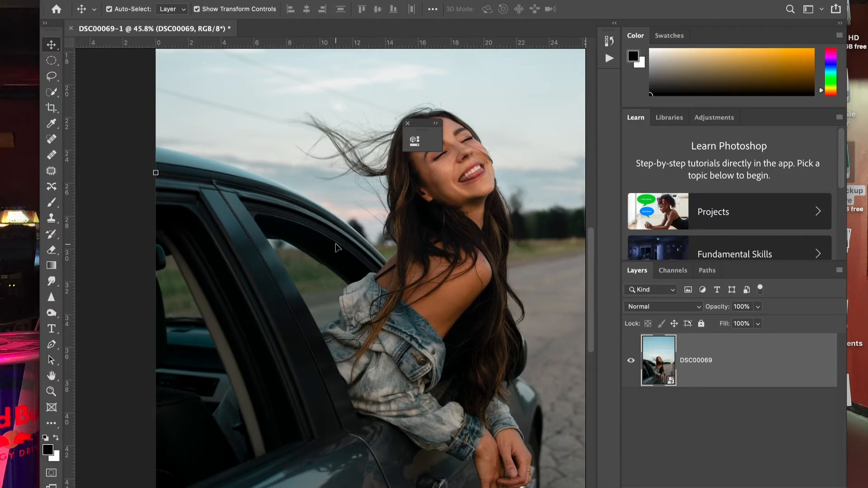
{"action": "scroll", "coordinate": [336, 246], "scroll_direction": "down", "scroll_amount": 2}
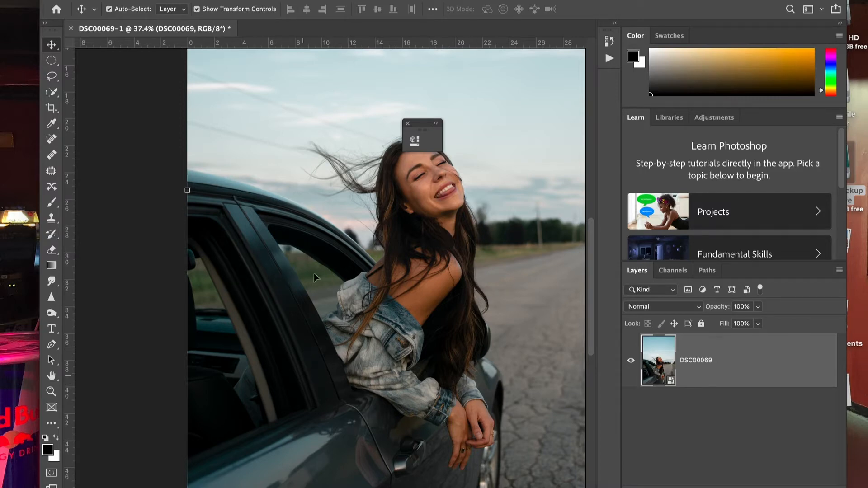
{"action": "scroll", "coordinate": [267, 333], "scroll_direction": "down", "scroll_amount": 3}
{"action": "scroll", "coordinate": [267, 333], "scroll_direction": "left", "scroll_amount": 1}
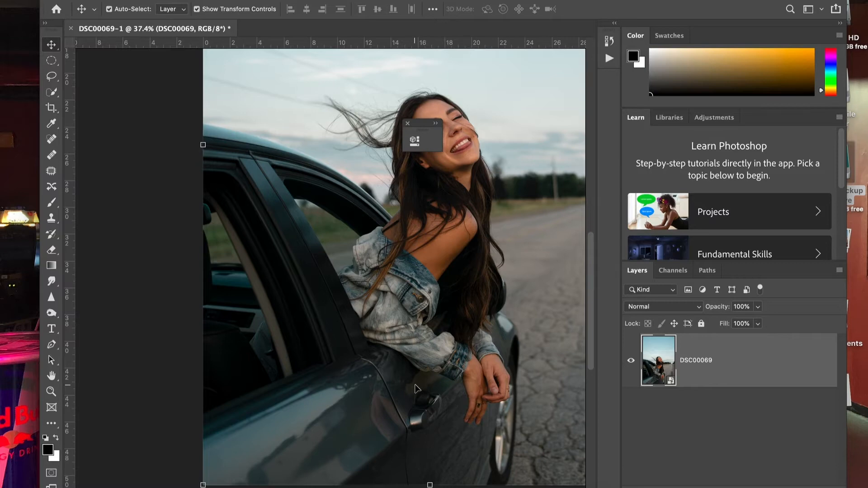
{"action": "scroll", "coordinate": [415, 385], "scroll_direction": "down", "scroll_amount": 3}
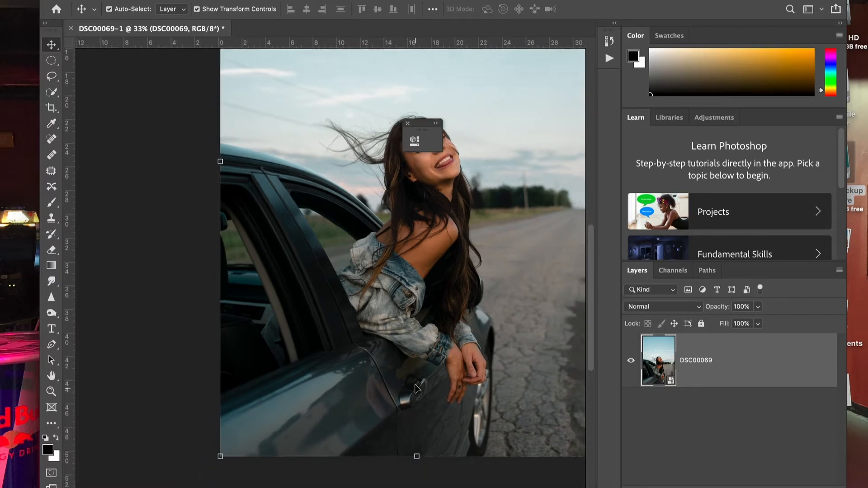
Close the small floating panel that covers the photo.
{"action": "left_click", "coordinate": [407, 124]}
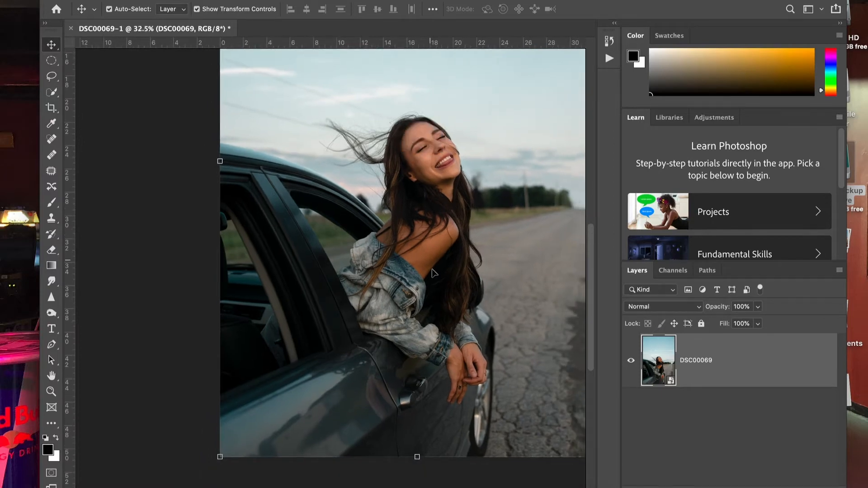
{"action": "scroll", "coordinate": [432, 269], "scroll_direction": "up", "scroll_amount": 5}
{"action": "scroll", "coordinate": [432, 269], "scroll_direction": "right", "scroll_amount": 4}
{"action": "scroll", "coordinate": [432, 273], "scroll_direction": "down", "scroll_amount": 5}
{"action": "scroll", "coordinate": [432, 272], "scroll_direction": "left", "scroll_amount": 2}
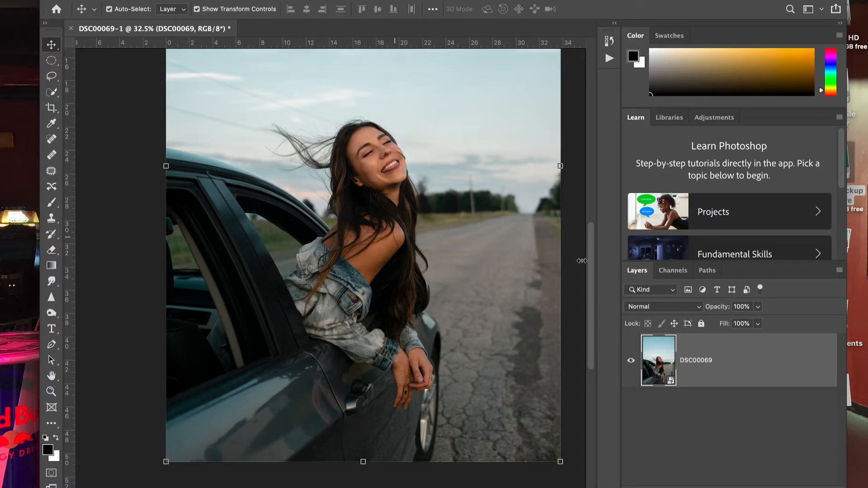
Add an empty layer above the photo and activate the Healing Brush, reviewing its size and hardness settings.
{"action": "key", "text": "ctrl+shift+alt+n"}
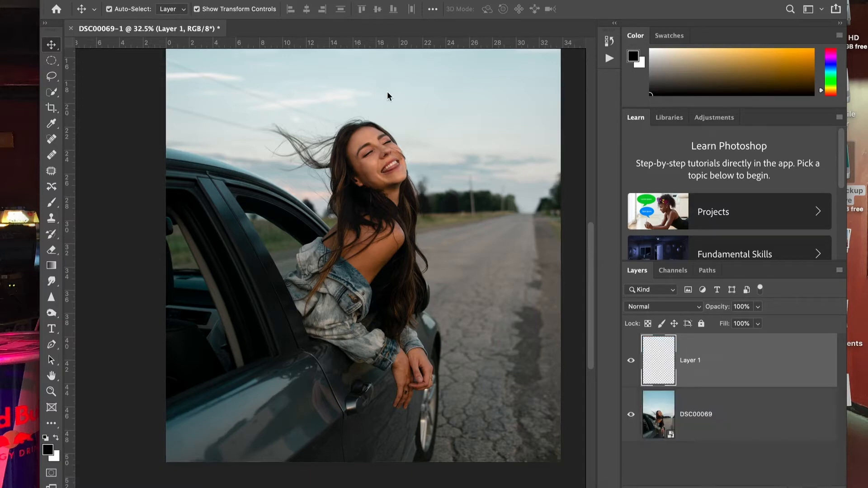
{"action": "left_click", "coordinate": [52, 155]}
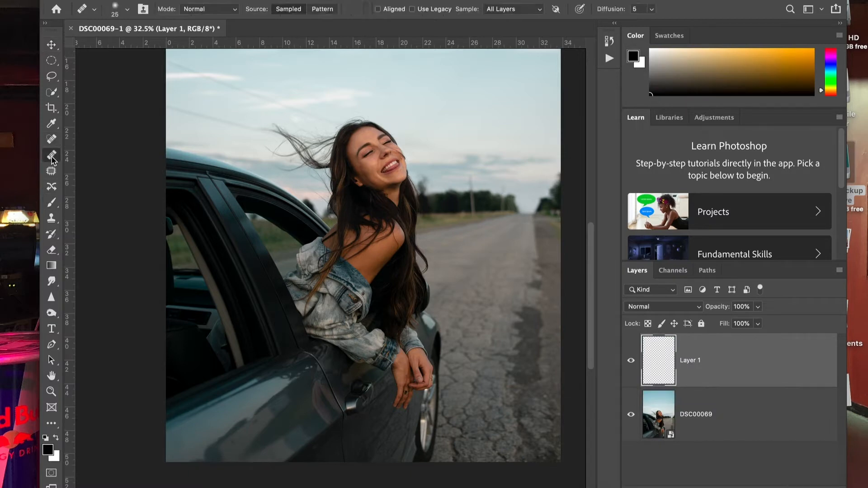
{"action": "scroll", "coordinate": [348, 242], "scroll_direction": "up", "scroll_amount": 3}
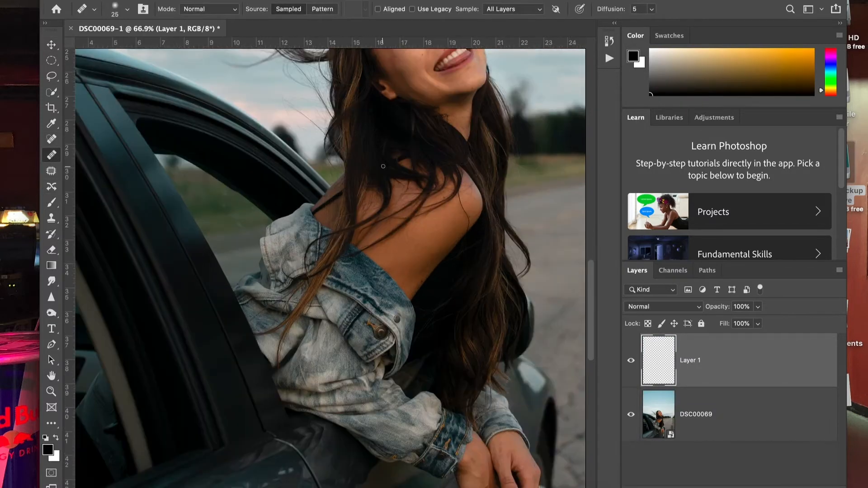
{"action": "scroll", "coordinate": [383, 167], "scroll_direction": "up", "scroll_amount": 3}
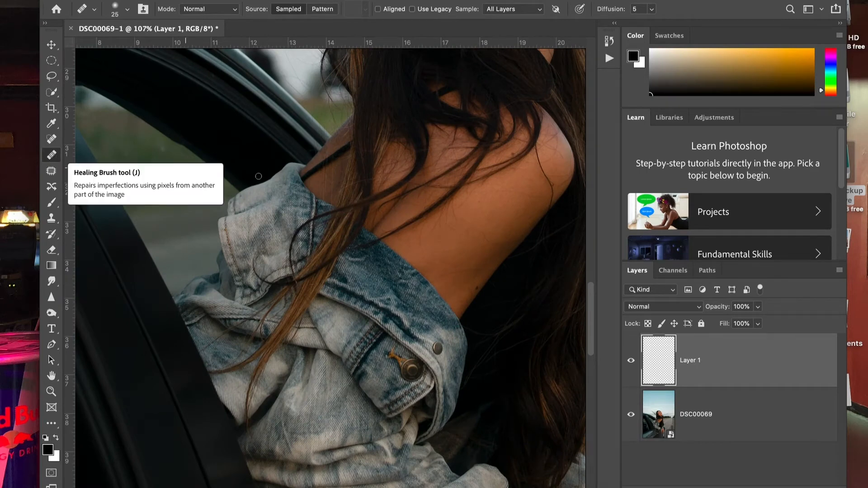
{"action": "scroll", "coordinate": [258, 176], "scroll_direction": "up", "scroll_amount": 4}
{"action": "scroll", "coordinate": [258, 176], "scroll_direction": "right", "scroll_amount": 5}
{"action": "scroll", "coordinate": [258, 176], "scroll_direction": "up", "scroll_amount": 3}
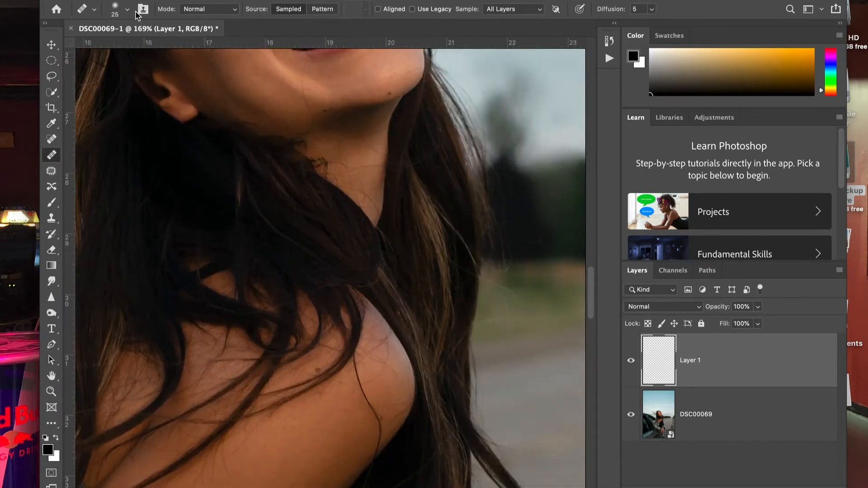
{"action": "left_click", "coordinate": [127, 9]}
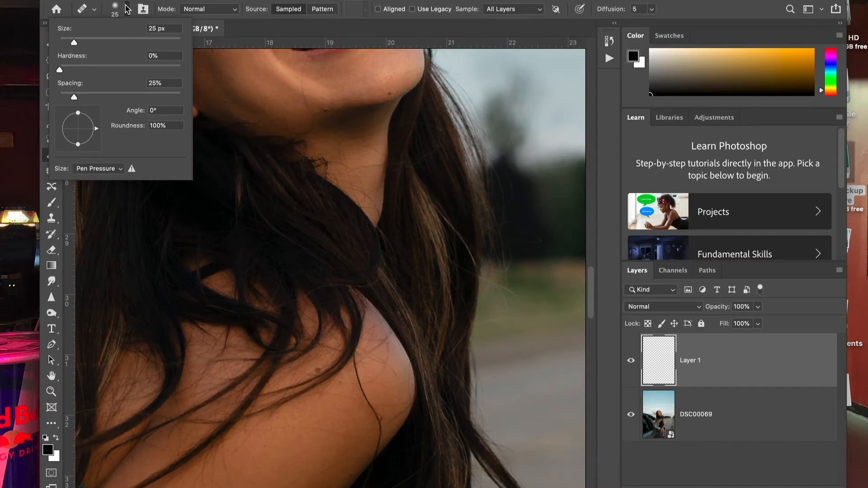
{"action": "left_click", "coordinate": [127, 9]}
Heal the stray hair running from the mouth corner down to the jaw with a 15 px brush, sampling clean skin nearby.
{"action": "scroll", "coordinate": [227, 186], "scroll_direction": "up", "scroll_amount": 8}
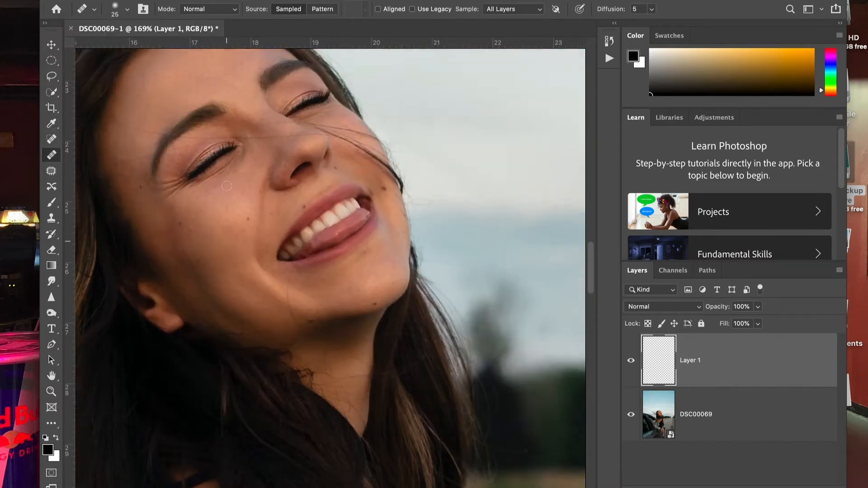
{"action": "scroll", "coordinate": [226, 186], "scroll_direction": "right", "scroll_amount": 2}
{"action": "scroll", "coordinate": [243, 268], "scroll_direction": "up", "scroll_amount": 3}
{"action": "scroll", "coordinate": [243, 268], "scroll_direction": "left", "scroll_amount": 2}
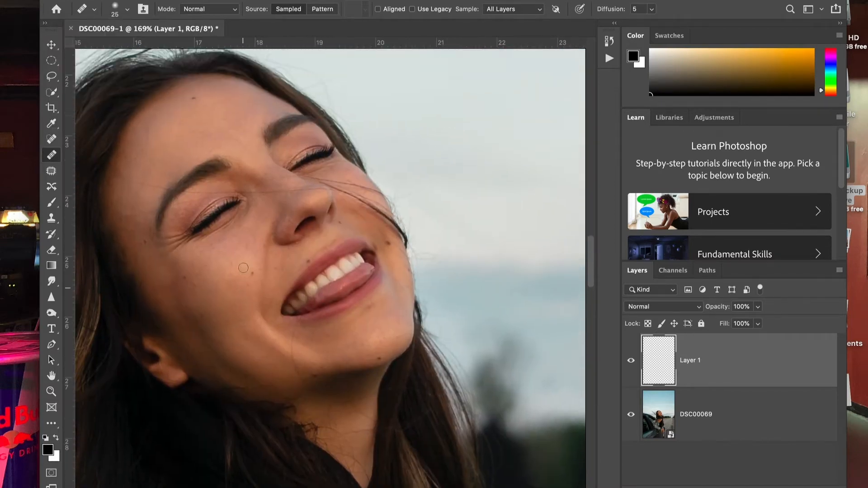
{"action": "scroll", "coordinate": [244, 268], "scroll_direction": "left", "scroll_amount": 2}
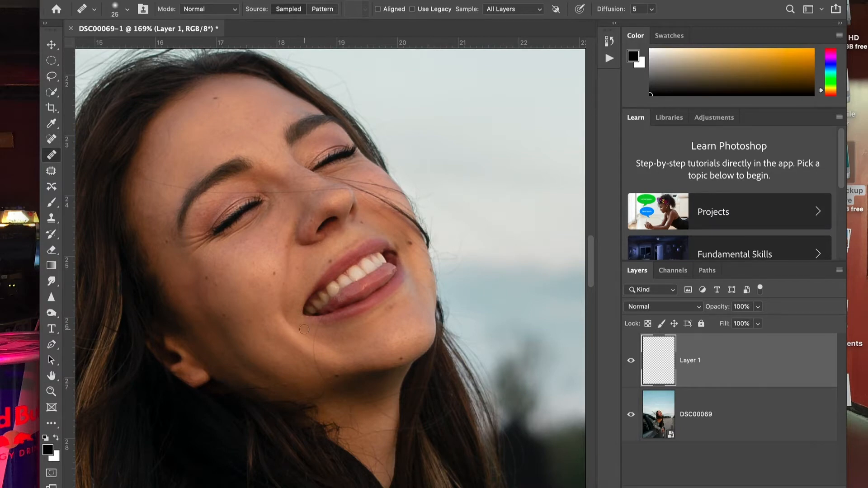
{"action": "scroll", "coordinate": [304, 330], "scroll_direction": "up", "scroll_amount": 3}
{"action": "scroll", "coordinate": [323, 392], "scroll_direction": "up", "scroll_amount": 3}
{"action": "key", "text": "bracketleft"}
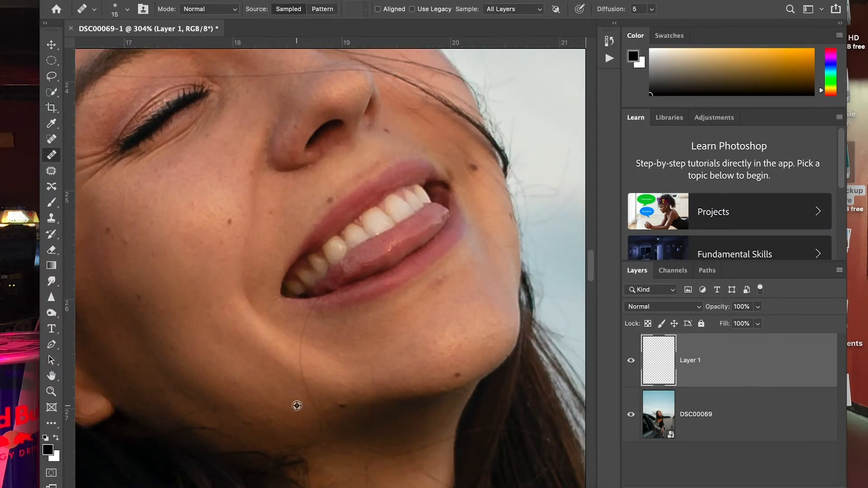
{"action": "left_click", "coordinate": [297, 406], "text": "alt"}
{"action": "left_click_drag", "start_coordinate": [314, 403], "coordinate": [302, 365]}
{"action": "left_click", "coordinate": [284, 359], "text": "alt"}
Check the face for remaining flaws and compare the whole photo with and without the healing layer.
{"action": "scroll", "coordinate": [357, 296], "scroll_direction": "right", "scroll_amount": 3}
{"action": "scroll", "coordinate": [357, 296], "scroll_direction": "up", "scroll_amount": 2}
{"action": "scroll", "coordinate": [403, 290], "scroll_direction": "up", "scroll_amount": 5}
{"action": "scroll", "coordinate": [402, 290], "scroll_direction": "left", "scroll_amount": 6}
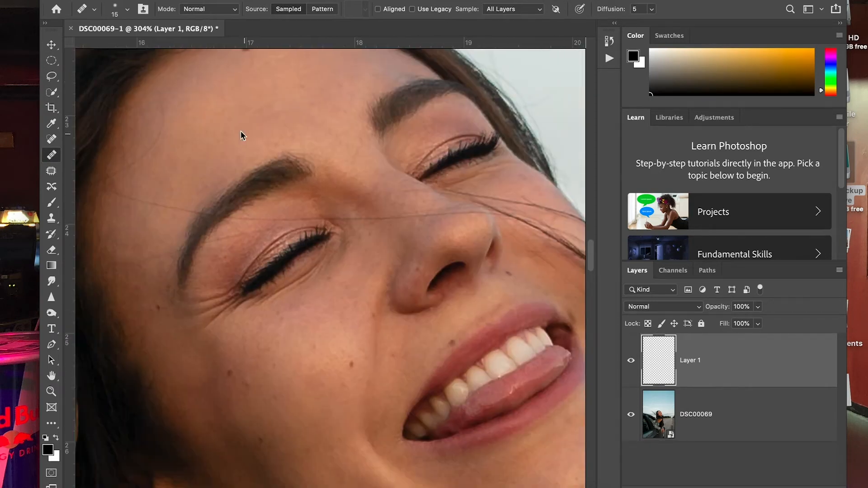
{"action": "scroll", "coordinate": [265, 110], "scroll_direction": "down", "scroll_amount": 6}
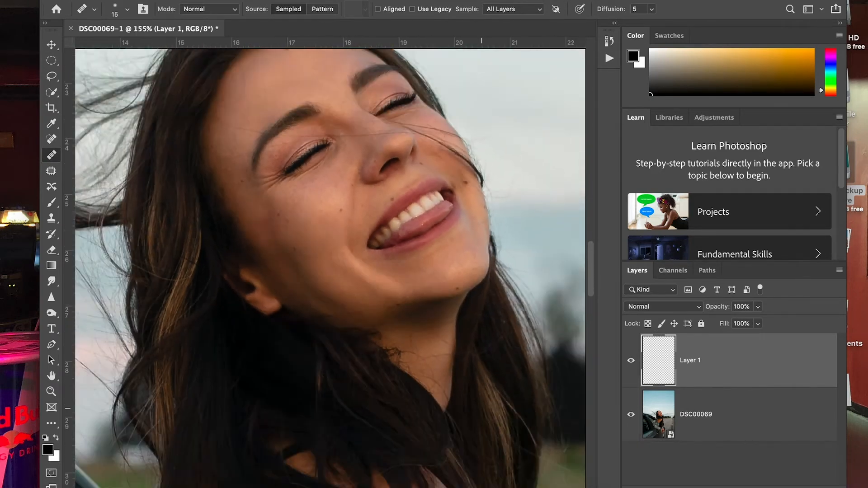
{"action": "scroll", "coordinate": [287, 121], "scroll_direction": "down", "scroll_amount": 3}
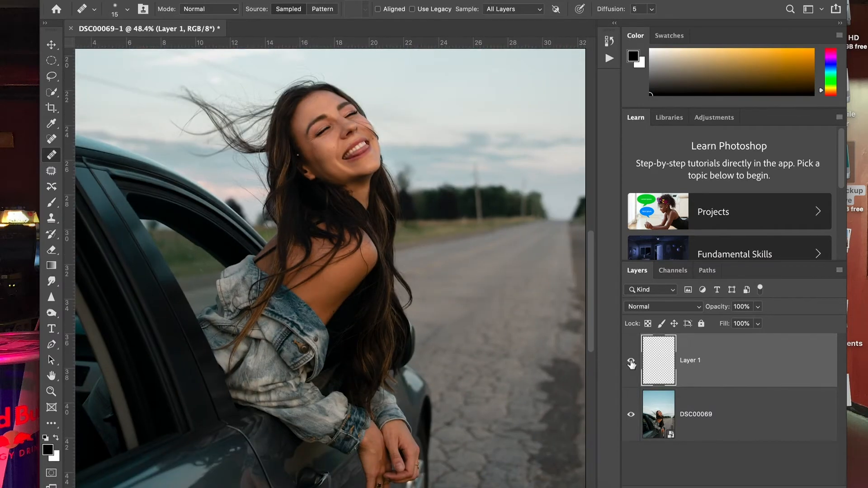
{"action": "left_click", "coordinate": [631, 360]}
{"action": "left_click", "coordinate": [631, 361]}
Run the Frequency Separation action, accepting its default new layer and the layer name LF.
{"action": "left_click", "coordinate": [609, 58]}
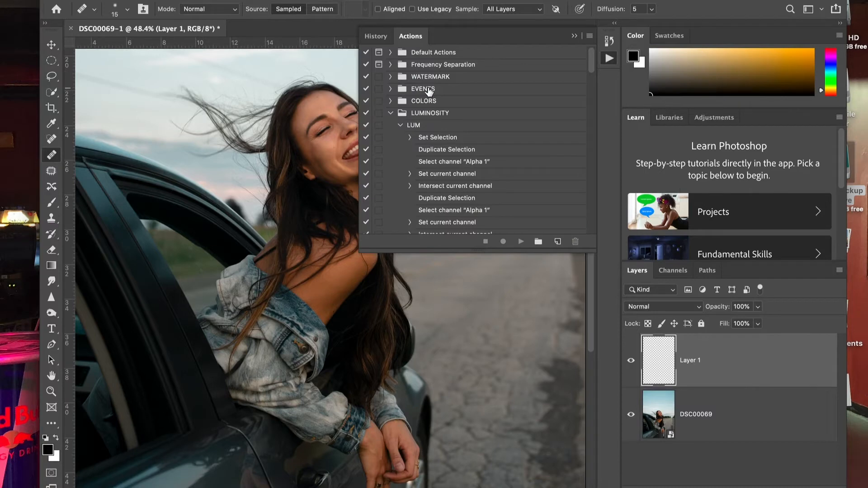
{"action": "left_click", "coordinate": [390, 65]}
{"action": "left_click", "coordinate": [450, 78]}
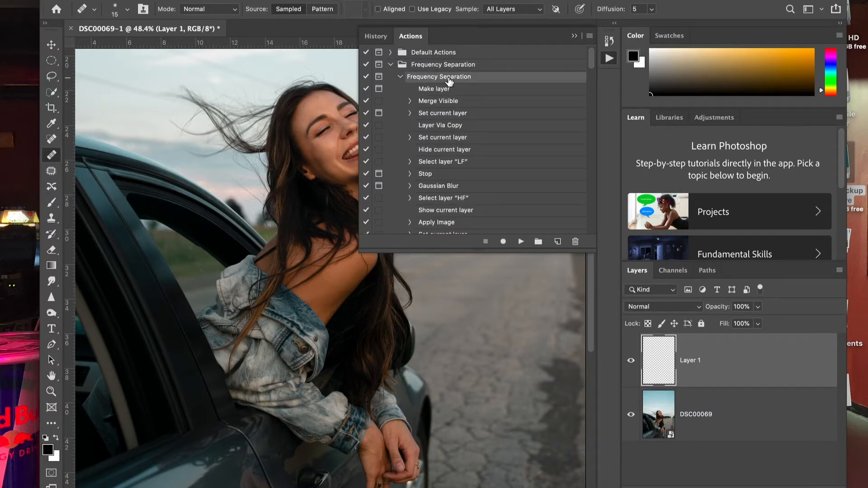
{"action": "left_click", "coordinate": [521, 240]}
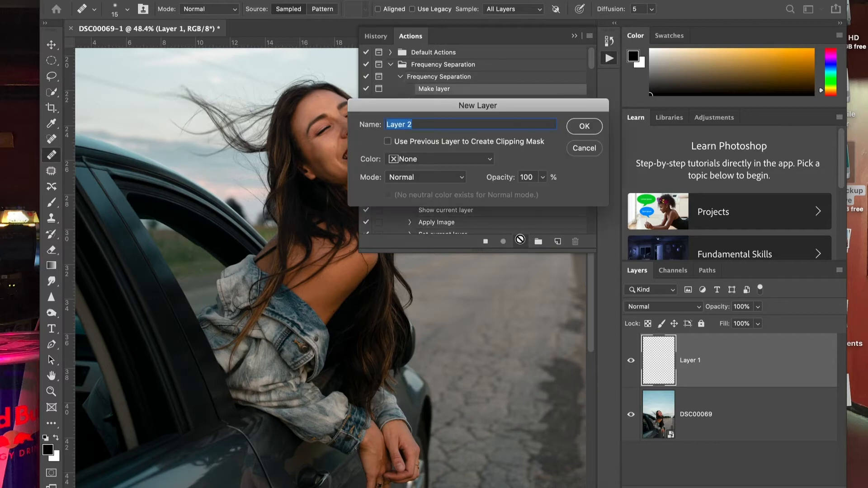
{"action": "left_click", "coordinate": [583, 128]}
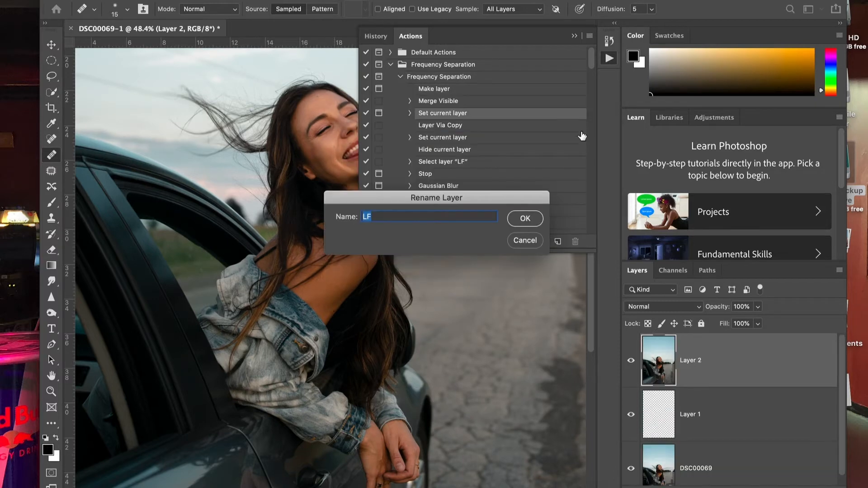
{"action": "left_click", "coordinate": [525, 219]}
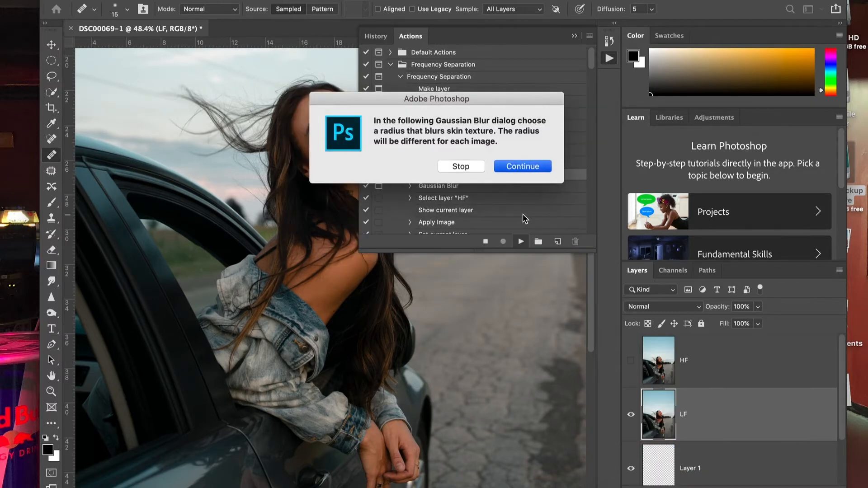
Accept the 8.5-pixel Gaussian Blur for the LF layer and finish the action, skipping its extra adjustment layer.
{"action": "key", "text": "Return"}
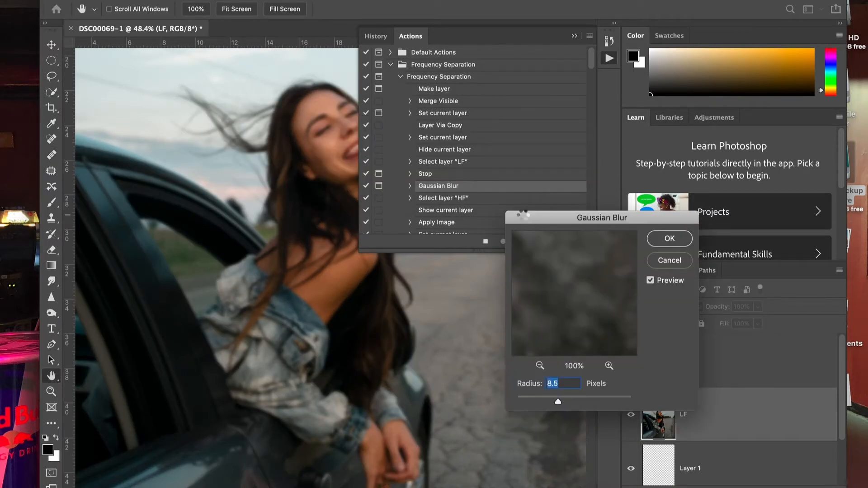
{"action": "key", "text": "Return"}
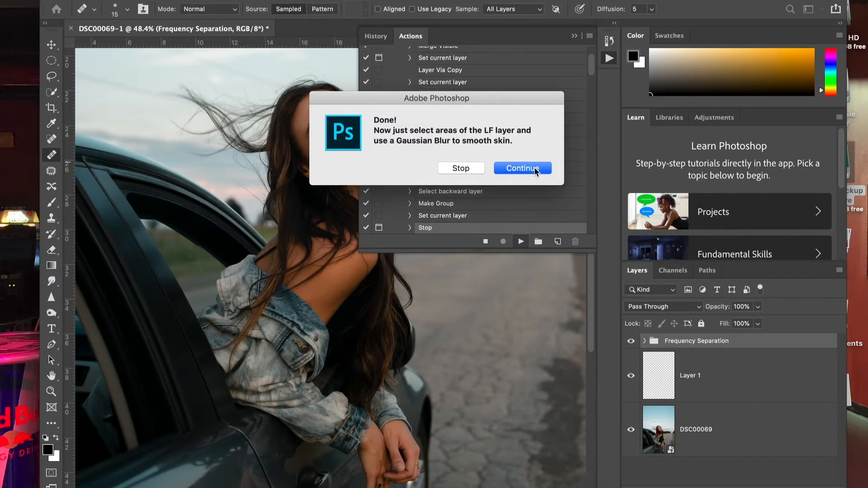
{"action": "left_click", "coordinate": [539, 168]}
{"action": "left_click", "coordinate": [575, 150]}
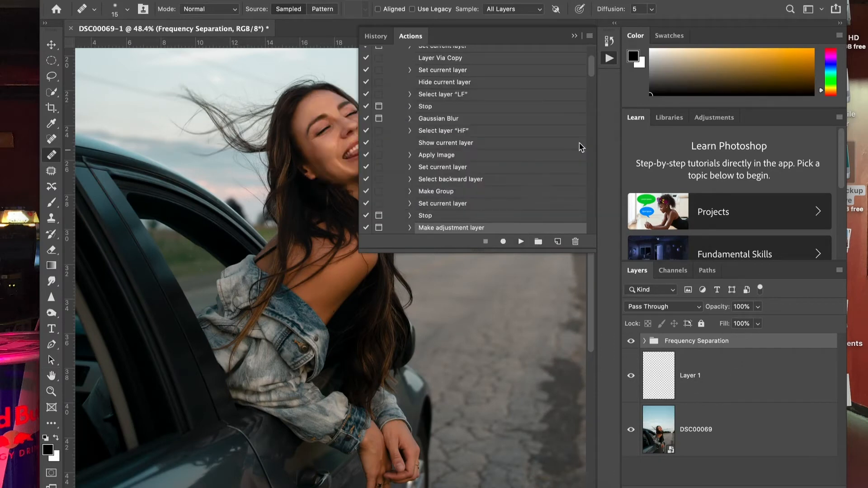
{"action": "left_click", "coordinate": [574, 36]}
Select the LF layer inside the Frequency Separation group, hide the HF layer and activate the Mixer Brush.
{"action": "left_click", "coordinate": [644, 341]}
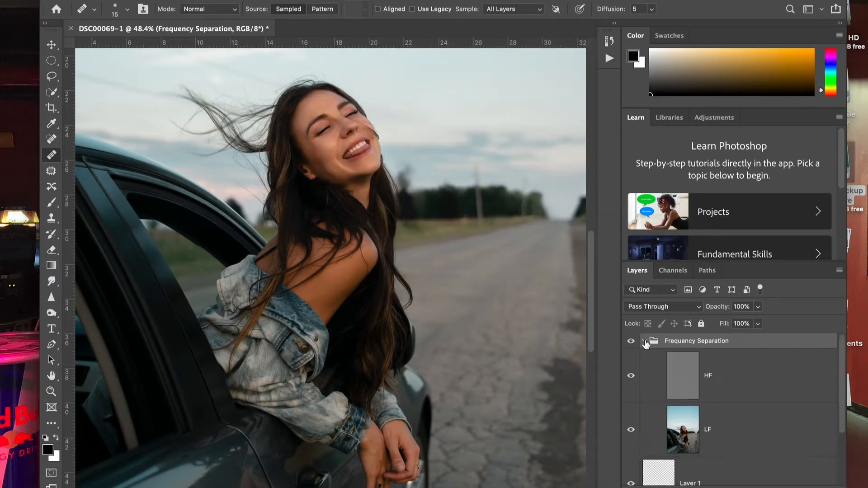
{"action": "left_click", "coordinate": [715, 421]}
{"action": "left_click", "coordinate": [633, 376]}
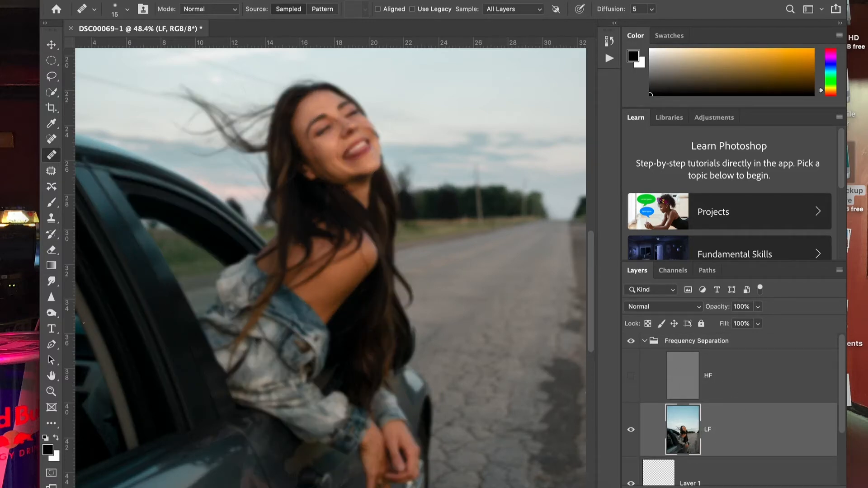
{"action": "key", "text": "b"}
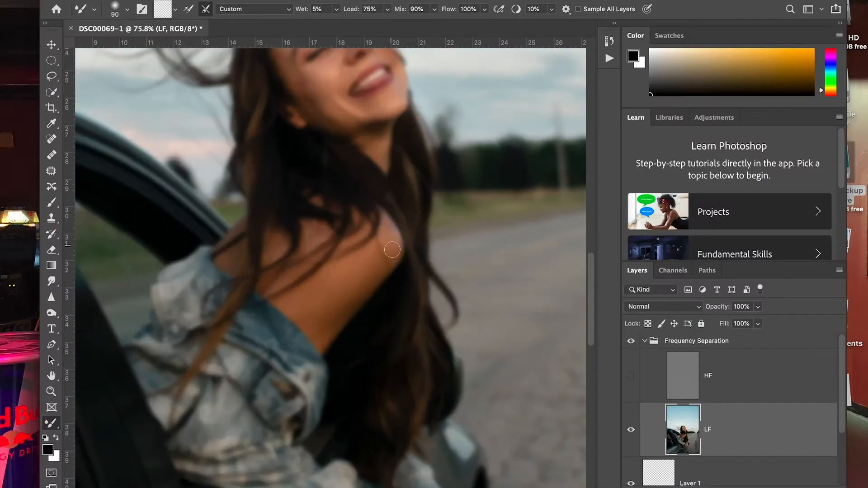
Inspect the skin on the shoulder and face, restore the HF layer's visibility and collapse the Frequency Separation group.
{"action": "scroll", "coordinate": [389, 248], "scroll_direction": "up", "scroll_amount": 2}
{"action": "scroll", "coordinate": [370, 167], "scroll_direction": "up", "scroll_amount": 3}
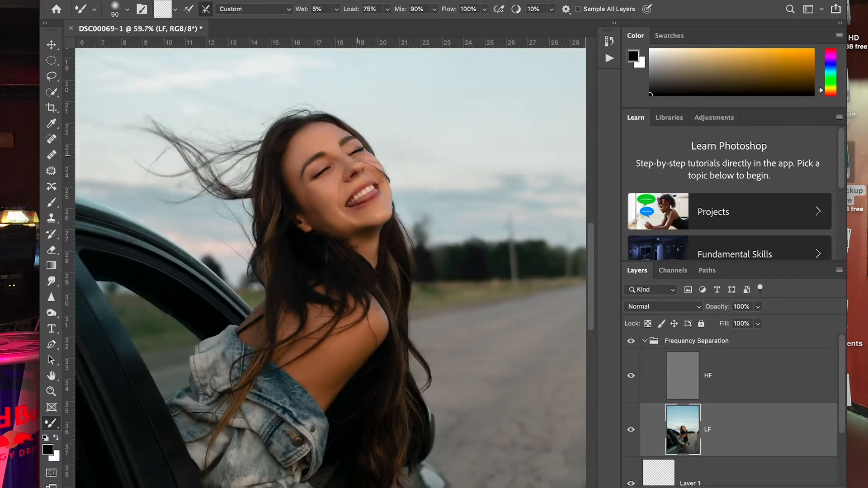
{"action": "scroll", "coordinate": [366, 158], "scroll_direction": "down", "scroll_amount": 2}
{"action": "left_click", "coordinate": [645, 341]}
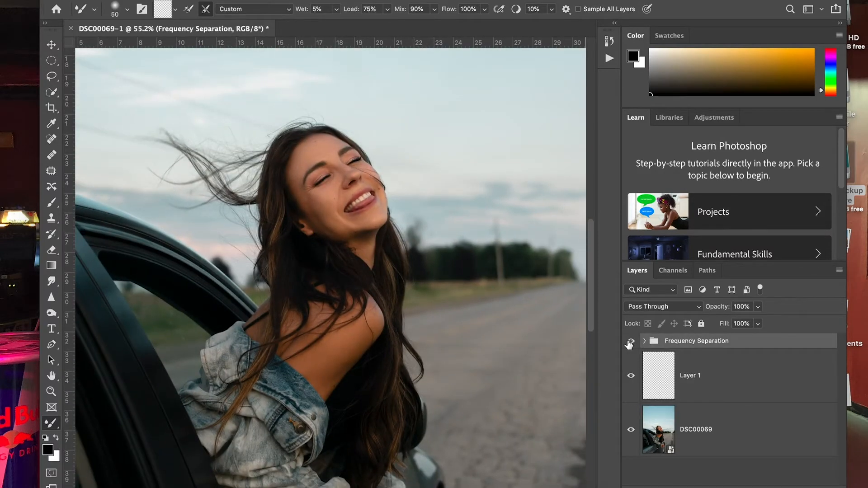
Add a Curves adjustment layer above the Frequency Separation group and apply a saved preset that deepens the contrast.
{"action": "left_click", "coordinate": [777, 486]}
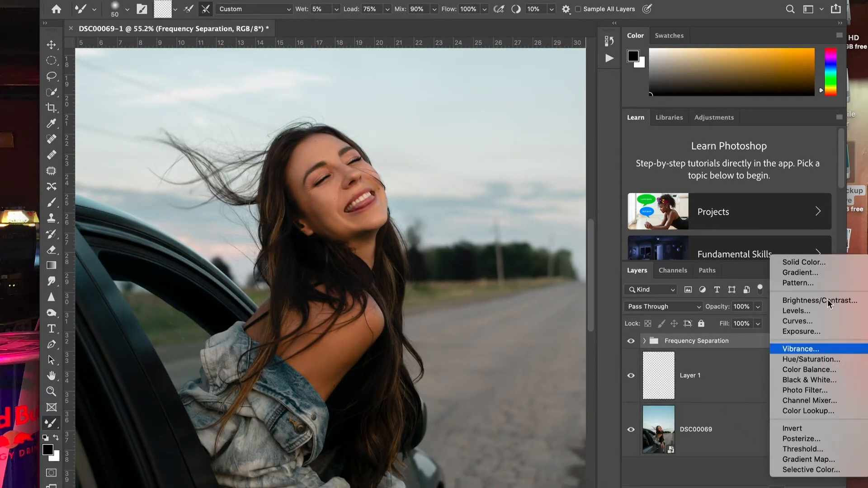
{"action": "left_click", "coordinate": [825, 322]}
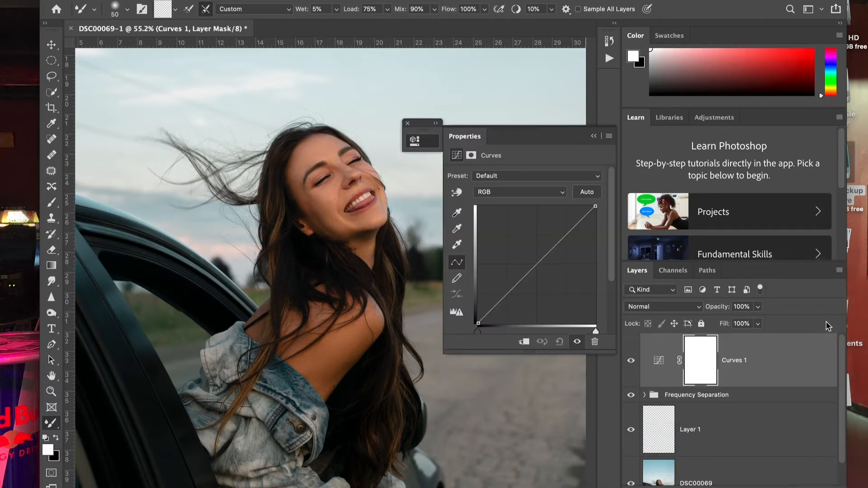
{"action": "left_click", "coordinate": [562, 178]}
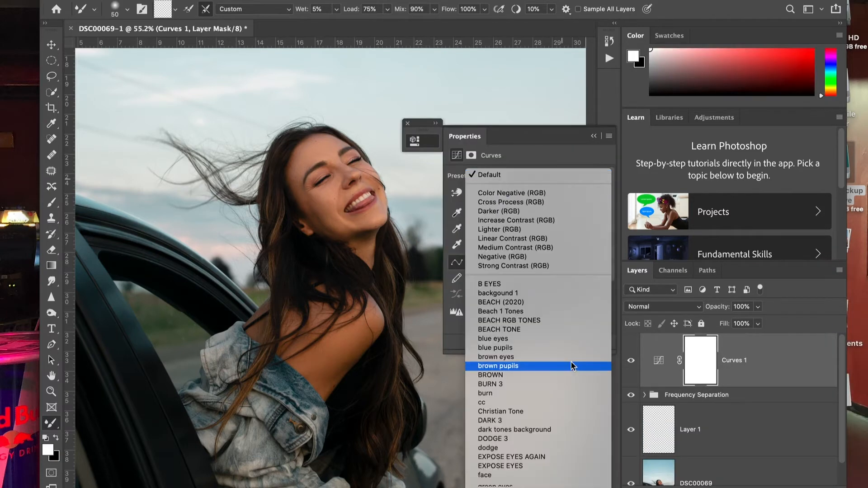
{"action": "scroll", "coordinate": [572, 364], "scroll_direction": "down", "scroll_amount": 5}
{"action": "scroll", "coordinate": [572, 366], "scroll_direction": "down", "scroll_amount": 10}
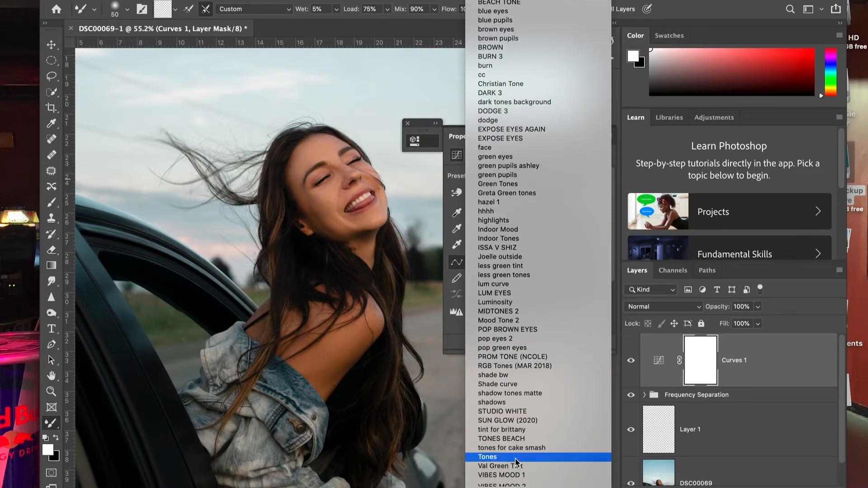
{"action": "left_click", "coordinate": [538, 357]}
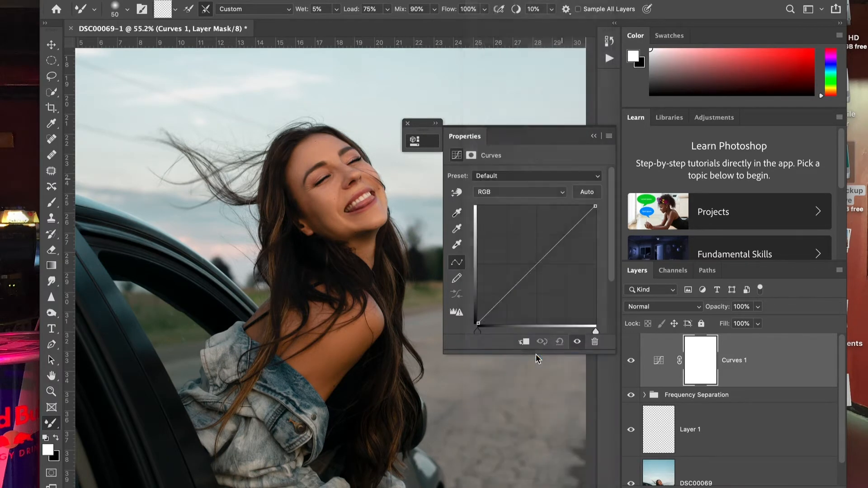
{"action": "left_click", "coordinate": [593, 137]}
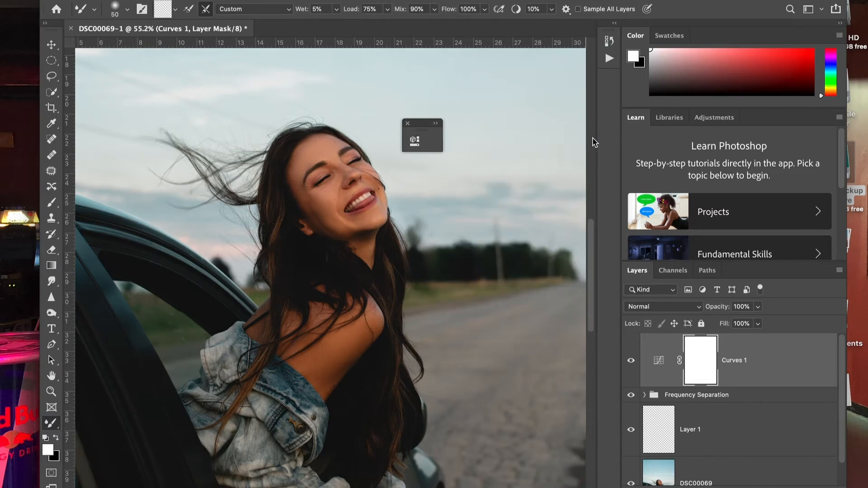
Set the Curves layer's opacity and fill both to 80% and compare the photo with and without it.
{"action": "left_click", "coordinate": [759, 308]}
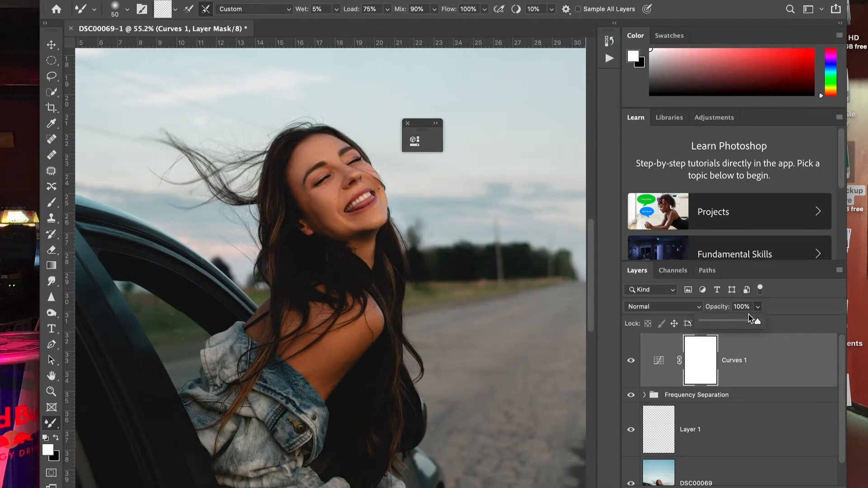
{"action": "left_click_drag", "start_coordinate": [746, 321], "coordinate": [748, 322]}
{"action": "left_click", "coordinate": [758, 310]}
{"action": "left_click", "coordinate": [758, 324]}
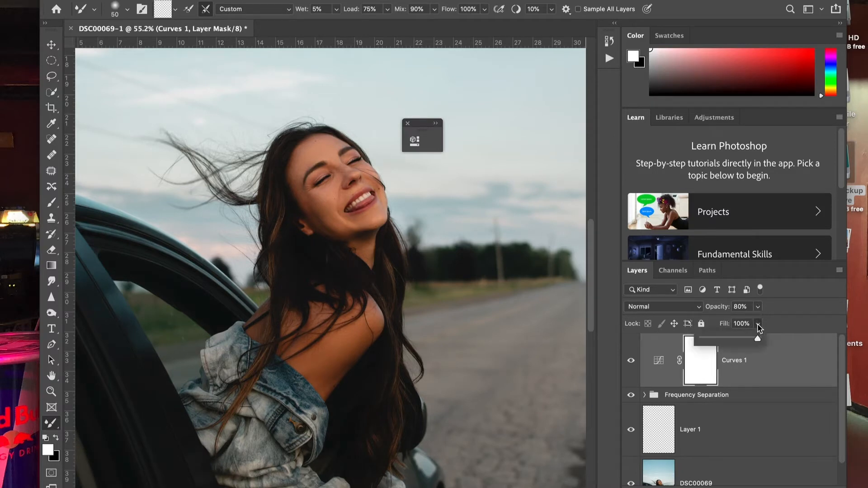
{"action": "left_click_drag", "start_coordinate": [752, 343], "coordinate": [746, 339]}
{"action": "left_click", "coordinate": [758, 324]}
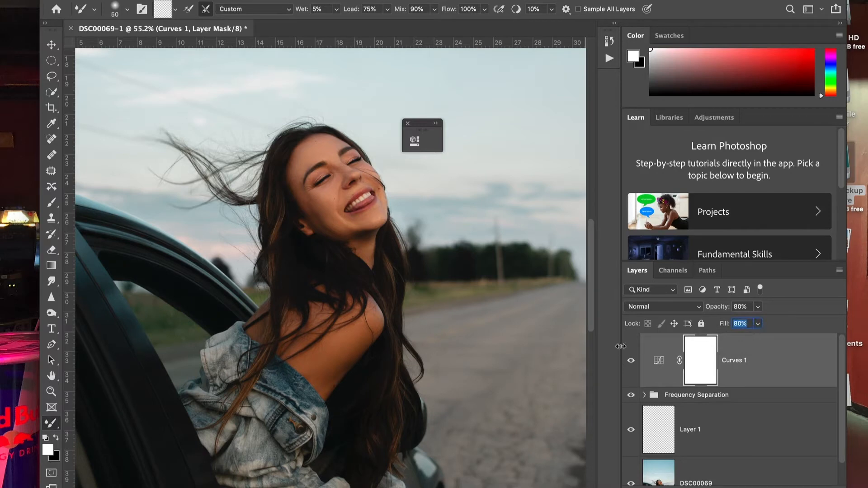
{"action": "left_click", "coordinate": [631, 361]}
{"action": "left_click", "coordinate": [632, 363]}
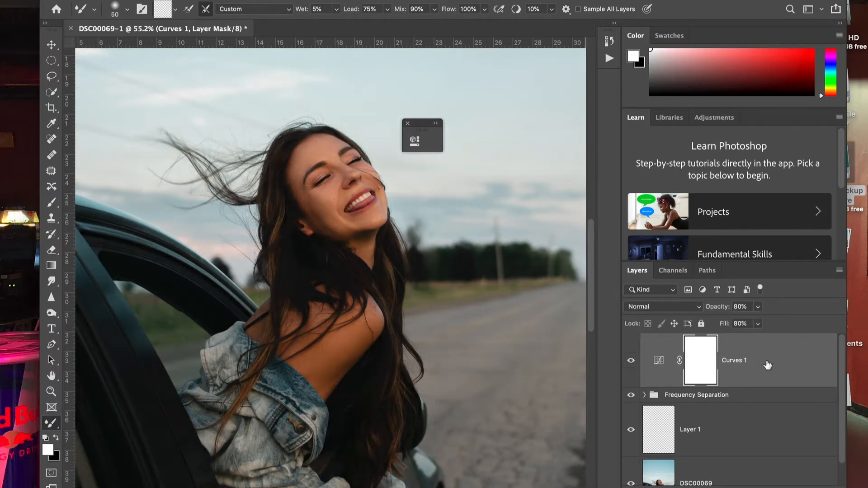
Rename the Curves layer as cont and place it in a collapsed group named contrast.
{"action": "double_click", "coordinate": [736, 362]}
{"action": "type", "text": "cont"}
{"action": "key", "text": "Return"}
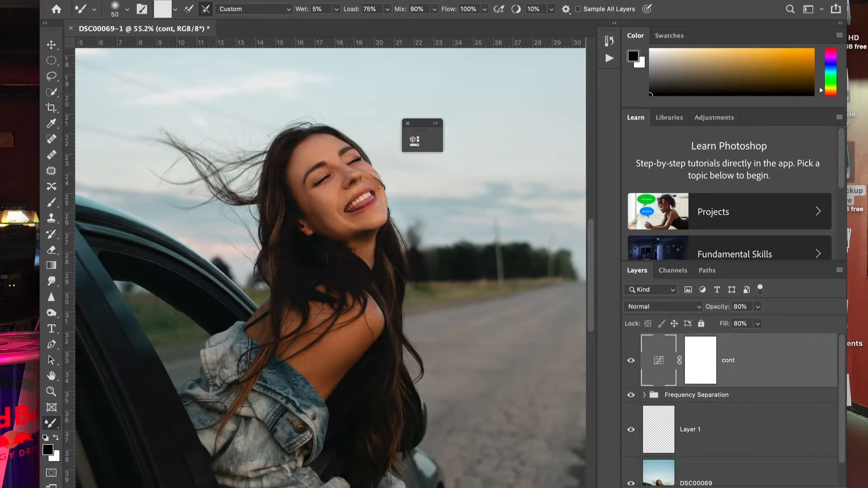
{"action": "key", "text": "ctrl+g"}
{"action": "double_click", "coordinate": [678, 344]}
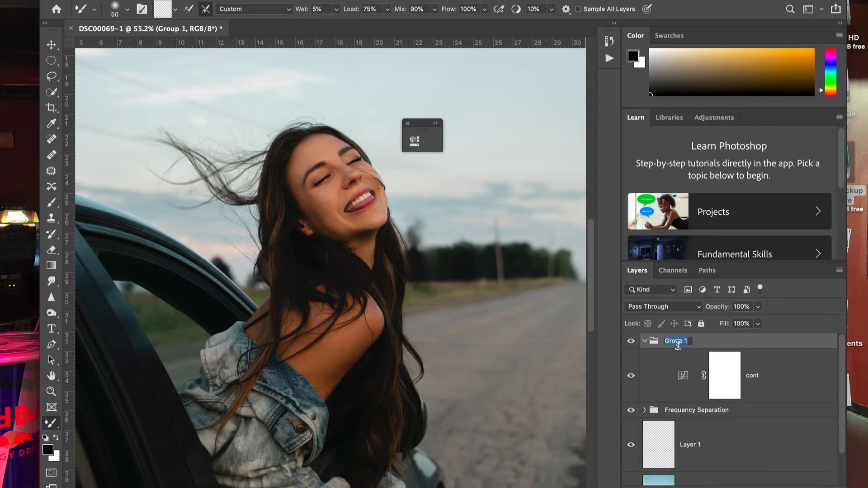
{"action": "type", "text": "contrast"}
{"action": "key", "text": "Return"}
{"action": "left_click", "coordinate": [644, 340]}
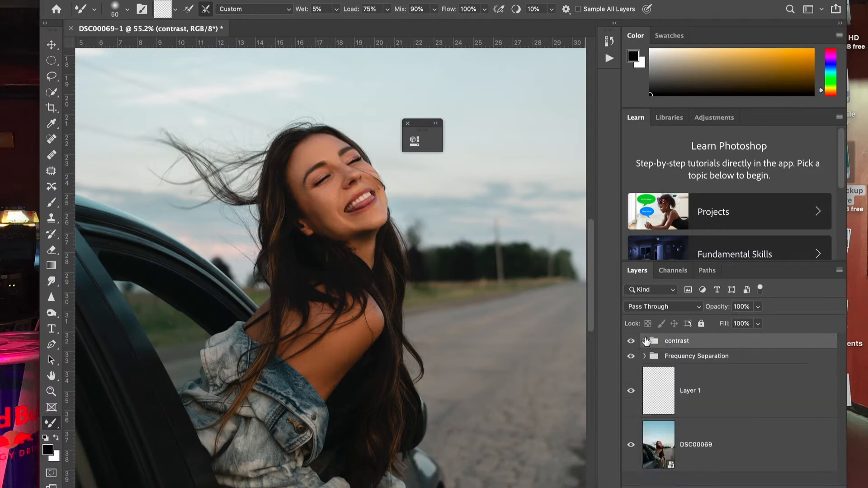
Add a Curves adjustment layer above the contrast group, apply the dodge preset and name the layer dodge.
{"action": "left_click", "coordinate": [757, 473]}
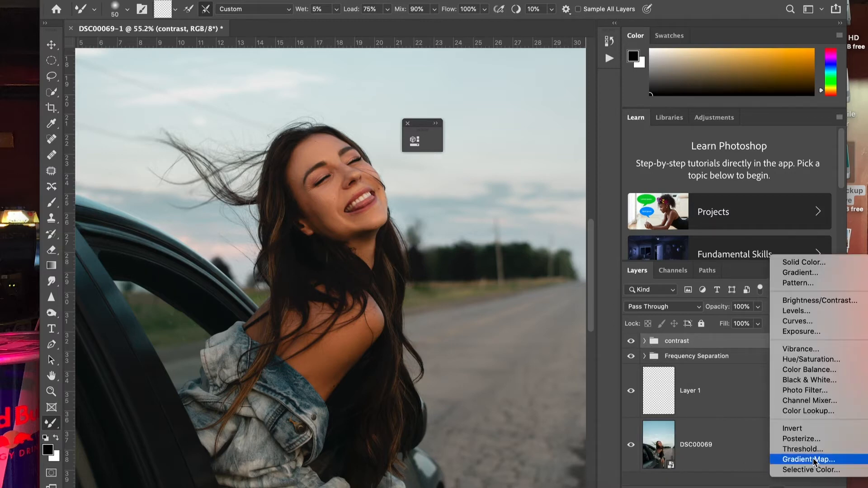
{"action": "left_click", "coordinate": [812, 321]}
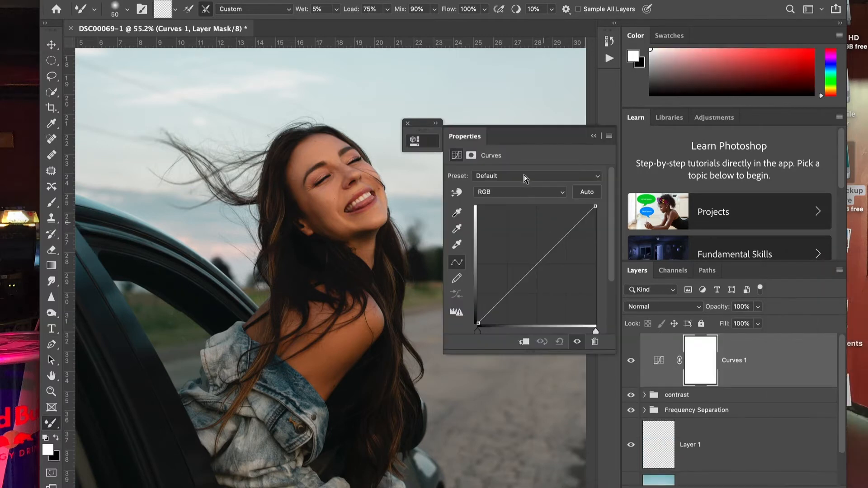
{"action": "left_click", "coordinate": [524, 177]}
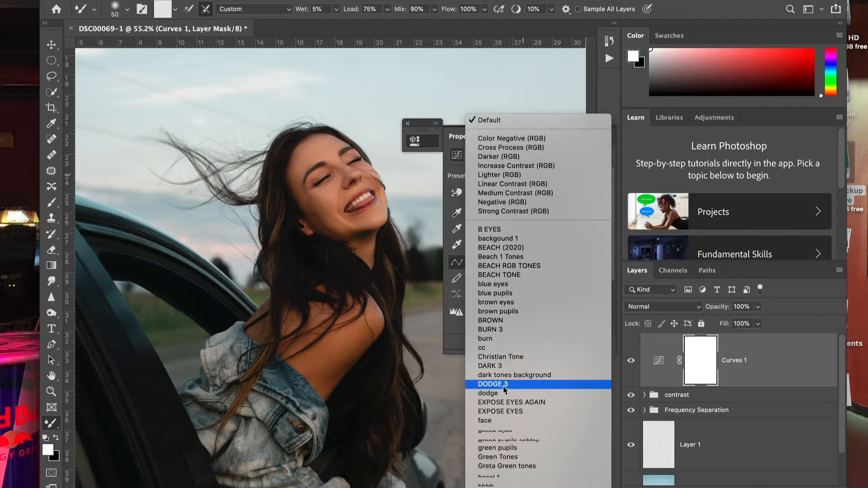
{"action": "left_click", "coordinate": [503, 395]}
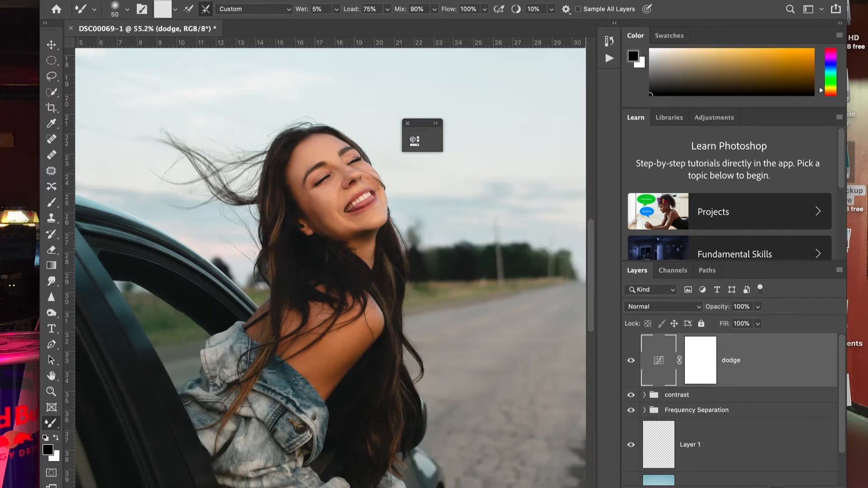
Add a second Curves adjustment layer with the burn preset above the dodge layer and name it burn.
{"action": "left_click", "coordinate": [771, 486]}
{"action": "left_click", "coordinate": [812, 320]}
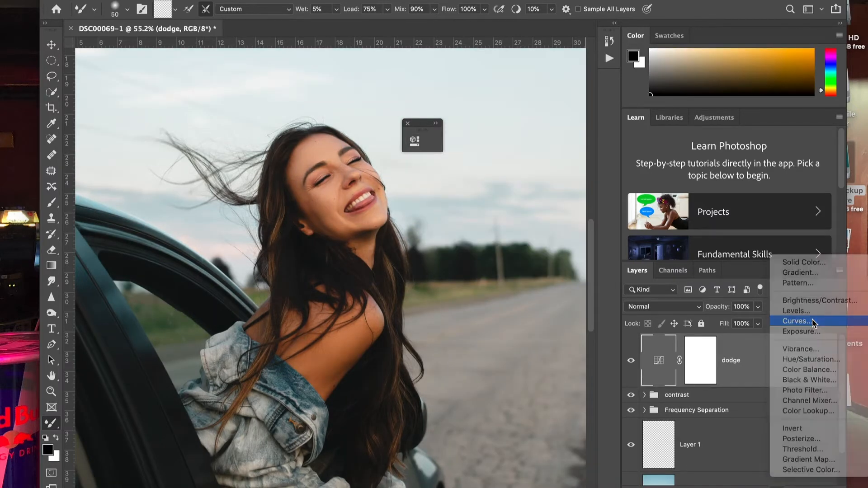
{"action": "left_click", "coordinate": [562, 177]}
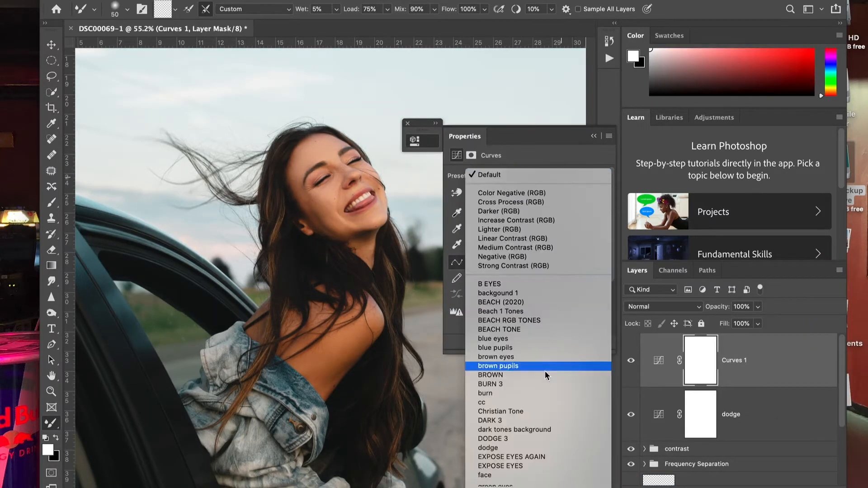
{"action": "left_click", "coordinate": [513, 358]}
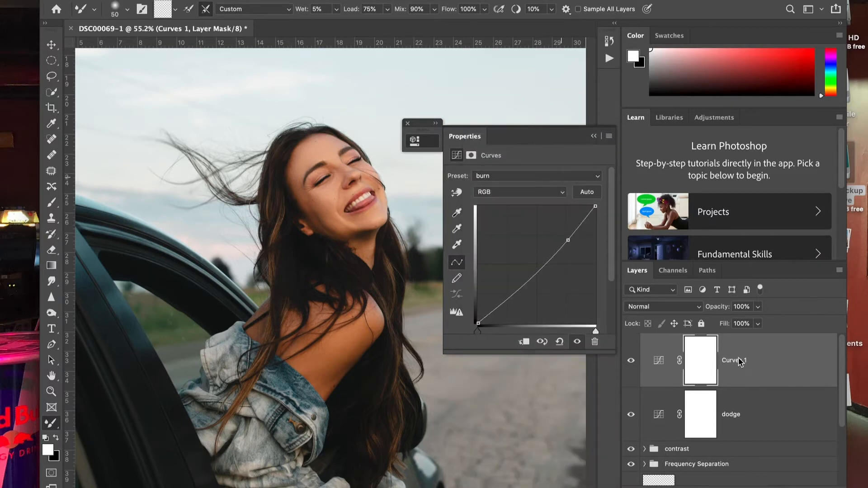
{"action": "double_click", "coordinate": [733, 361]}
{"action": "type", "text": "burn"}
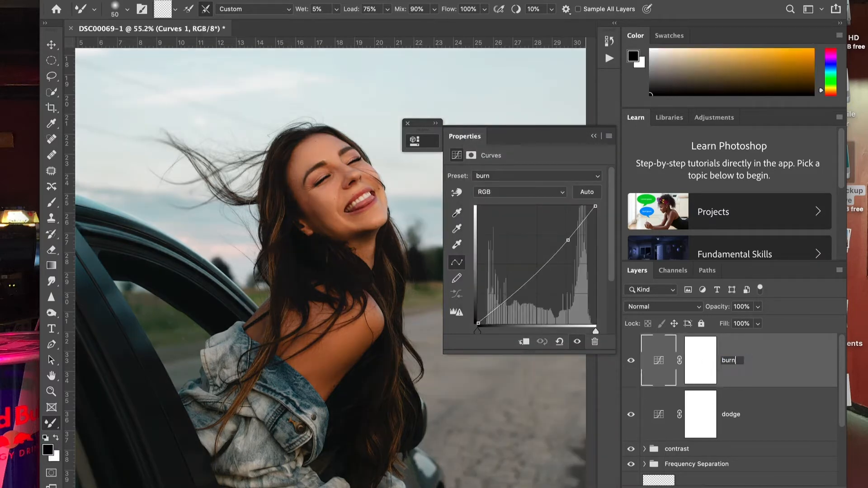
{"action": "key", "text": "Return"}
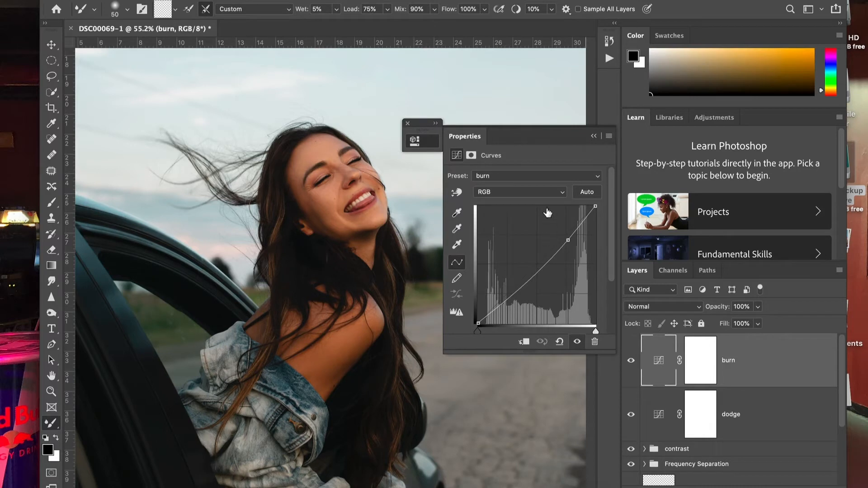
{"action": "left_click", "coordinate": [594, 135]}
Invert the layer masks of the burn and dodge layers to black.
{"action": "left_click", "coordinate": [705, 360]}
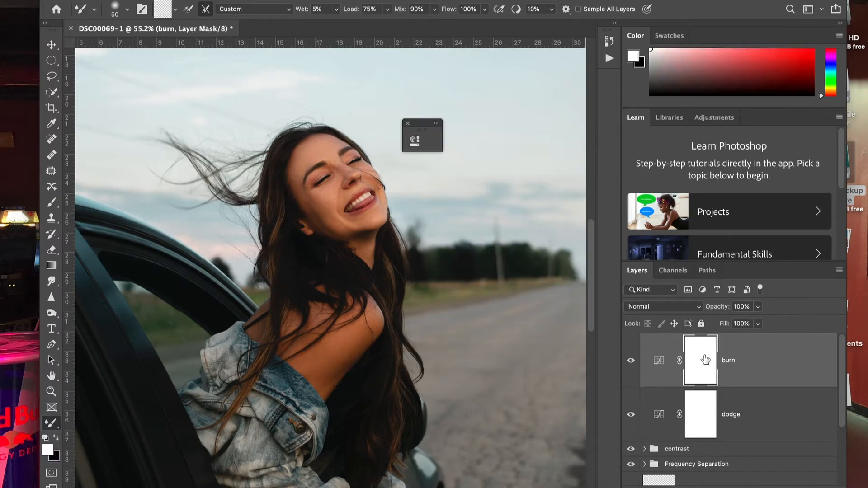
{"action": "key", "text": "ctrl+i"}
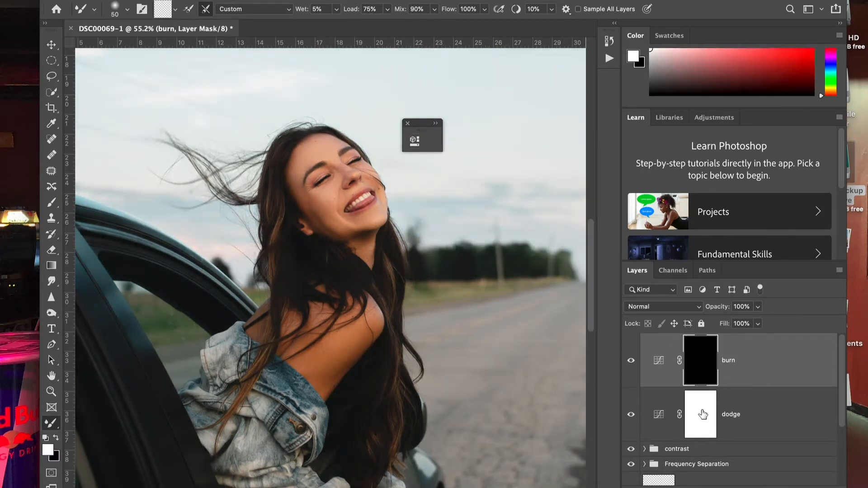
{"action": "left_click", "coordinate": [699, 424]}
{"action": "key", "text": "ctrl+i"}
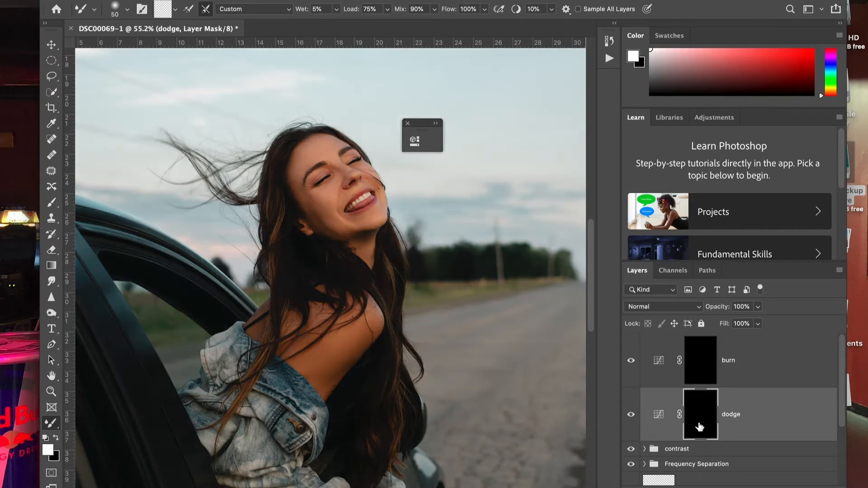
Paint white on the dodge mask over the forehead and face highlights, using the Brush tool at size 70 and 2% flow.
{"action": "left_click", "coordinate": [52, 206]}
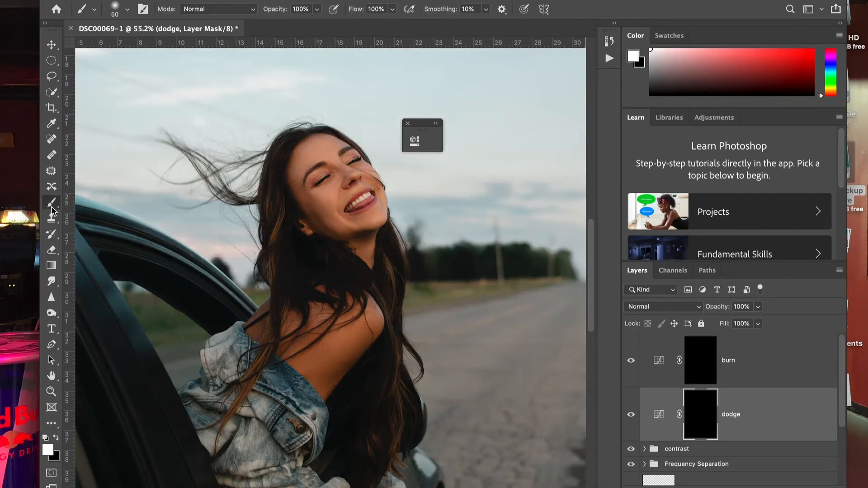
{"action": "scroll", "coordinate": [324, 205], "scroll_direction": "up", "scroll_amount": 5}
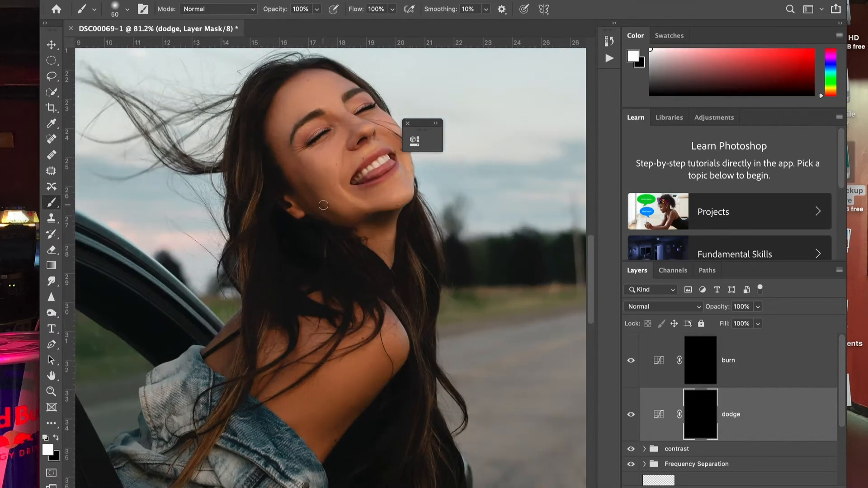
{"action": "scroll", "coordinate": [323, 205], "scroll_direction": "up", "scroll_amount": 3}
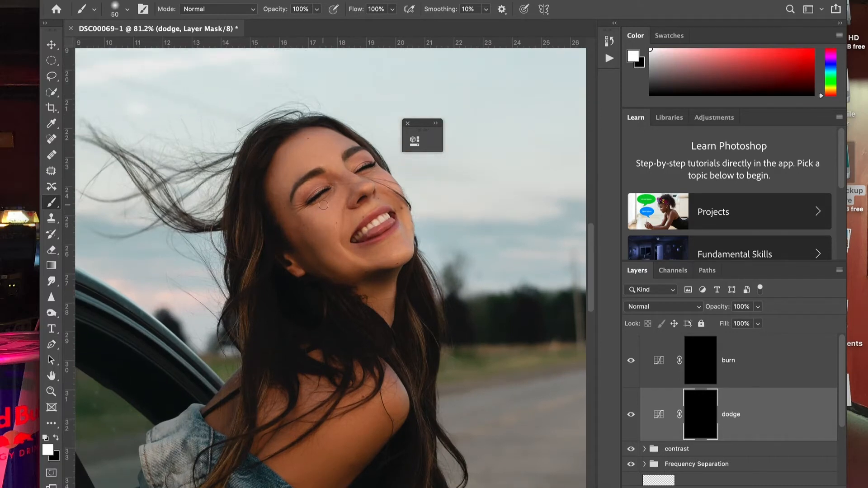
{"action": "scroll", "coordinate": [323, 205], "scroll_direction": "up", "scroll_amount": 4}
{"action": "scroll", "coordinate": [324, 205], "scroll_direction": "up", "scroll_amount": 3}
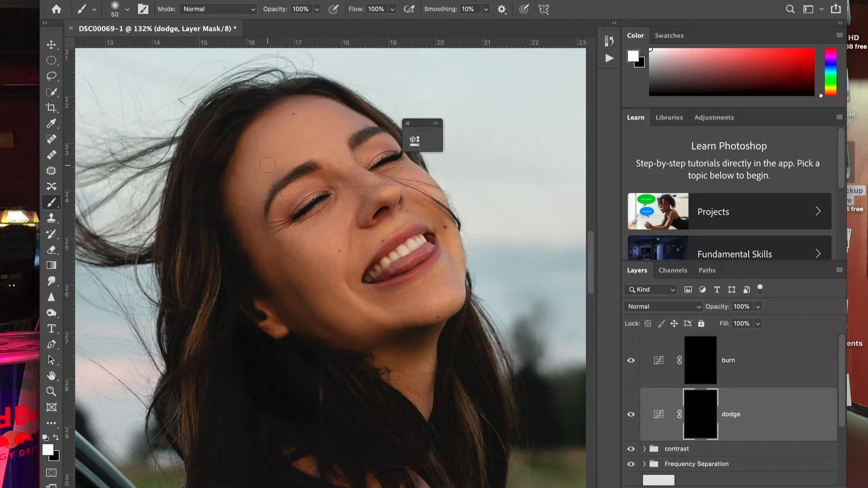
{"action": "key", "text": "bracketright"}
{"action": "key", "text": "bracketright"}
{"action": "left_click", "coordinate": [392, 9]}
{"action": "left_click_drag", "start_coordinate": [395, 23], "coordinate": [340, 27]}
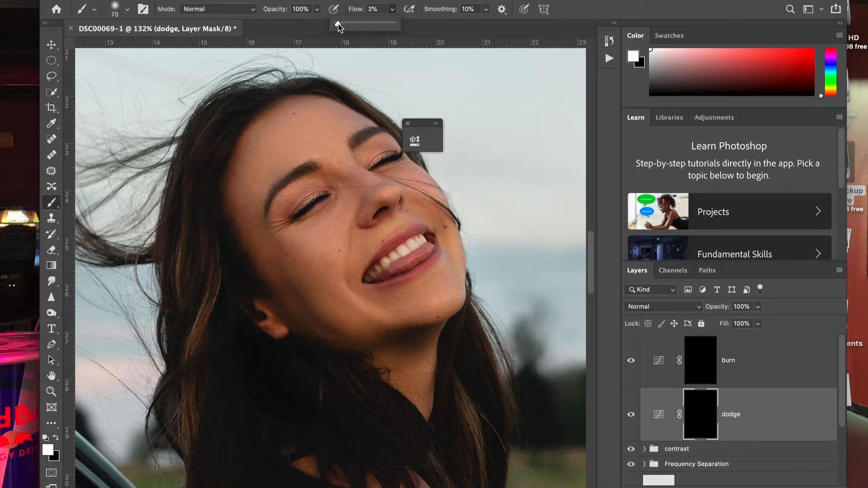
{"action": "left_click", "coordinate": [256, 166]}
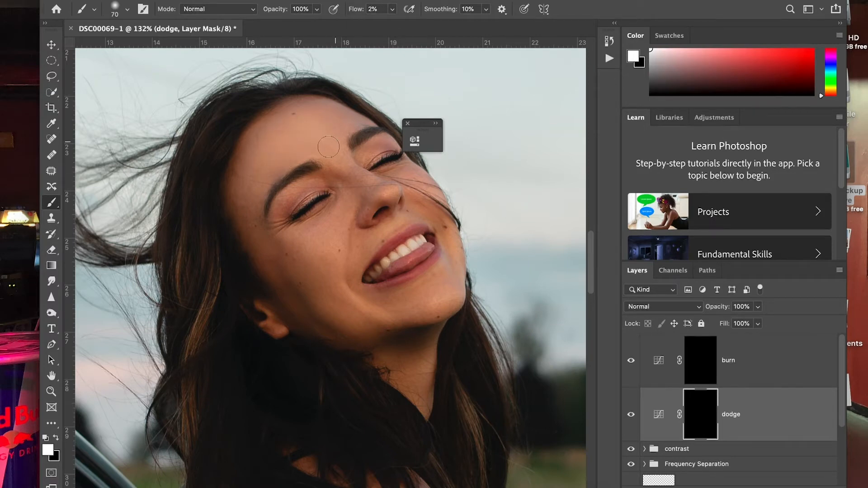
{"action": "mouse_move", "coordinate": [328, 146]}
{"action": "left_mouse_down"}
{"action": "mouse_move", "coordinate": [357, 163]}
{"action": "mouse_move", "coordinate": [372, 189]}
{"action": "mouse_move", "coordinate": [306, 263]}
{"action": "mouse_move", "coordinate": [383, 312]}
{"action": "mouse_move", "coordinate": [438, 303]}
{"action": "mouse_move", "coordinate": [435, 226]}
{"action": "left_mouse_up"}
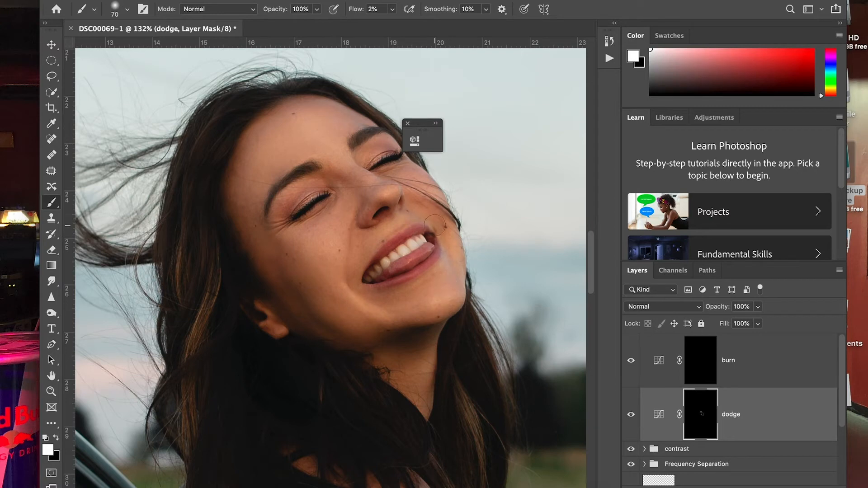
Paint white on the burn mask over the shadow areas of the face and chin at 2% flow.
{"action": "key", "text": "alt+bracketright"}
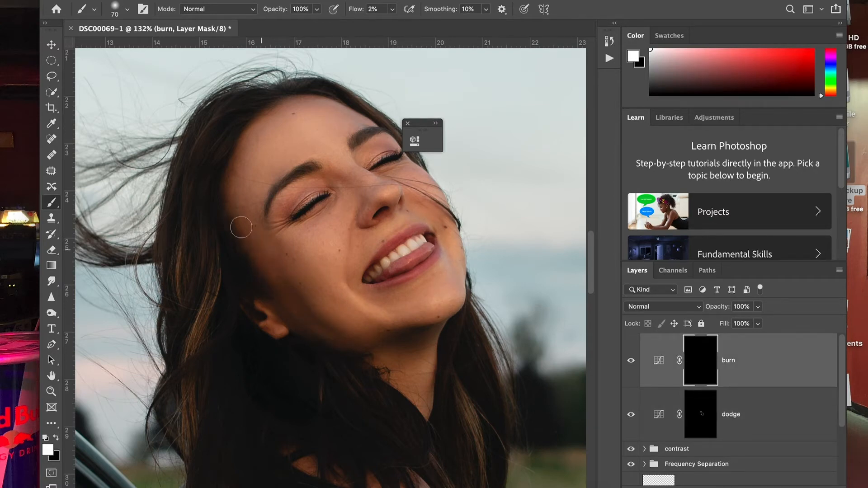
{"action": "mouse_move", "coordinate": [405, 326]}
{"action": "left_mouse_down"}
{"action": "mouse_move", "coordinate": [384, 296]}
{"action": "mouse_move", "coordinate": [439, 275]}
{"action": "left_mouse_up"}
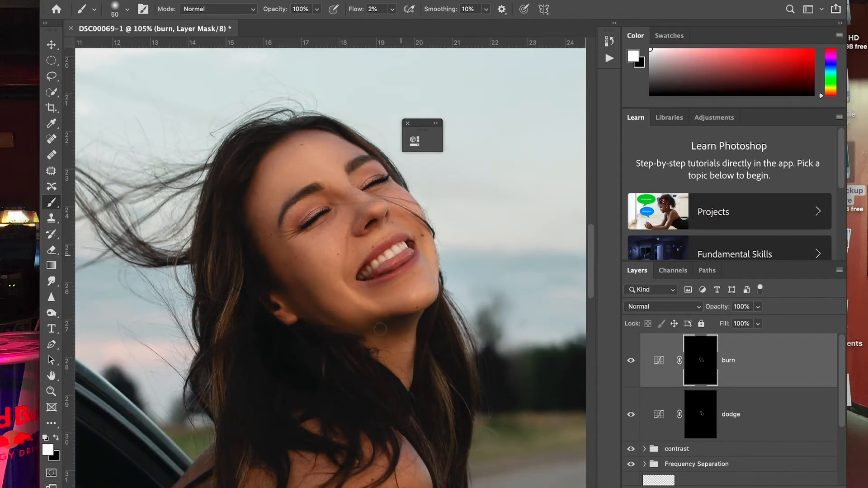
Paint the dodge and burn masks over the shoulder and arm with a size 80 brush.
{"action": "left_click", "coordinate": [700, 414]}
{"action": "key", "text": "bracketright"}
{"action": "key", "text": "bracketright"}
{"action": "key", "text": "bracketright"}
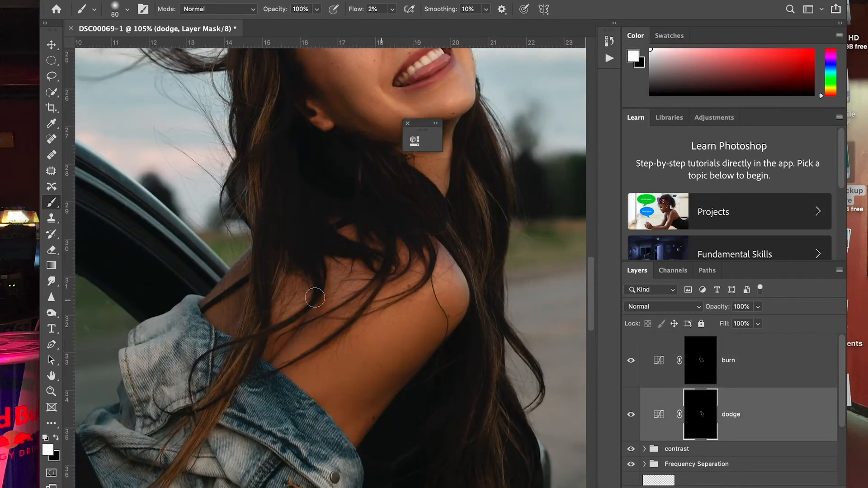
{"action": "key", "text": "alt+bracketright"}
{"action": "key", "text": "ctrl+0"}
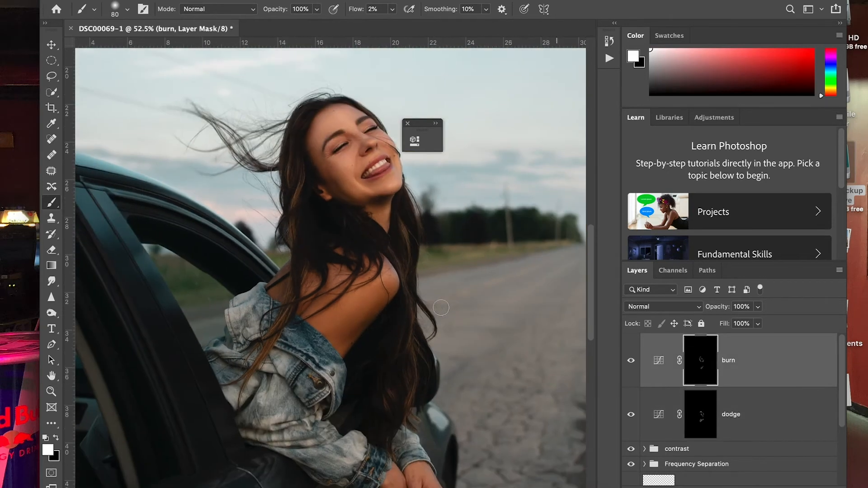
Group the burn and dodge layers and name the group dodgenburn.
{"action": "left_click", "coordinate": [760, 410], "text": "shift"}
{"action": "key", "text": "ctrl+g"}
{"action": "double_click", "coordinate": [675, 345]}
{"action": "type", "text": "dodgenburb"}
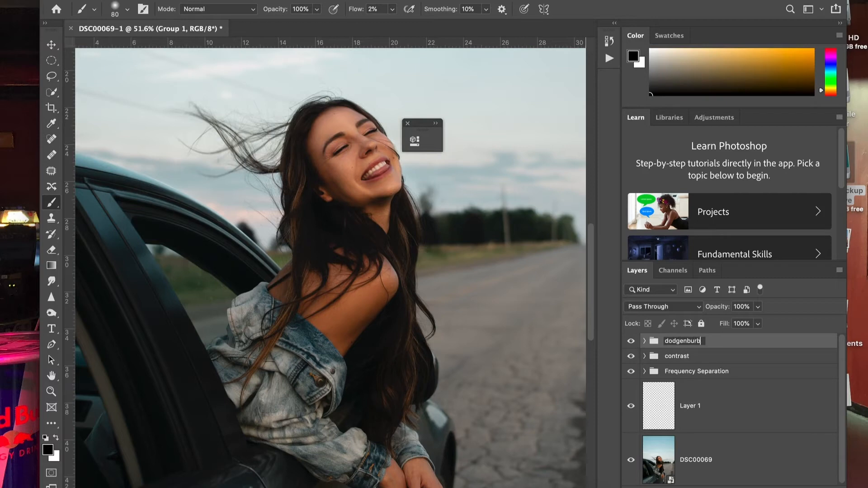
{"action": "key", "text": "Return"}
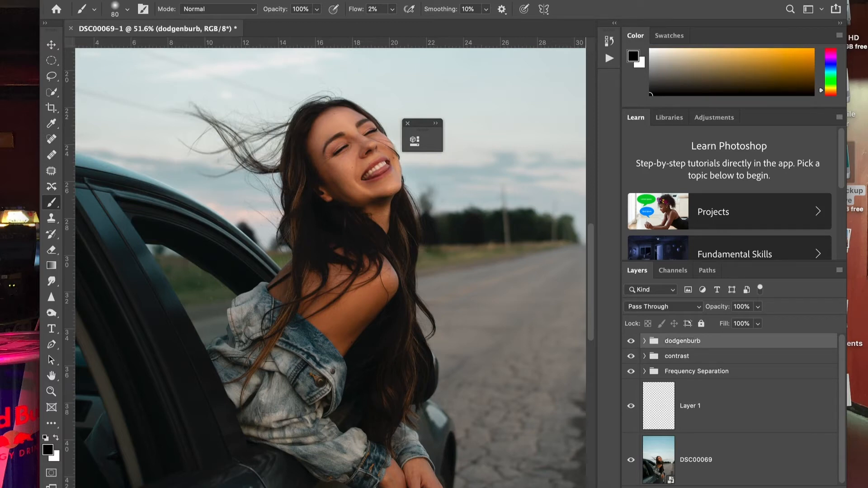
{"action": "double_click", "coordinate": [705, 341]}
{"action": "key", "text": "BackSpace"}
{"action": "key", "text": "Return"}
Compare the photo with and without the dodgenburn group and set the group's opacity to 40%.
{"action": "left_click", "coordinate": [631, 342]}
{"action": "left_click", "coordinate": [631, 342]}
{"action": "scroll", "coordinate": [461, 340], "scroll_direction": "down", "scroll_amount": 5}
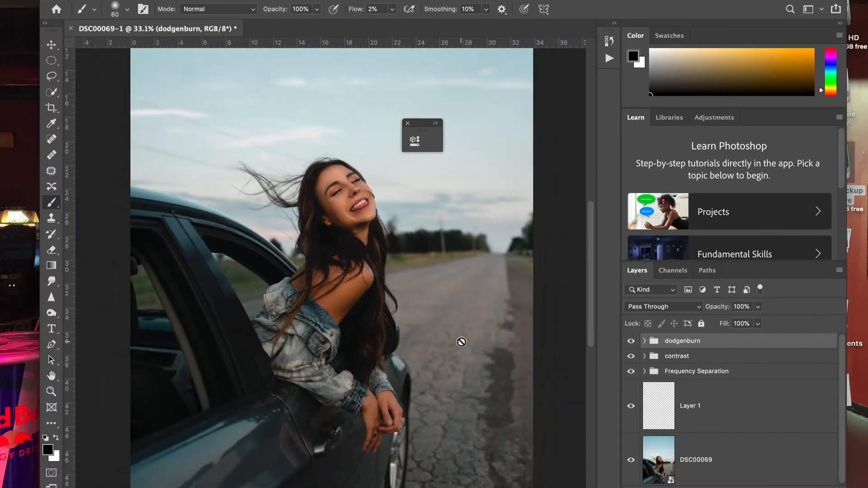
{"action": "left_click", "coordinate": [758, 308]}
{"action": "left_click_drag", "start_coordinate": [728, 319], "coordinate": [724, 319]}
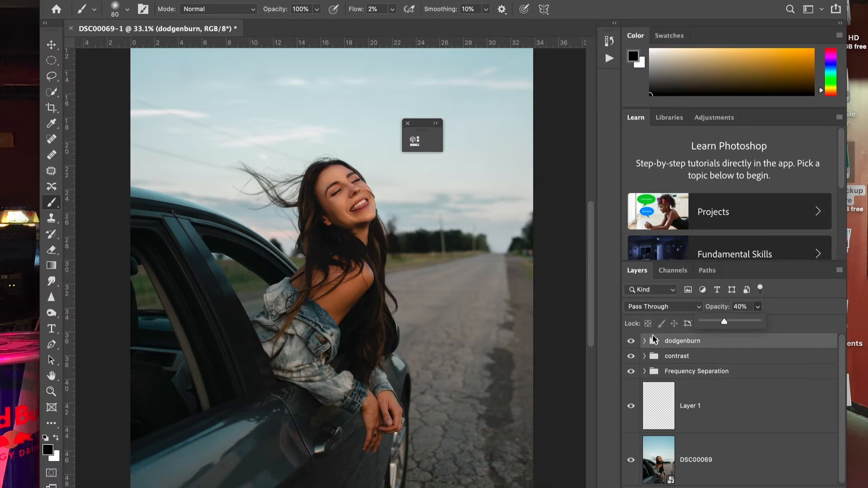
{"action": "left_click", "coordinate": [630, 343]}
{"action": "left_click", "coordinate": [629, 342]}
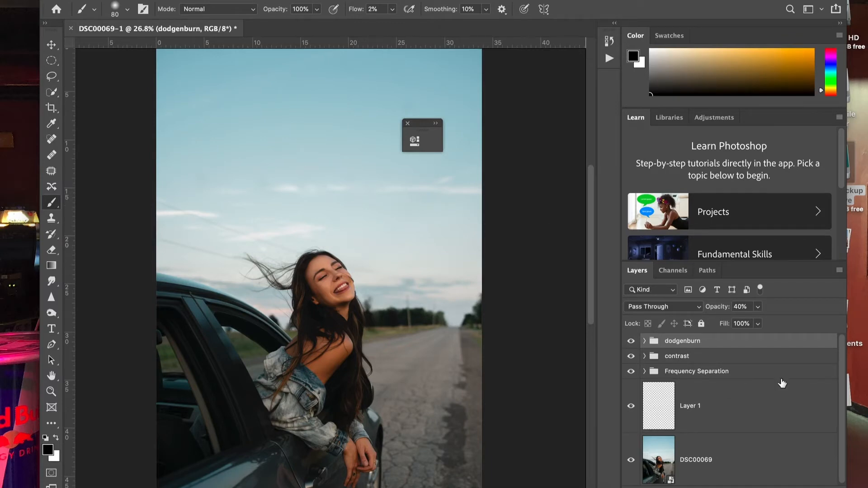
Add a Selective Color adjustment layer above the dodgenburn group.
{"action": "left_click", "coordinate": [774, 487]}
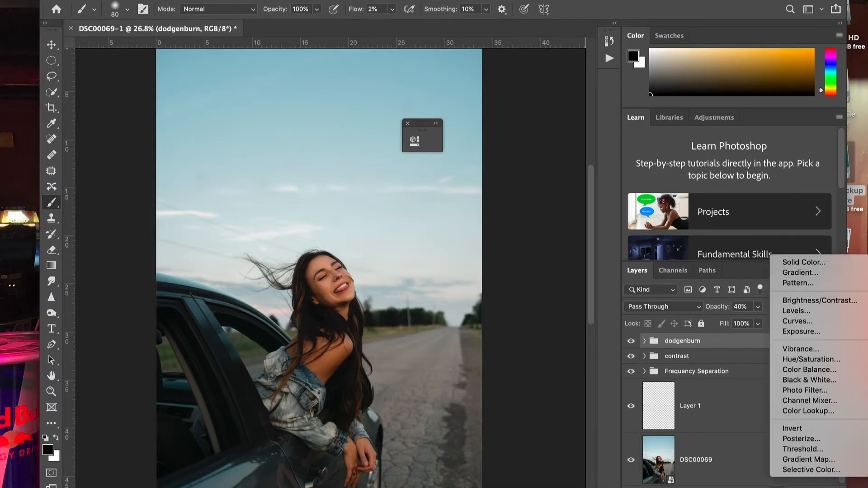
{"action": "left_click", "coordinate": [811, 470]}
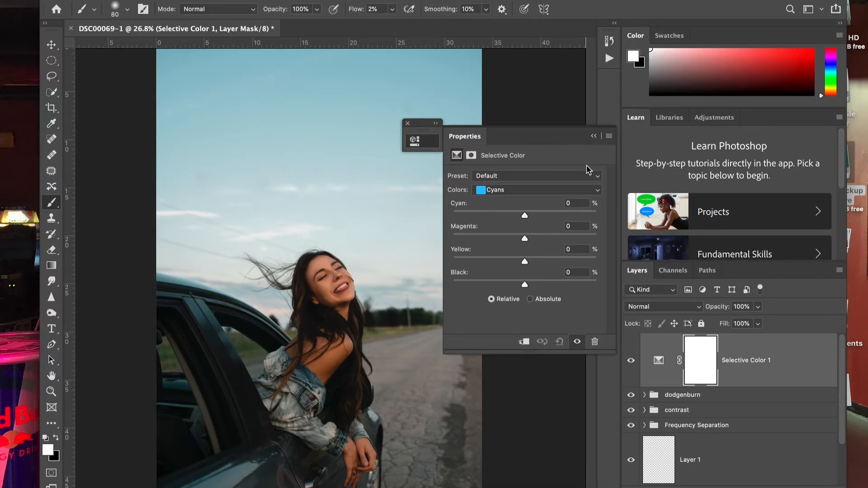
Try shifting the cyan amount in the Magentas of the Selective Color layer, down to -37% and up to +17%.
{"action": "left_click", "coordinate": [546, 191]}
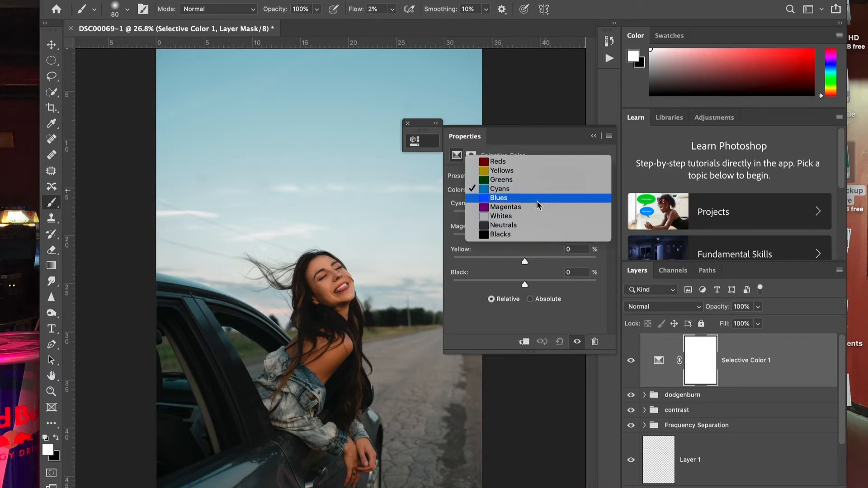
{"action": "left_click", "coordinate": [537, 206]}
{"action": "left_click", "coordinate": [524, 215]}
{"action": "left_click_drag", "start_coordinate": [524, 219], "coordinate": [463, 216]}
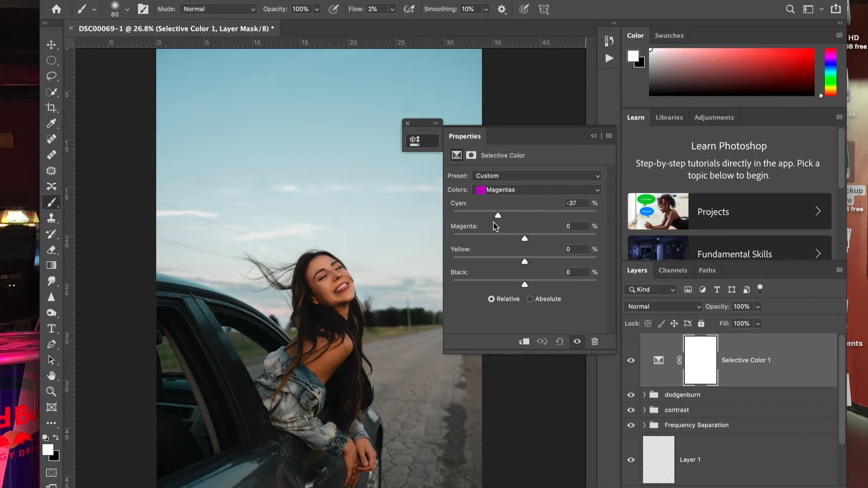
{"action": "left_click", "coordinate": [536, 219]}
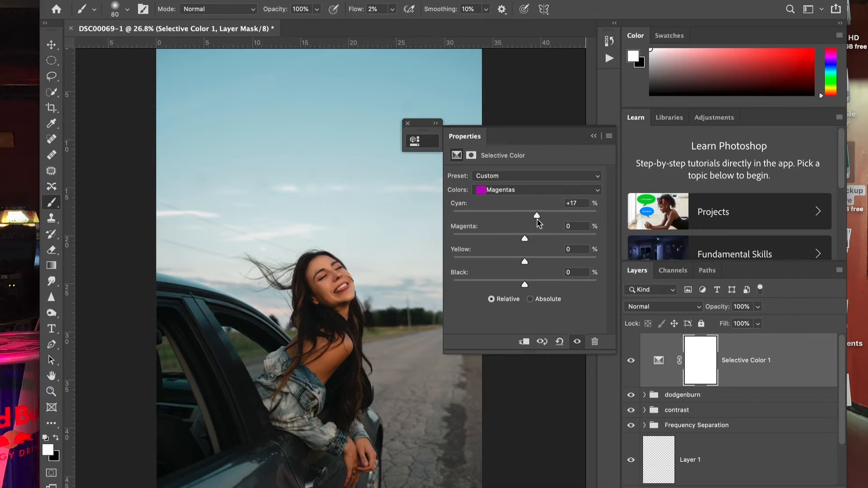
In the Cyans of the Selective Color layer, set magenta to +100% and yellow to +77%.
{"action": "left_click", "coordinate": [527, 189]}
{"action": "left_click", "coordinate": [525, 174]}
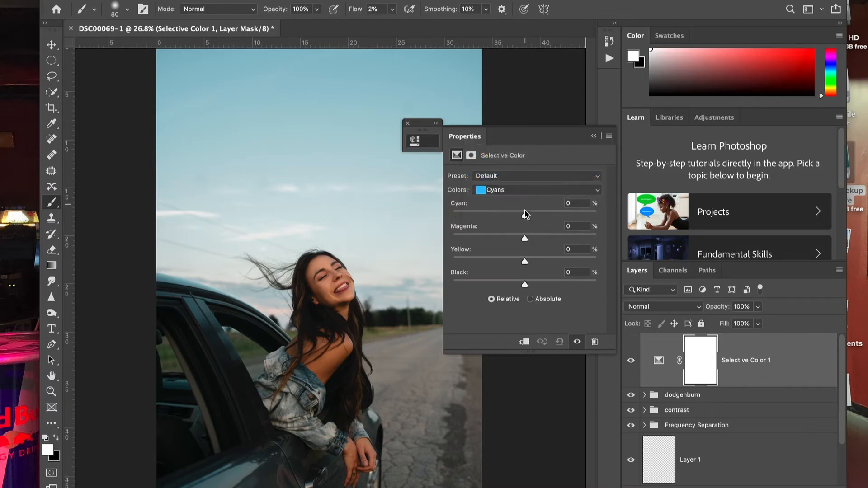
{"action": "left_click_drag", "start_coordinate": [550, 217], "coordinate": [610, 220]}
{"action": "left_click_drag", "start_coordinate": [525, 264], "coordinate": [596, 262]}
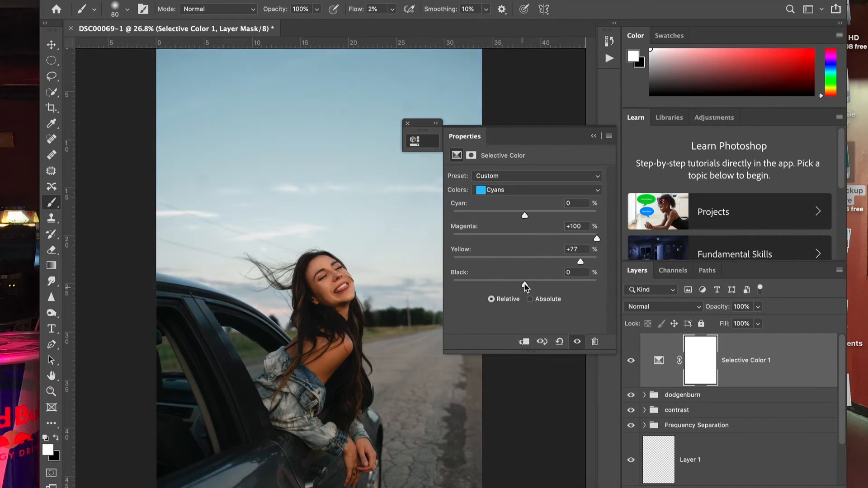
Try black at -40% in the Cyans and undo all the Cyans changes of the Selective Color layer.
{"action": "mouse_move", "coordinate": [524, 285]}
{"action": "left_mouse_down"}
{"action": "mouse_move", "coordinate": [595, 283]}
{"action": "mouse_move", "coordinate": [525, 284]}
{"action": "left_mouse_up"}
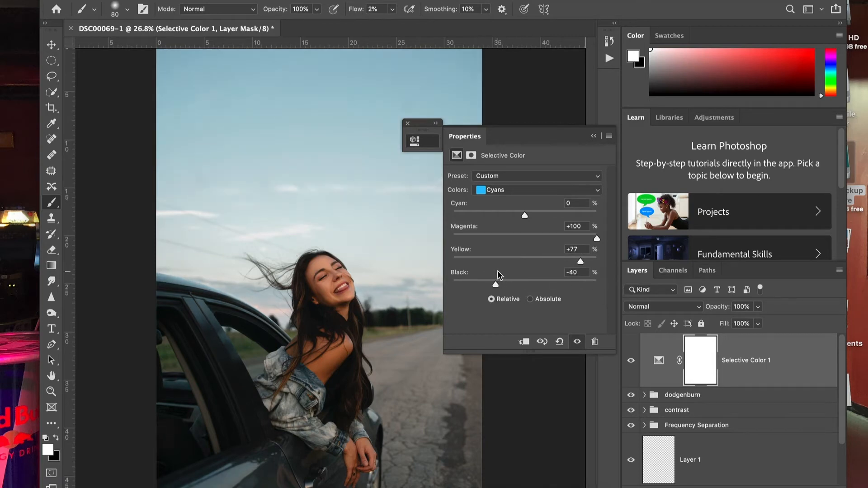
{"action": "key", "text": "super+z"}
{"action": "key", "text": "super+z"}
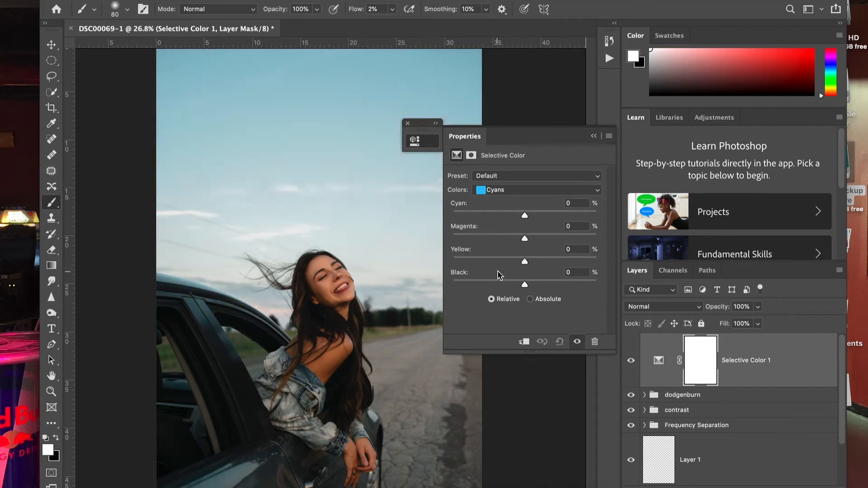
In the Whites of the Selective Color layer, set cyan to -40% and magenta to +62%.
{"action": "left_click", "coordinate": [537, 189]}
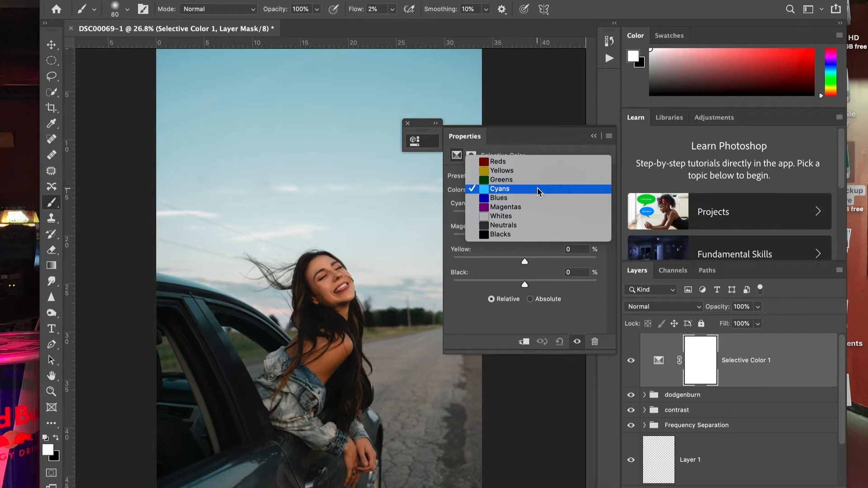
{"action": "left_click", "coordinate": [536, 215]}
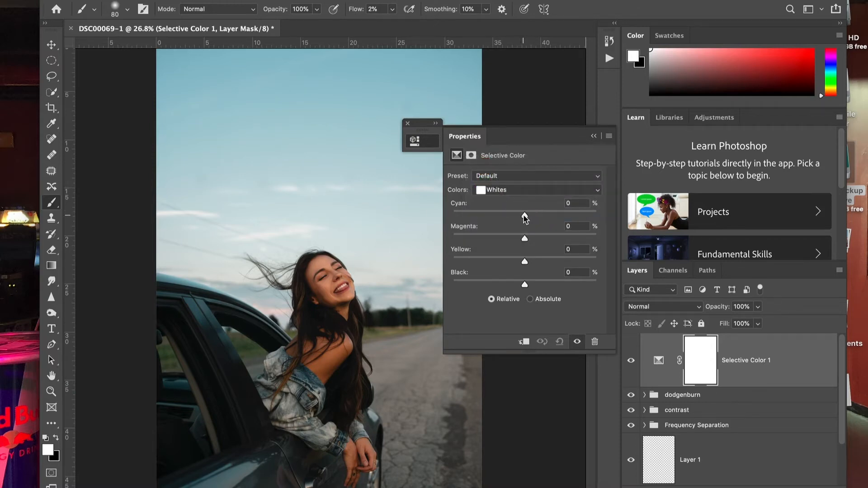
{"action": "left_click_drag", "start_coordinate": [523, 215], "coordinate": [496, 218]}
{"action": "left_click_drag", "start_coordinate": [524, 241], "coordinate": [571, 241]}
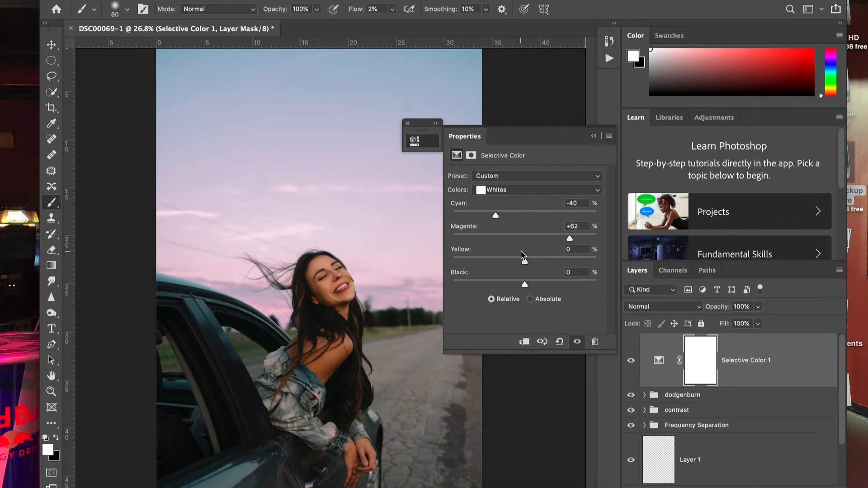
In the Whites of the Selective Color layer, set yellow to -15% and black to +100%.
{"action": "left_click_drag", "start_coordinate": [524, 262], "coordinate": [461, 267]}
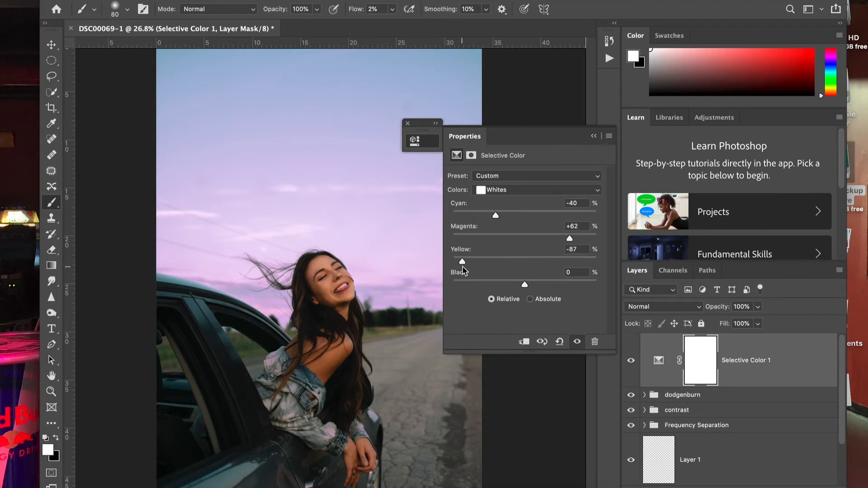
{"action": "left_click_drag", "start_coordinate": [463, 270], "coordinate": [476, 269]}
{"action": "left_click_drag", "start_coordinate": [475, 266], "coordinate": [515, 262]}
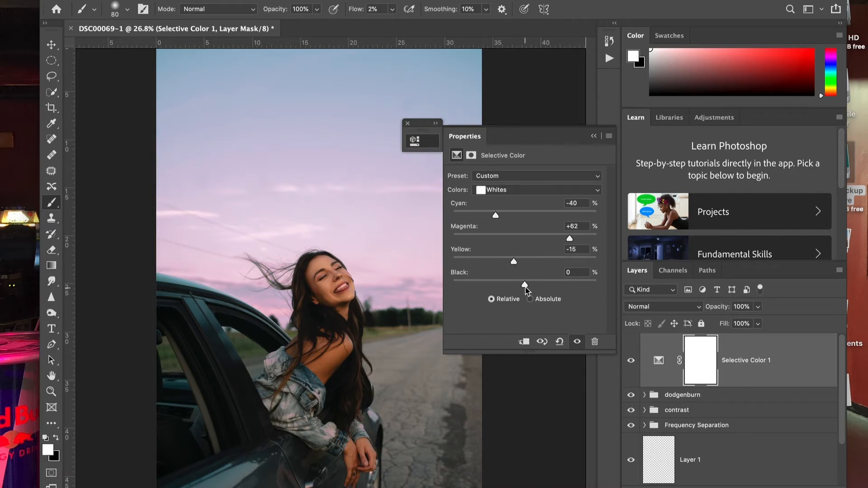
{"action": "left_click_drag", "start_coordinate": [525, 286], "coordinate": [614, 283]}
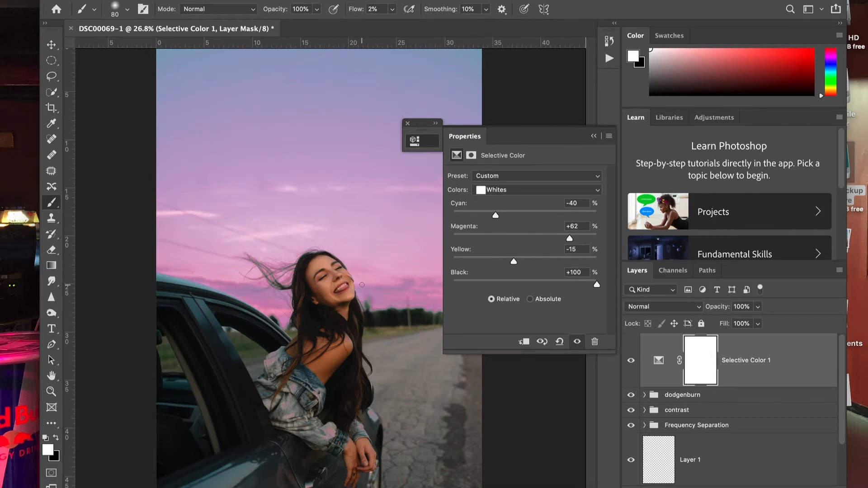
{"action": "scroll", "coordinate": [362, 285], "scroll_direction": "down", "scroll_amount": 1}
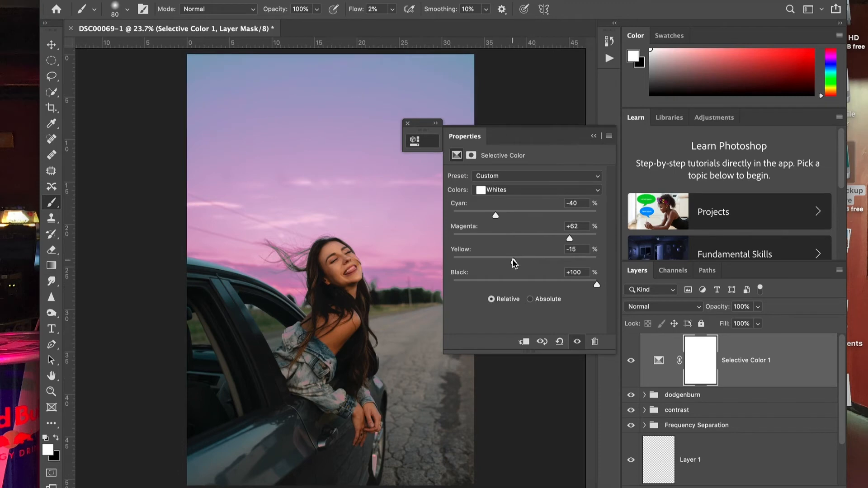
{"action": "left_click_drag", "start_coordinate": [514, 262], "coordinate": [460, 271]}
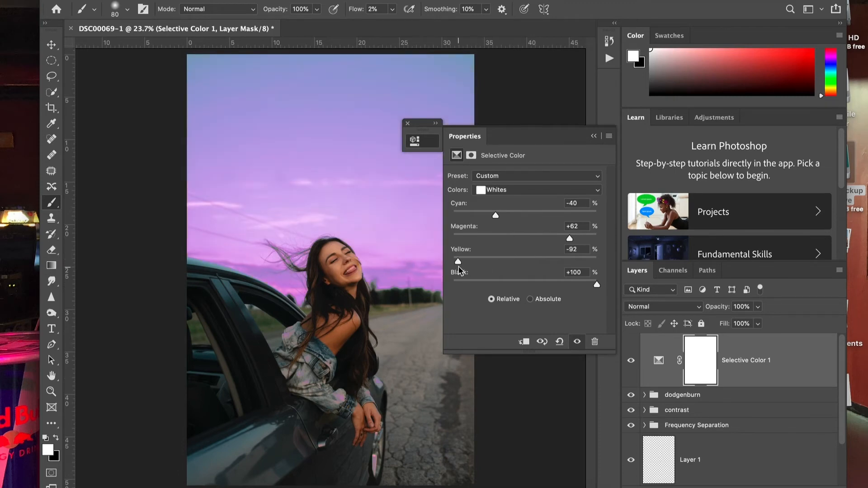
{"action": "key", "text": "ctrl+z"}
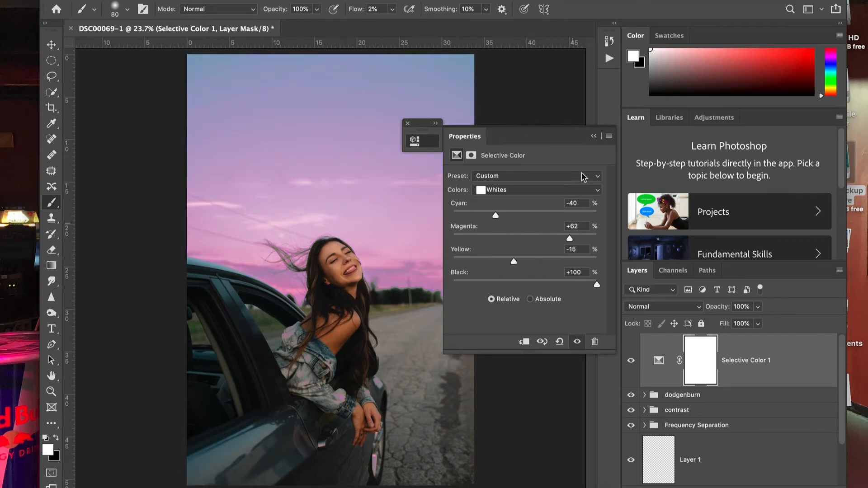
Collapse the adjustment properties and set the Selective Color layer's blend mode to Color.
{"action": "left_click", "coordinate": [593, 136]}
{"action": "scroll", "coordinate": [675, 324], "scroll_direction": "down", "scroll_amount": 2}
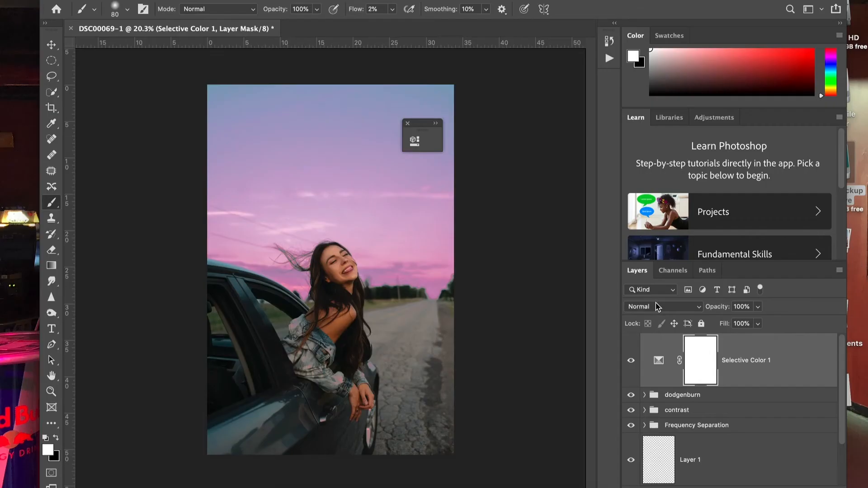
{"action": "left_click", "coordinate": [657, 306]}
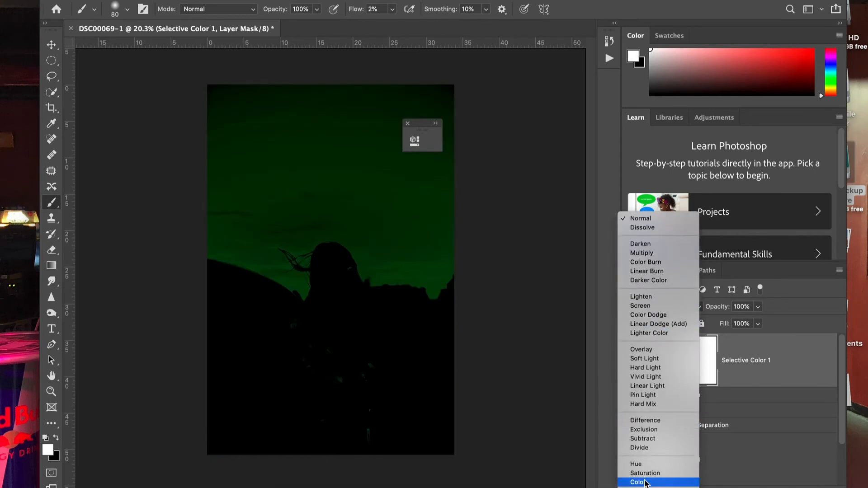
{"action": "left_click", "coordinate": [647, 482]}
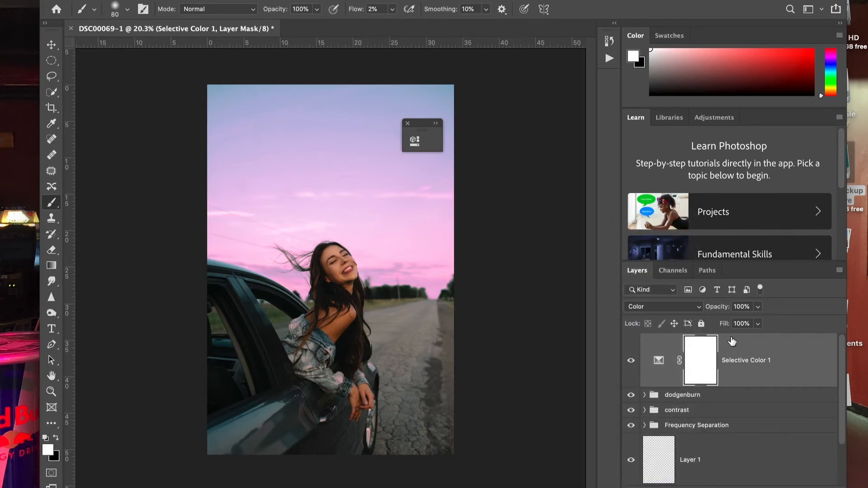
Rename the Selective Color layer as sky and set its opacity to 80%.
{"action": "double_click", "coordinate": [736, 360]}
{"action": "type", "text": "sky"}
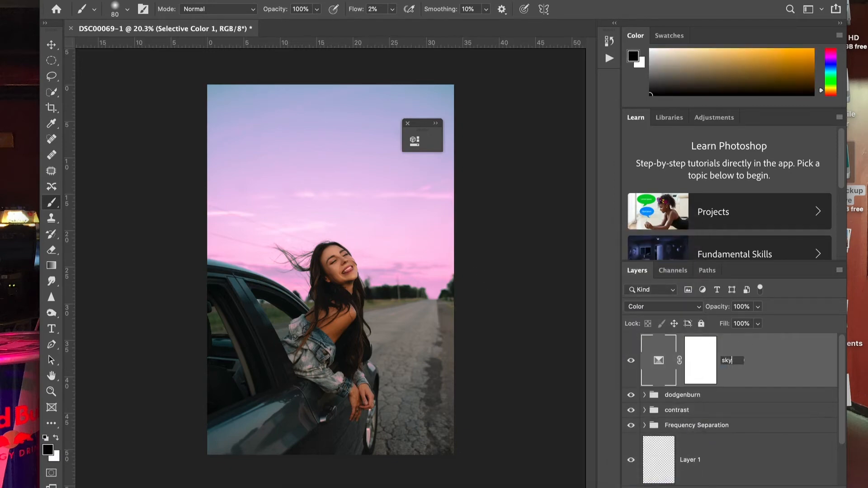
{"action": "key", "text": "Return"}
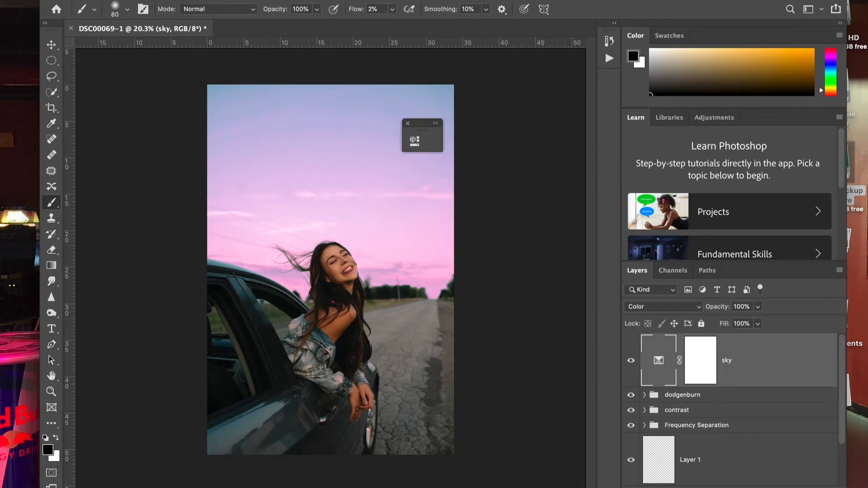
{"action": "left_click", "coordinate": [758, 306]}
{"action": "mouse_move", "coordinate": [757, 321]}
{"action": "left_mouse_down"}
{"action": "mouse_move", "coordinate": [735, 323]}
{"action": "mouse_move", "coordinate": [748, 325]}
{"action": "left_mouse_up"}
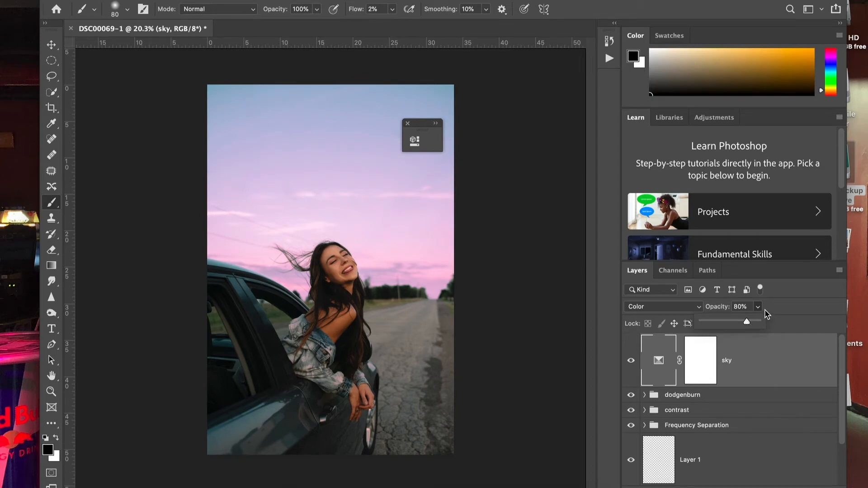
{"action": "left_click", "coordinate": [758, 307]}
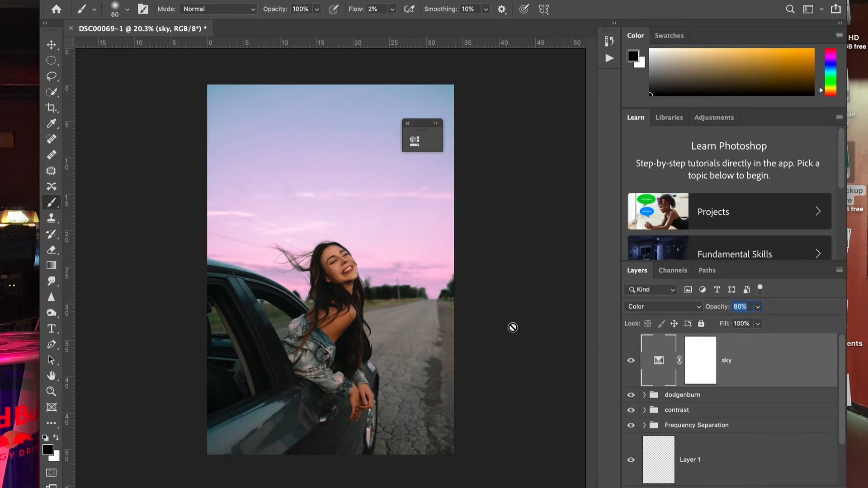
Paint the woman, car and road out of the sky layer's mask with a black 600 px brush at 100% flow.
{"action": "left_click", "coordinate": [699, 365]}
{"action": "key", "text": "x"}
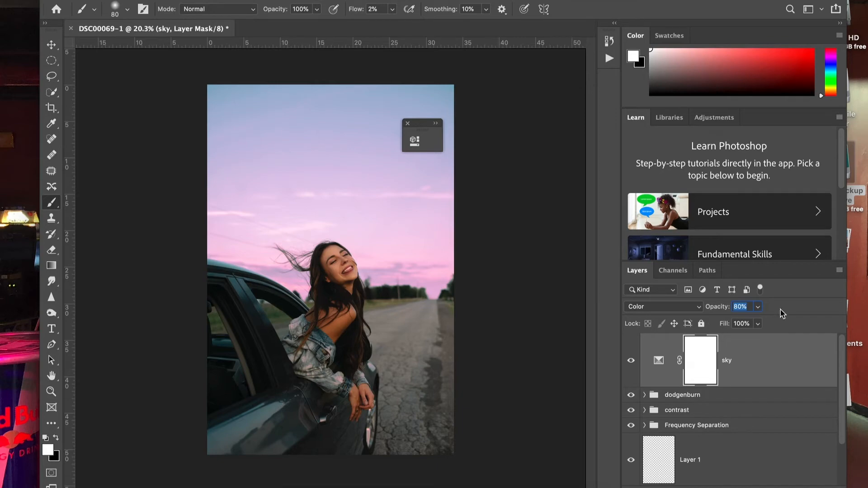
{"action": "key", "text": "Return"}
{"action": "key", "text": "bracketright"}
{"action": "key", "text": "bracketright"}
{"action": "key", "text": "bracketright"}
{"action": "key", "text": "bracketright"}
{"action": "key", "text": "bracketright"}
{"action": "key", "text": "bracketright"}
{"action": "key", "text": "bracketright"}
{"action": "key", "text": "bracketright"}
{"action": "key", "text": "bracketright"}
{"action": "key", "text": "bracketright"}
{"action": "key", "text": "x"}
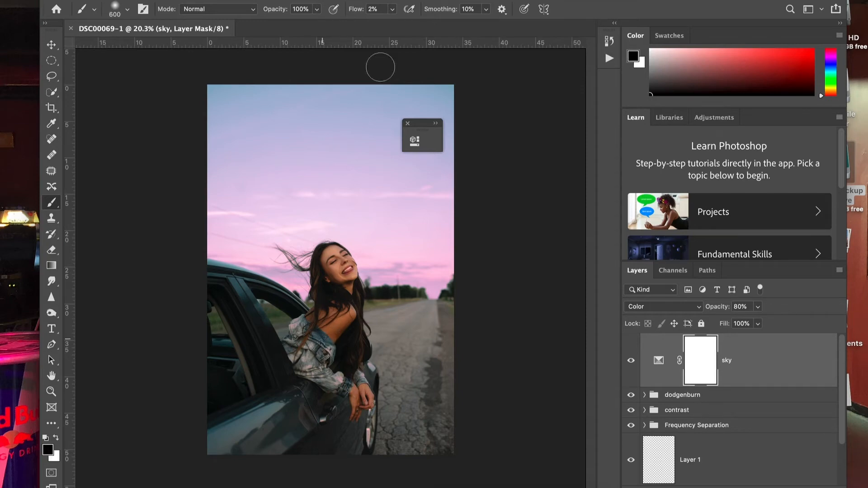
{"action": "left_click", "coordinate": [392, 9]}
{"action": "left_click_drag", "start_coordinate": [389, 22], "coordinate": [503, 29]}
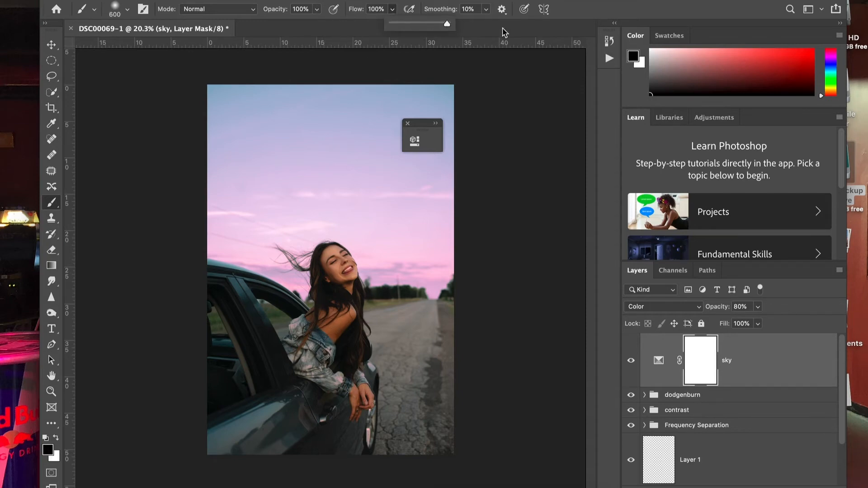
{"action": "left_click", "coordinate": [443, 2]}
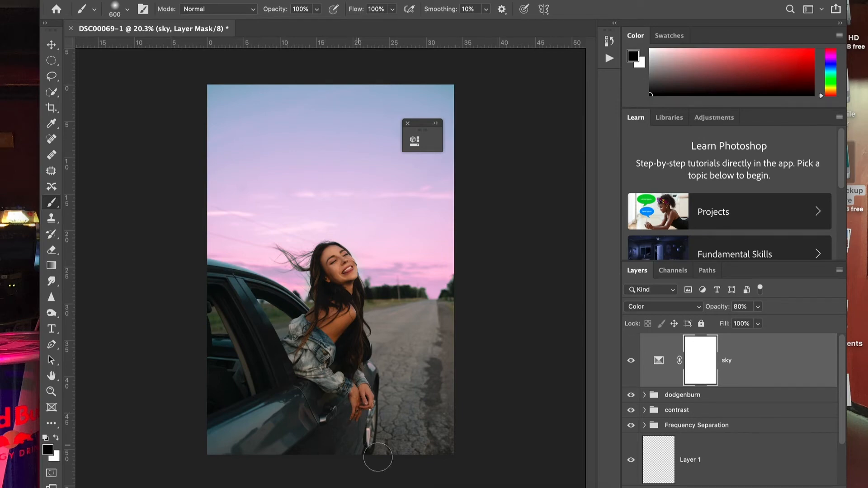
{"action": "mouse_move", "coordinate": [439, 341]}
{"action": "left_mouse_down"}
{"action": "mouse_move", "coordinate": [434, 364]}
{"action": "mouse_move", "coordinate": [414, 383]}
{"action": "left_mouse_up"}
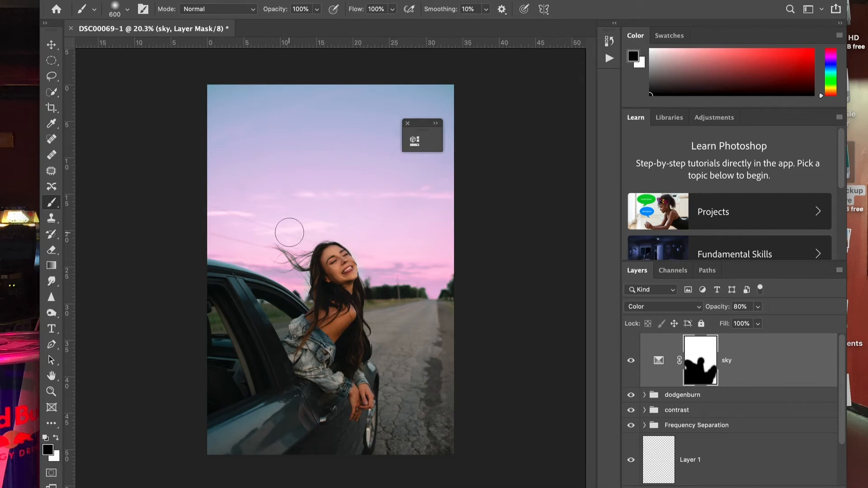
{"action": "key", "text": "x"}
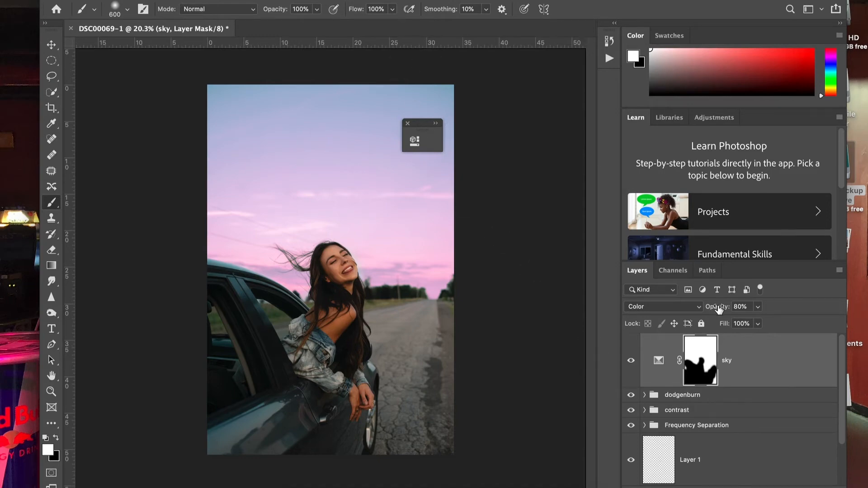
Add a Black & White adjustment layer above the sky layer and set its blend mode to Luminosity.
{"action": "left_click", "coordinate": [773, 486]}
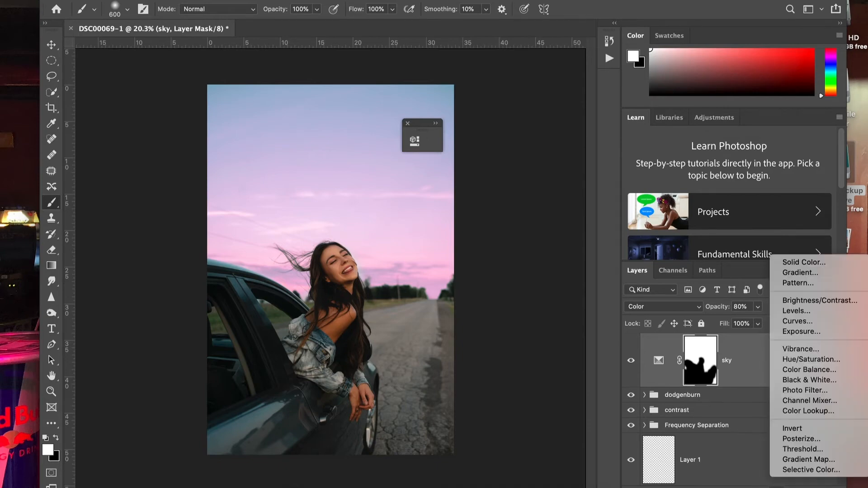
{"action": "left_click", "coordinate": [829, 383]}
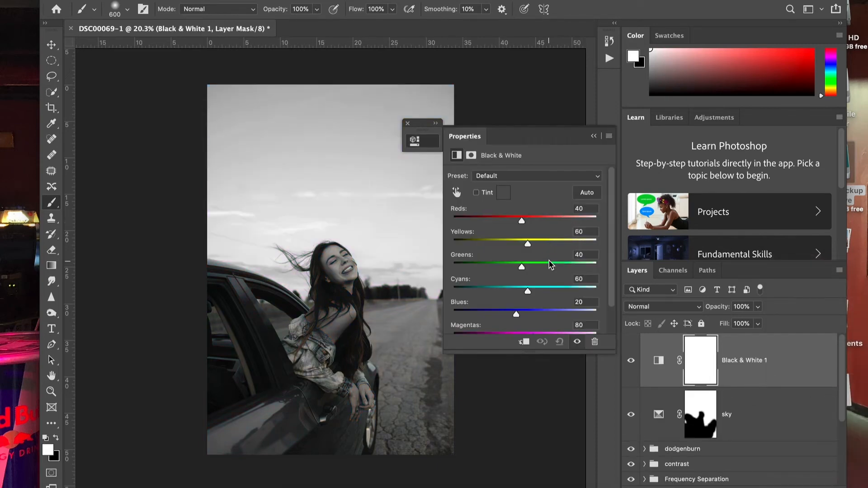
{"action": "scroll", "coordinate": [550, 264], "scroll_direction": "down", "scroll_amount": 2}
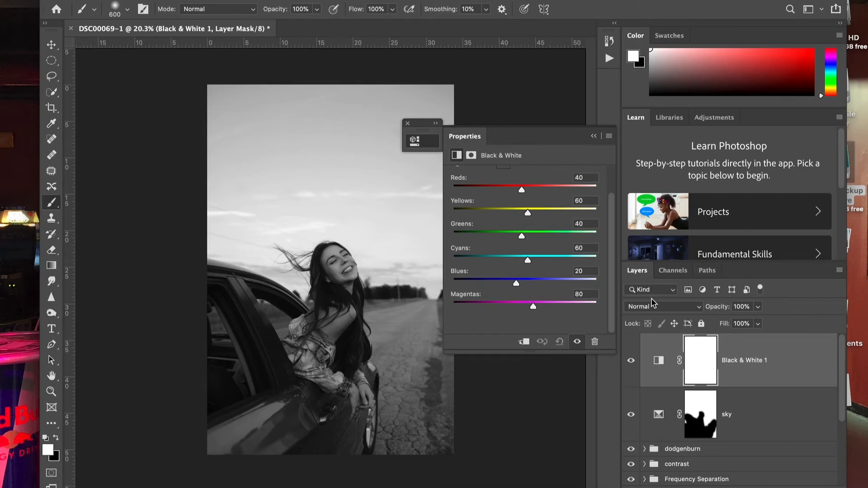
{"action": "left_click", "coordinate": [659, 312]}
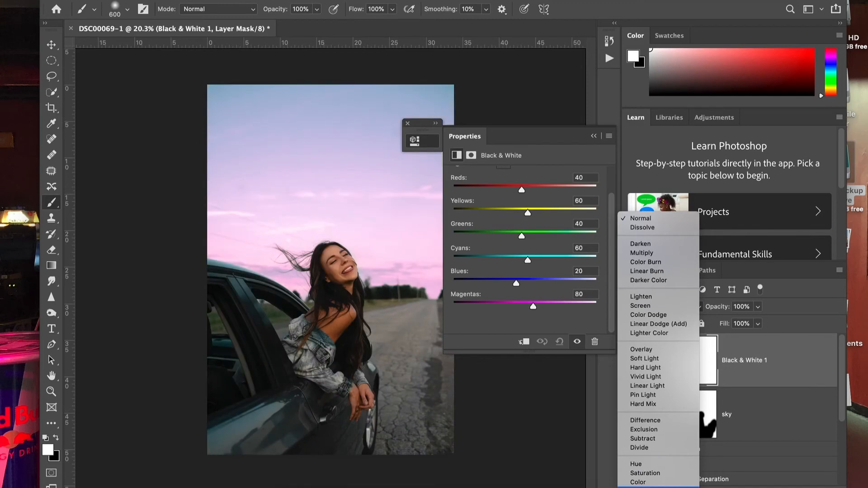
{"action": "left_click", "coordinate": [657, 486]}
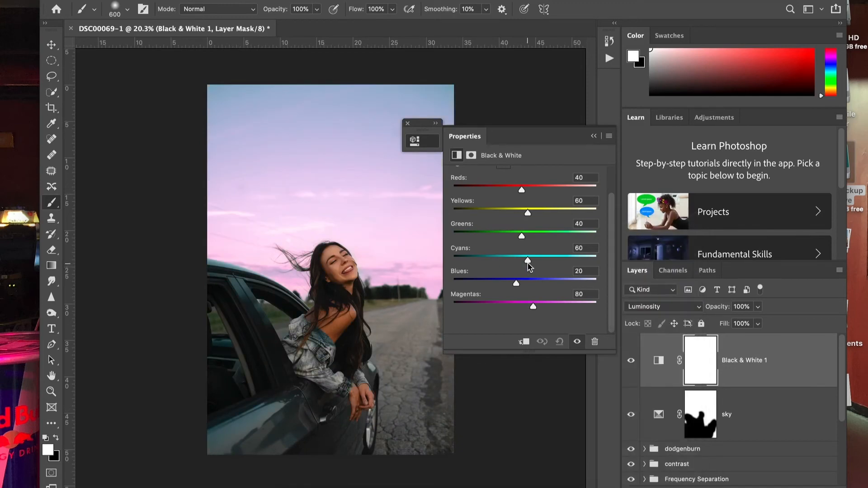
In the Black & White adjustment, set Cyans to -122 and Blues to -101, and fine-tune the Magentas.
{"action": "left_click_drag", "start_coordinate": [528, 263], "coordinate": [474, 269]}
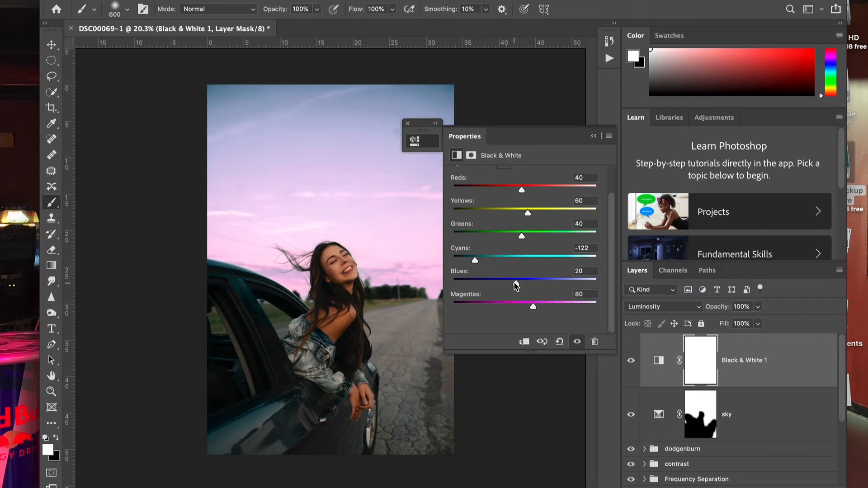
{"action": "left_click_drag", "start_coordinate": [516, 284], "coordinate": [483, 283]}
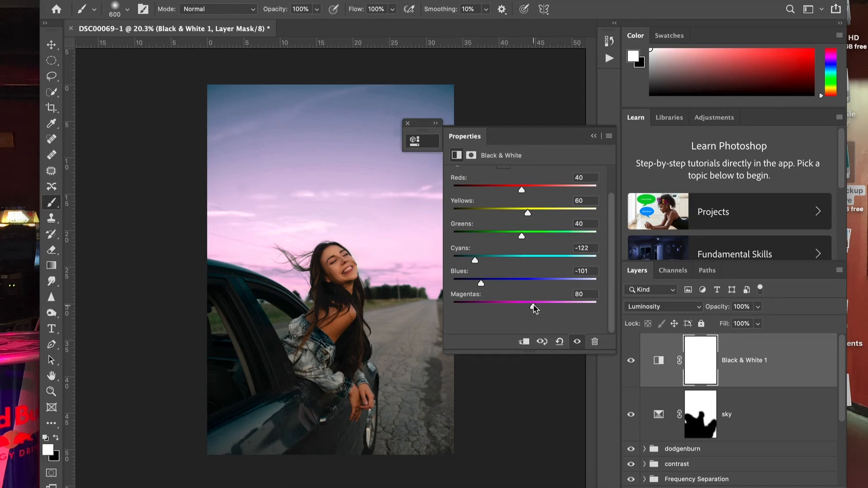
{"action": "mouse_move", "coordinate": [533, 309]}
{"action": "left_mouse_down"}
{"action": "mouse_move", "coordinate": [547, 307]}
{"action": "mouse_move", "coordinate": [502, 310]}
{"action": "mouse_move", "coordinate": [539, 308]}
{"action": "left_mouse_up"}
{"action": "left_click_drag", "start_coordinate": [531, 305], "coordinate": [530, 305]}
{"action": "left_click", "coordinate": [593, 136]}
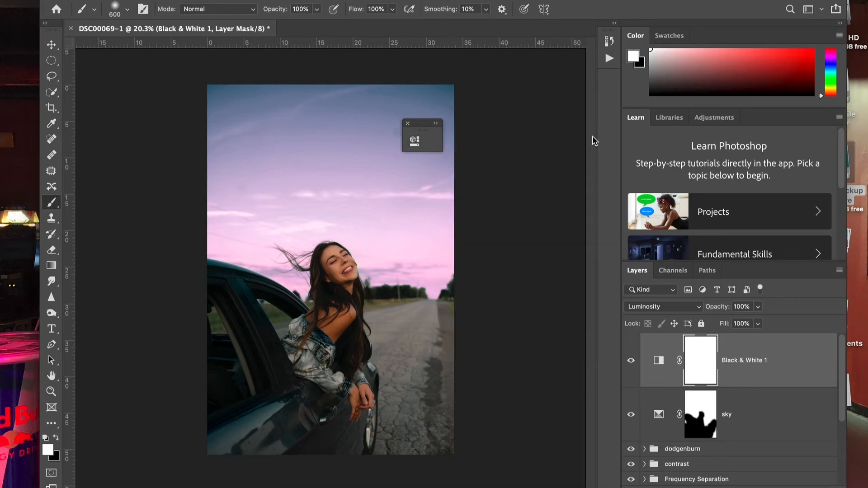
Compare the photo with and without the Black & White adjustment layer.
{"action": "left_click", "coordinate": [632, 361]}
{"action": "left_click", "coordinate": [631, 363]}
{"action": "left_click", "coordinate": [633, 365]}
{"action": "left_click", "coordinate": [631, 365]}
{"action": "left_click", "coordinate": [631, 363]}
{"action": "left_click", "coordinate": [632, 363]}
Set the Black & White layer's opacity to 60%.
{"action": "left_click", "coordinate": [758, 307]}
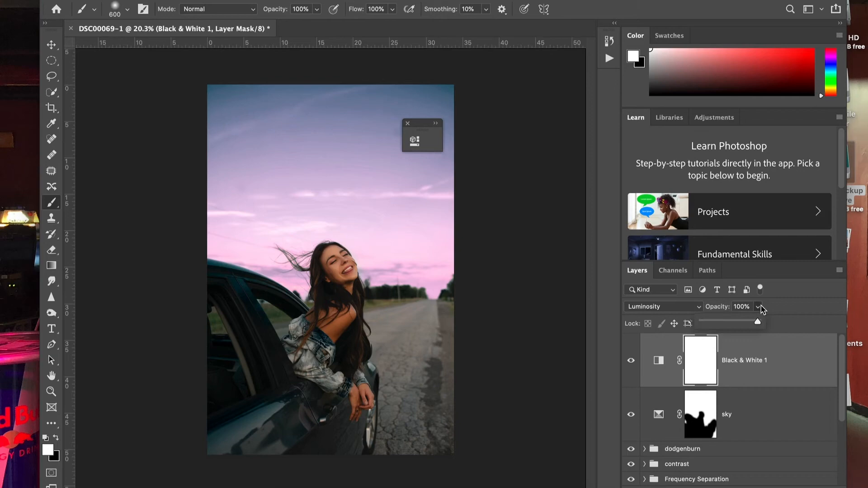
{"action": "left_click", "coordinate": [735, 323]}
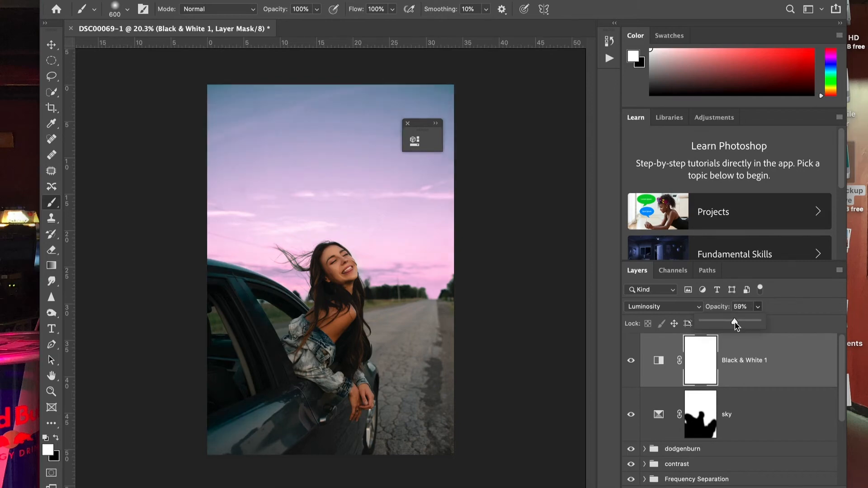
{"action": "left_click", "coordinate": [757, 307]}
{"action": "left_click", "coordinate": [758, 323]}
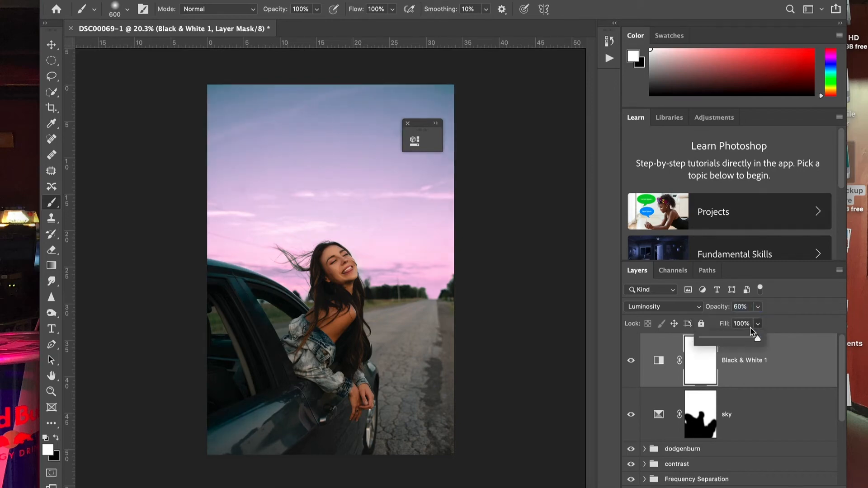
Set the Black & White layer's fill to 80% and compare the photo with and without the layer.
{"action": "left_click_drag", "start_coordinate": [745, 340], "coordinate": [747, 339]}
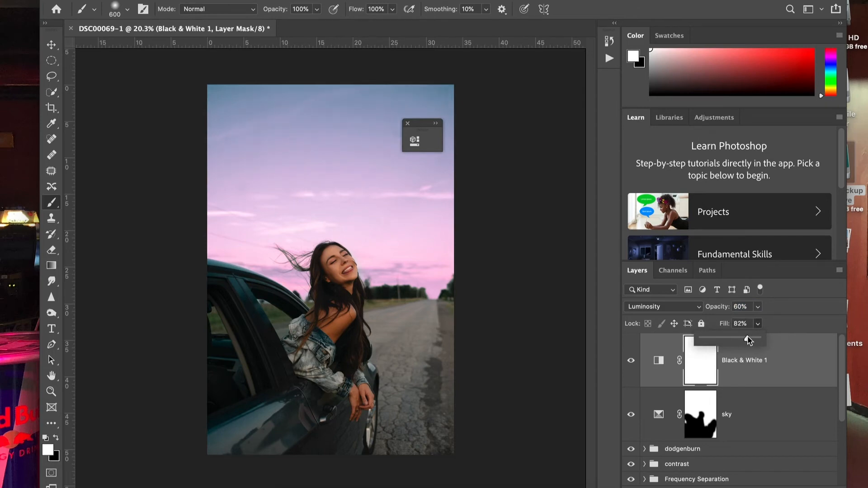
{"action": "left_click", "coordinate": [630, 362]}
{"action": "left_click", "coordinate": [630, 361]}
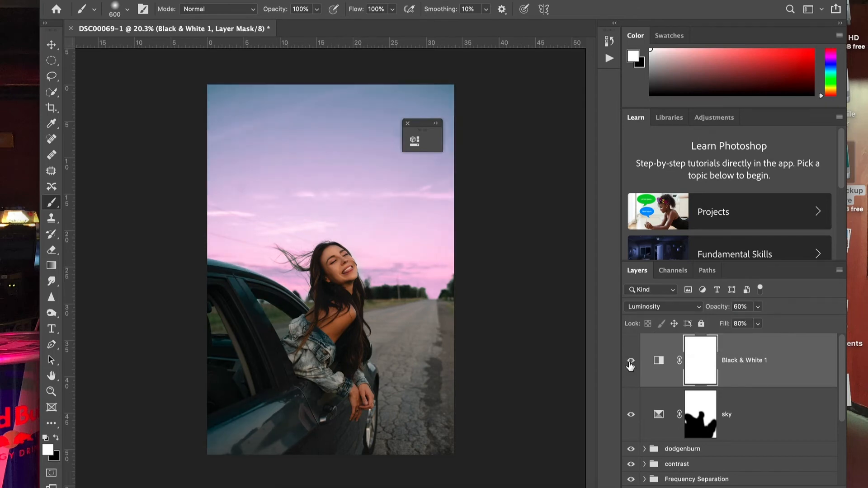
{"action": "left_click", "coordinate": [631, 362]}
{"action": "left_click", "coordinate": [630, 361]}
Paint black over the woman and car on the Black & White layer's mask, and ready a white brush at size 250.
{"action": "key", "text": "x"}
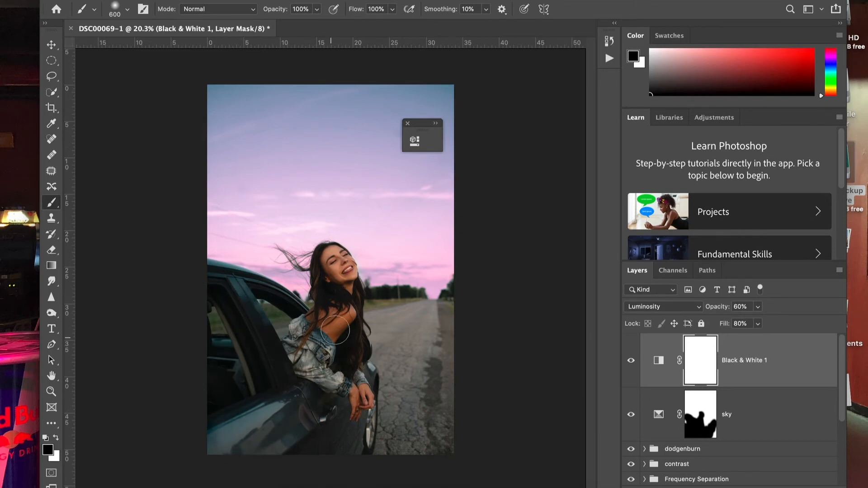
{"action": "mouse_move", "coordinate": [331, 288]}
{"action": "left_mouse_down"}
{"action": "mouse_move", "coordinate": [330, 275]}
{"action": "mouse_move", "coordinate": [332, 342]}
{"action": "left_mouse_up"}
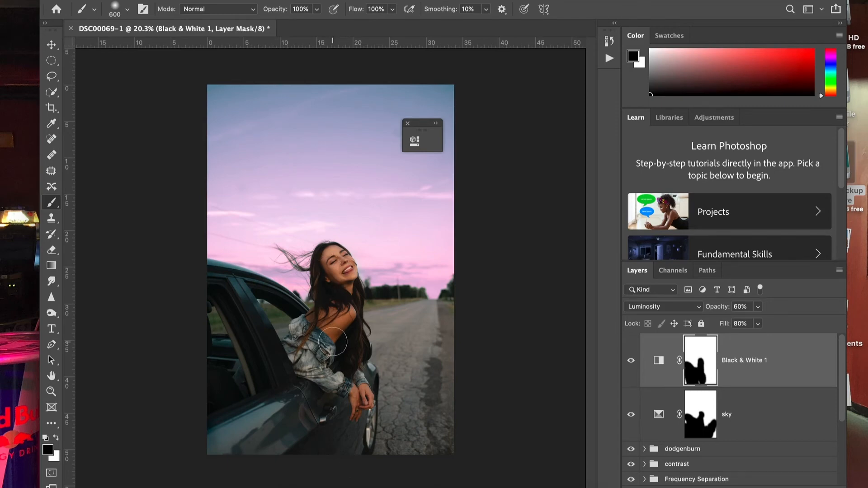
{"action": "key", "text": "super+plus"}
{"action": "key", "text": "super+plus"}
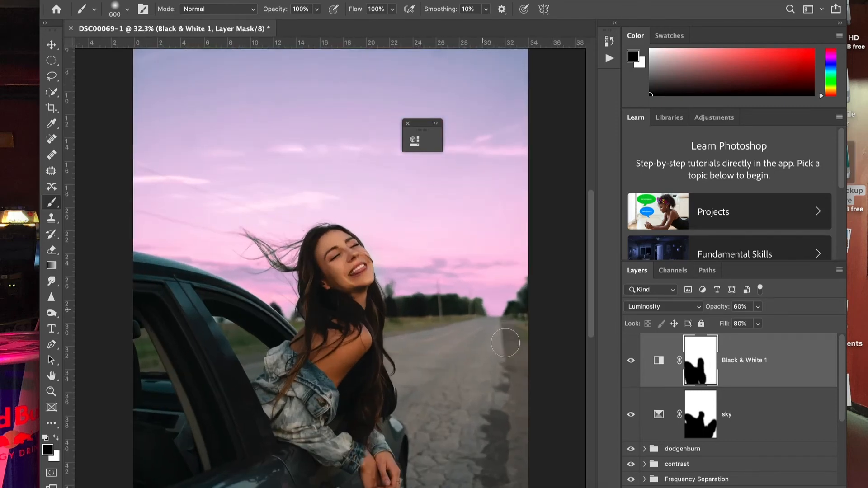
{"action": "key", "text": "super+plus"}
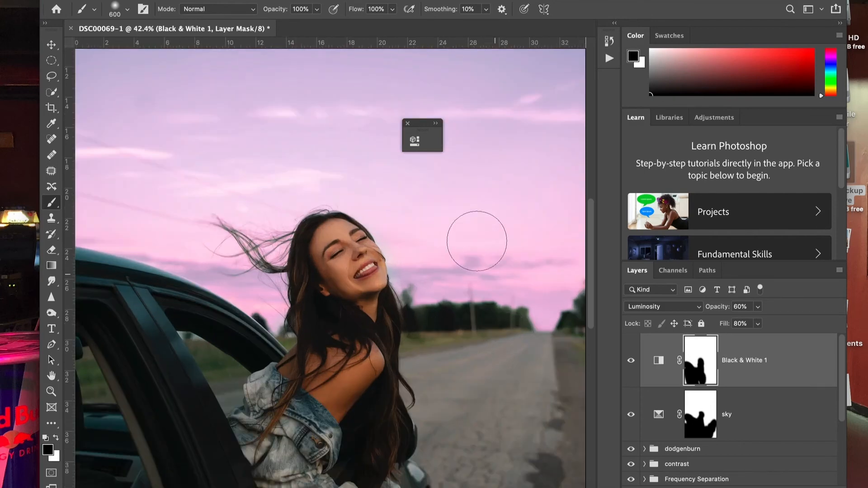
{"action": "key", "text": "bracketleft"}
{"action": "key", "text": "bracketleft"}
{"action": "key", "text": "bracketleft"}
{"action": "key", "text": "bracketleft"}
{"action": "key", "text": "x"}
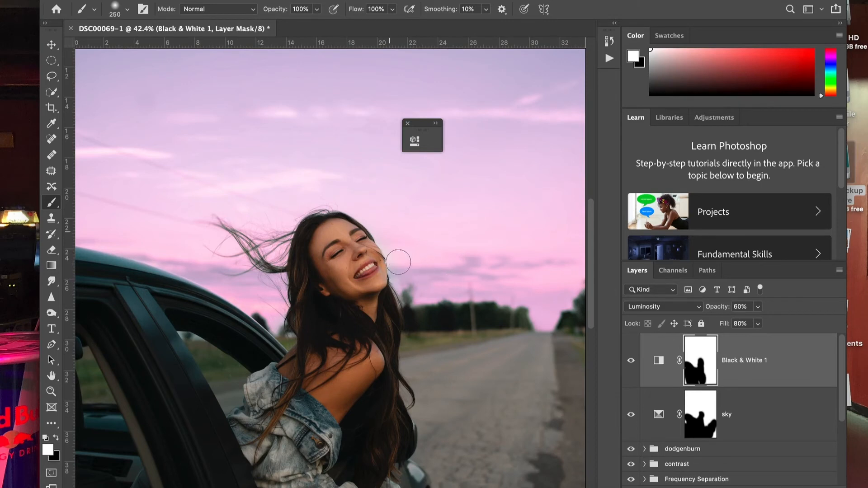
Add a Selective Color adjustment layer above the Black & White layer.
{"action": "left_click", "coordinate": [738, 404]}
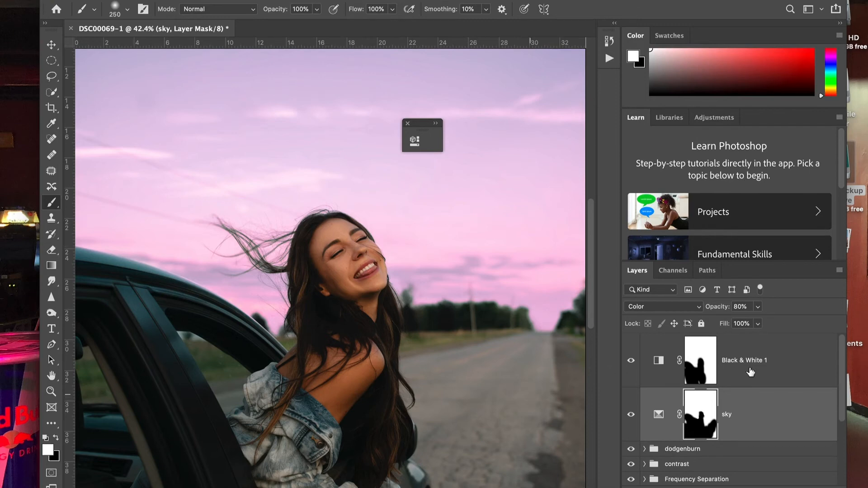
{"action": "left_click", "coordinate": [776, 360]}
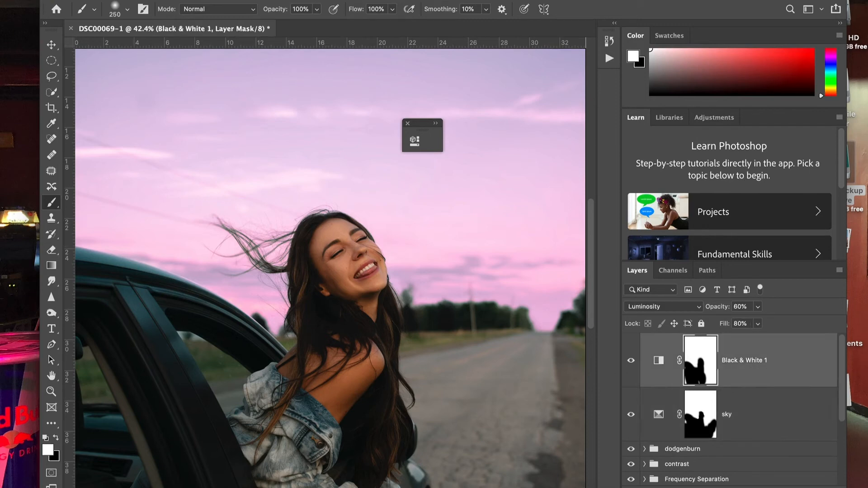
{"action": "left_click", "coordinate": [772, 487]}
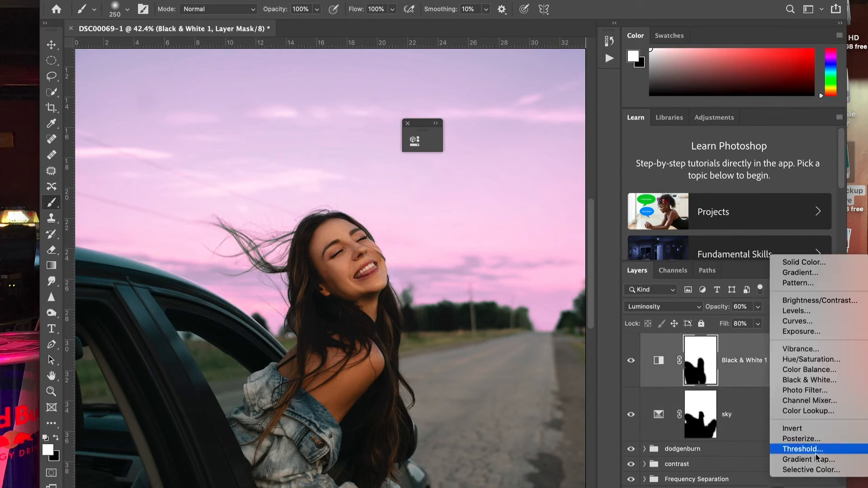
{"action": "left_click", "coordinate": [821, 470]}
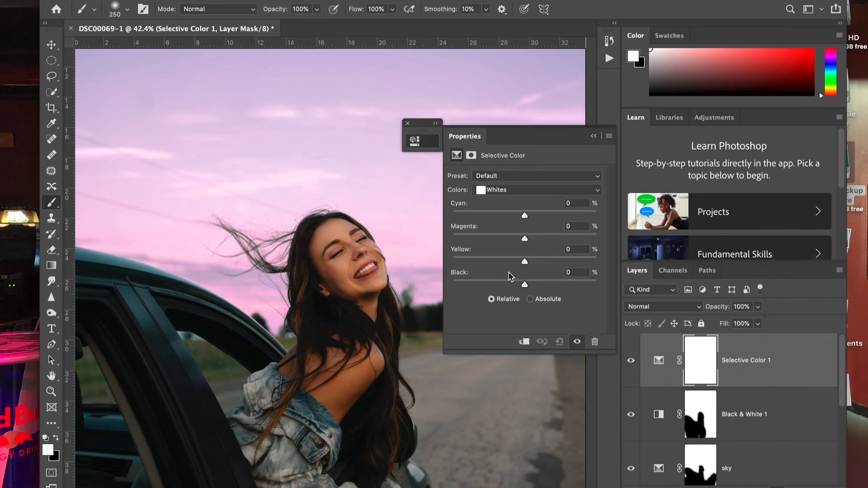
In the Selective Color adjustment, set the Yellows to Cyan +6, Magenta +2, Yellow -3 and Black -8.
{"action": "left_click", "coordinate": [531, 190]}
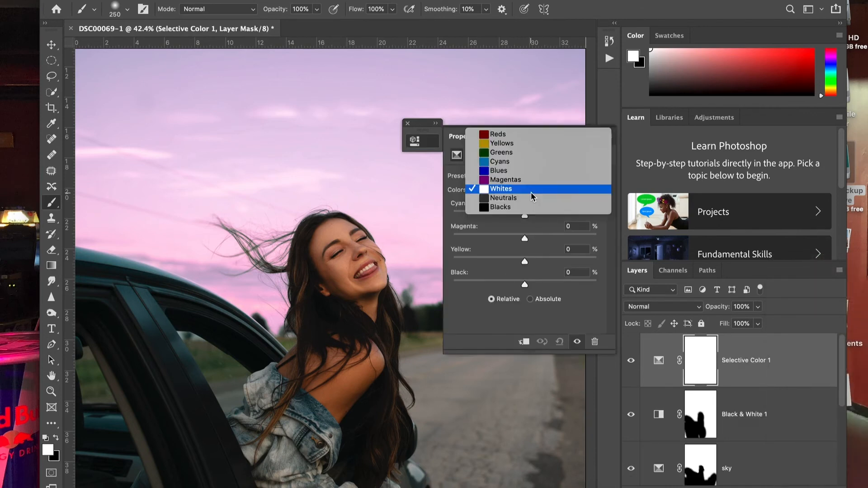
{"action": "left_click", "coordinate": [473, 322]}
{"action": "left_click", "coordinate": [502, 190]}
{"action": "left_click", "coordinate": [513, 145]}
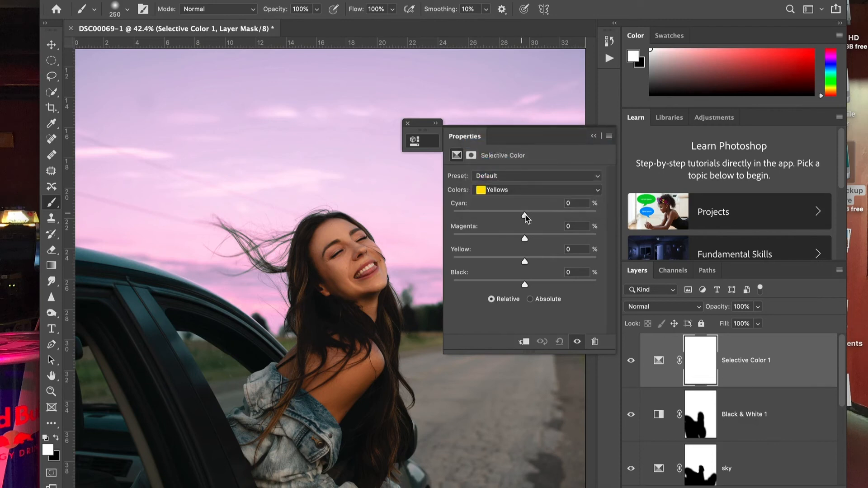
{"action": "left_click_drag", "start_coordinate": [525, 217], "coordinate": [530, 246]}
{"action": "mouse_move", "coordinate": [524, 261]}
{"action": "left_mouse_down"}
{"action": "mouse_move", "coordinate": [548, 261]}
{"action": "mouse_move", "coordinate": [501, 266]}
{"action": "mouse_move", "coordinate": [523, 269]}
{"action": "left_mouse_up"}
{"action": "mouse_move", "coordinate": [524, 286]}
{"action": "left_mouse_down"}
{"action": "mouse_move", "coordinate": [581, 286]}
{"action": "mouse_move", "coordinate": [451, 296]}
{"action": "mouse_move", "coordinate": [520, 291]}
{"action": "left_mouse_up"}
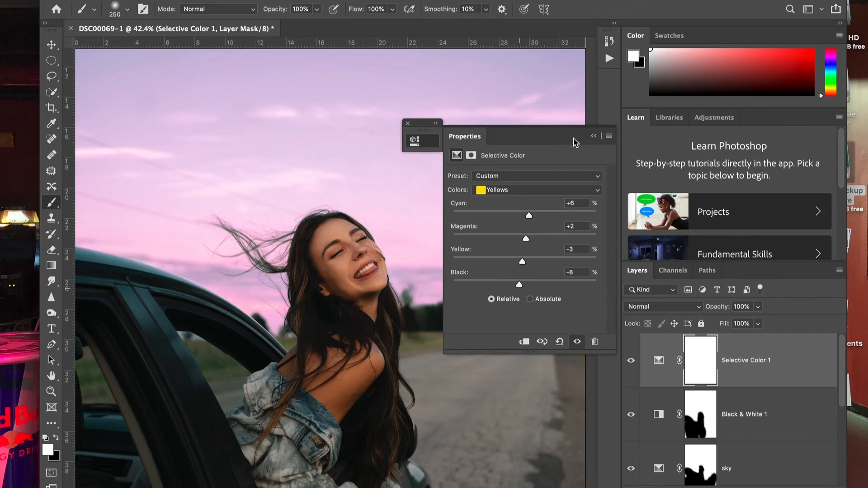
Compare the photo with and without the Selective Color adjustment layer.
{"action": "left_click", "coordinate": [594, 137]}
{"action": "left_click", "coordinate": [631, 362]}
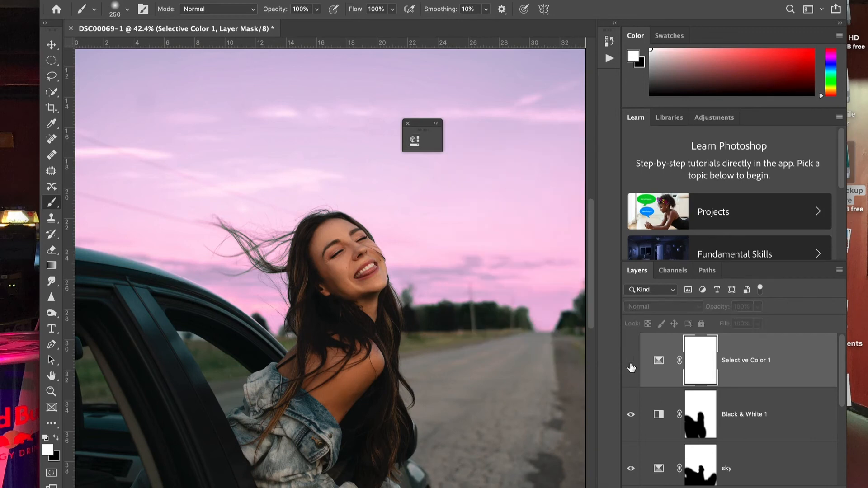
{"action": "left_click", "coordinate": [631, 362]}
Rename the Selective Color layer as skin and reduce its opacity to 91%.
{"action": "double_click", "coordinate": [749, 362]}
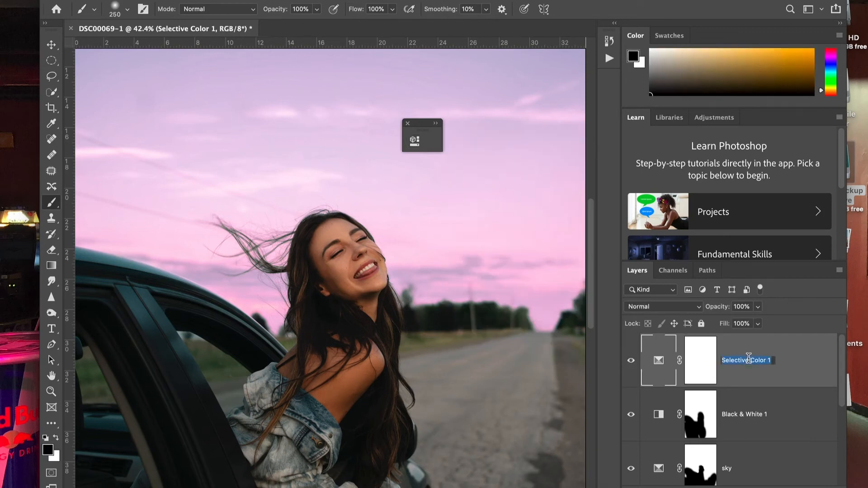
{"action": "type", "text": "skin"}
{"action": "key", "text": "Return"}
{"action": "left_click", "coordinate": [758, 306]}
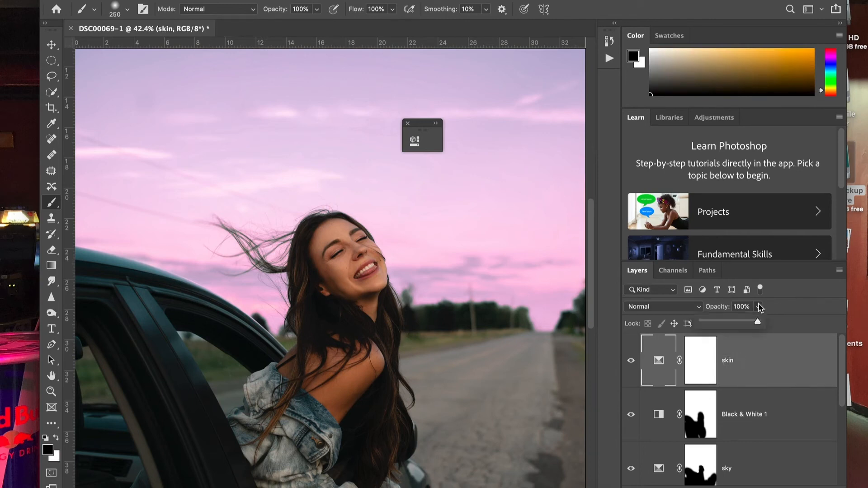
{"action": "left_click_drag", "start_coordinate": [761, 321], "coordinate": [752, 322]}
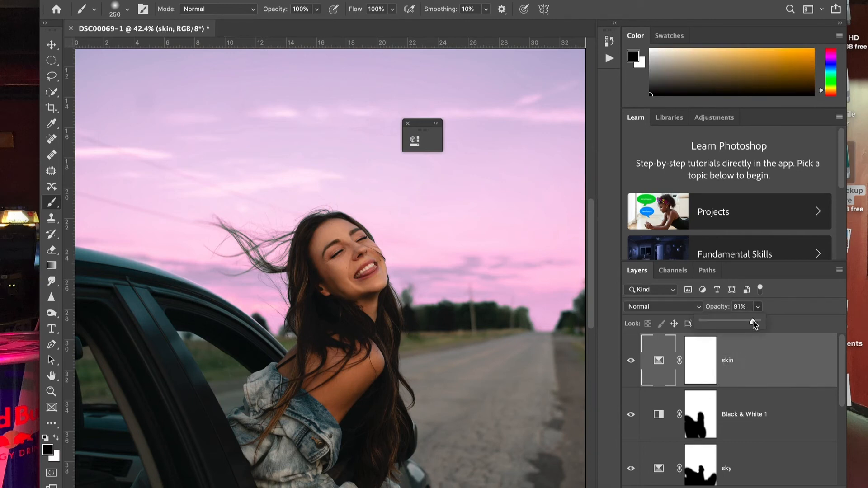
Group the skin, Black & White and sky layers and name the group colours.
{"action": "left_click", "coordinate": [759, 421], "text": "shift"}
{"action": "left_click", "coordinate": [761, 458], "text": "shift"}
{"action": "key", "text": "ctrl+g"}
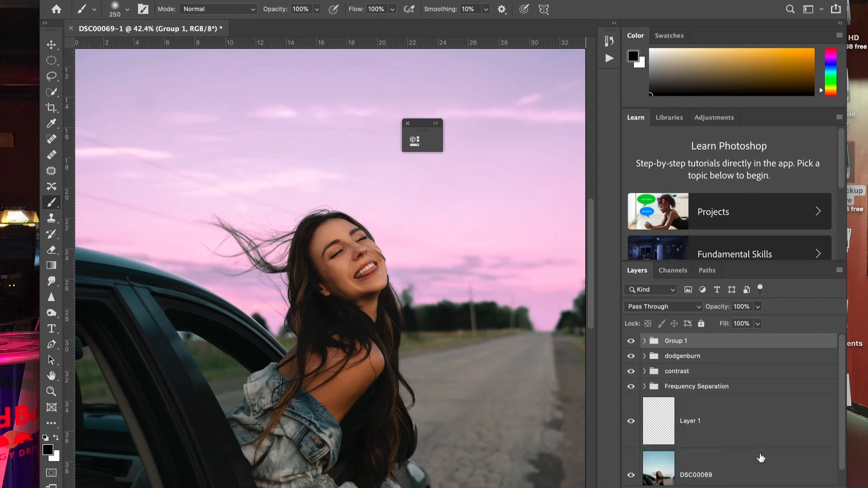
{"action": "double_click", "coordinate": [675, 341]}
{"action": "type", "text": "colours"}
{"action": "key", "text": "Return"}
Add a black-to-white Gradient Map adjustment layer above the colours group and set its blend mode to Soft Light.
{"action": "left_click", "coordinate": [760, 483]}
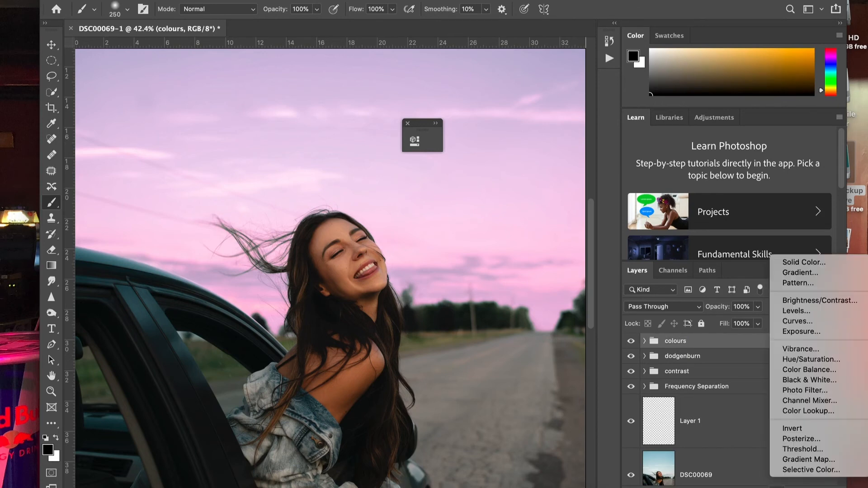
{"action": "left_click", "coordinate": [808, 459]}
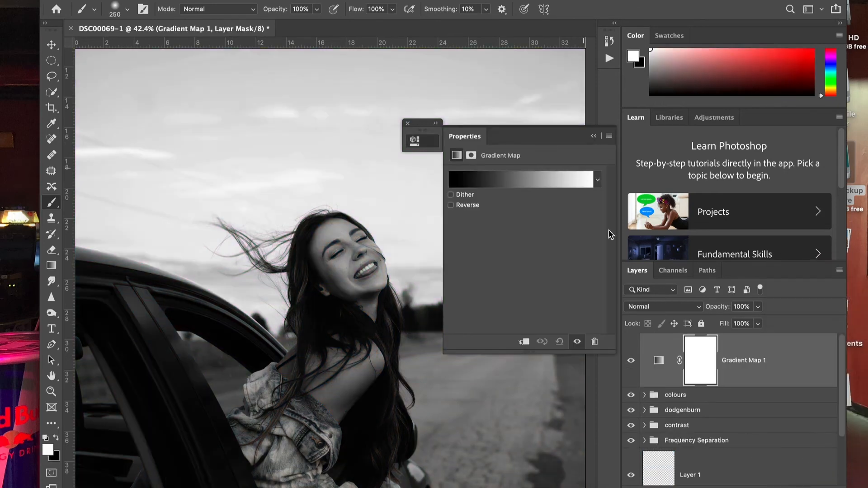
{"action": "left_click", "coordinate": [663, 306]}
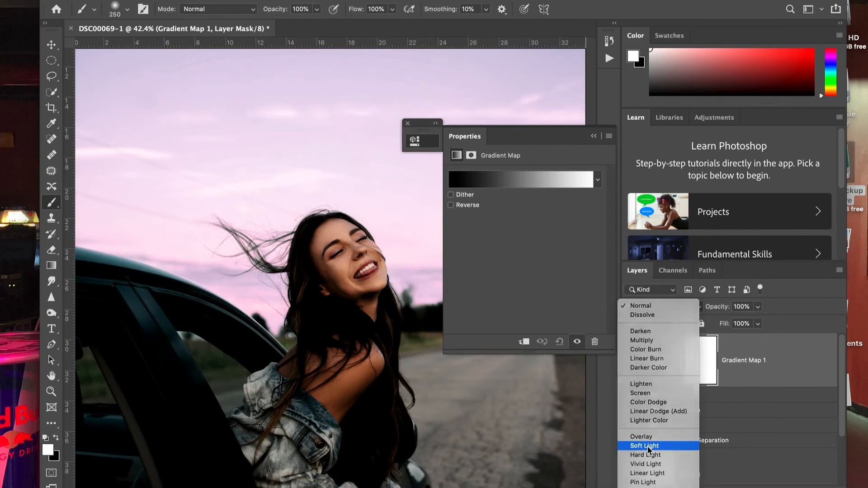
{"action": "left_click", "coordinate": [646, 446]}
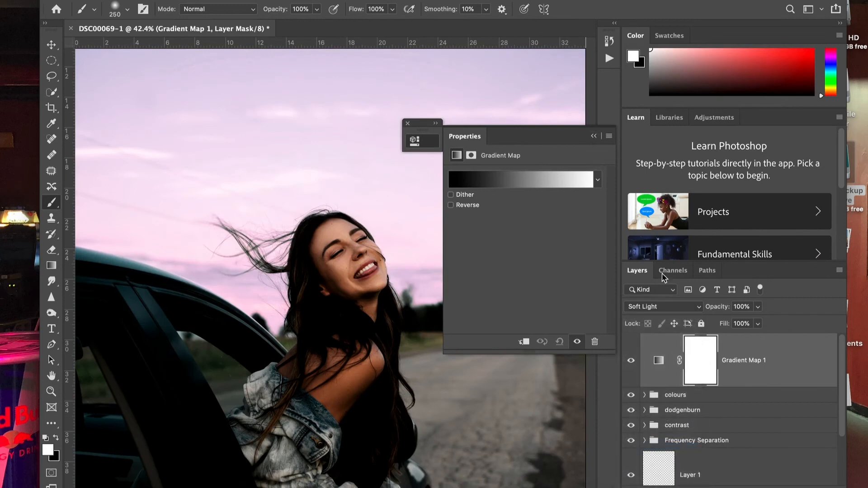
{"action": "left_click", "coordinate": [594, 136]}
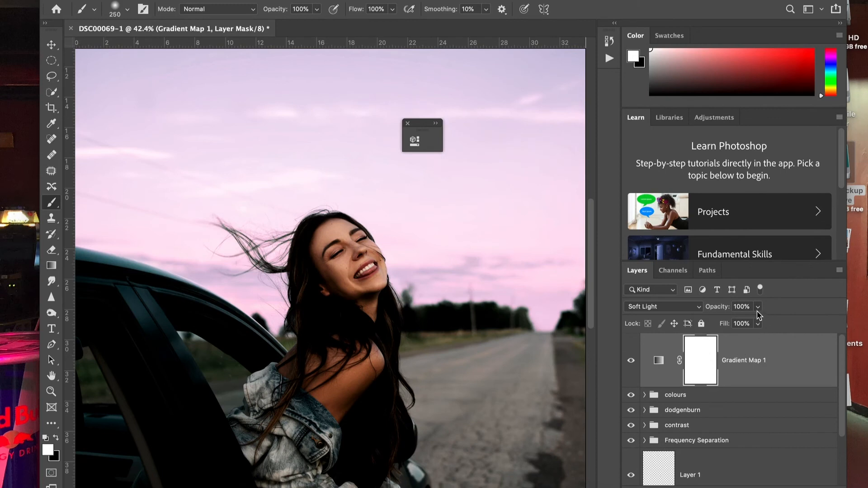
Set the Gradient Map layer's opacity to 20% and fill to 40%, and compare the photo with and without it.
{"action": "left_click_drag", "start_coordinate": [758, 307], "coordinate": [714, 325]}
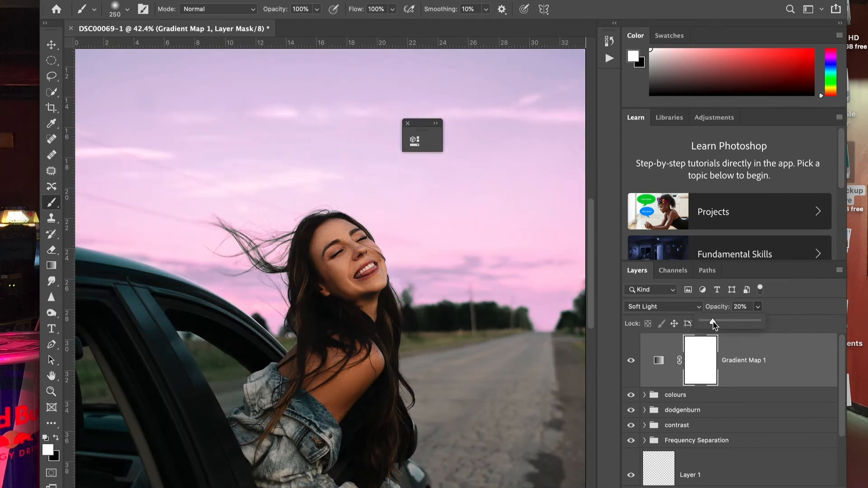
{"action": "left_click", "coordinate": [758, 323]}
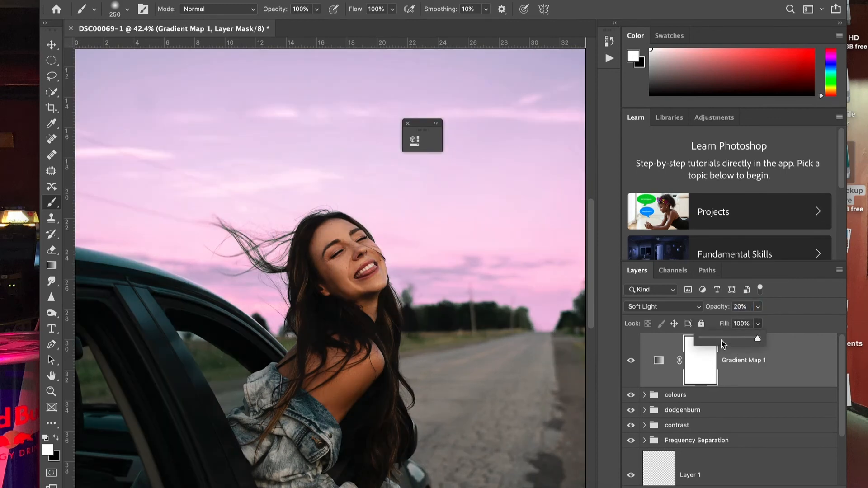
{"action": "left_click", "coordinate": [721, 340]}
{"action": "left_click_drag", "start_coordinate": [721, 340], "coordinate": [725, 342]}
{"action": "left_click", "coordinate": [631, 361]}
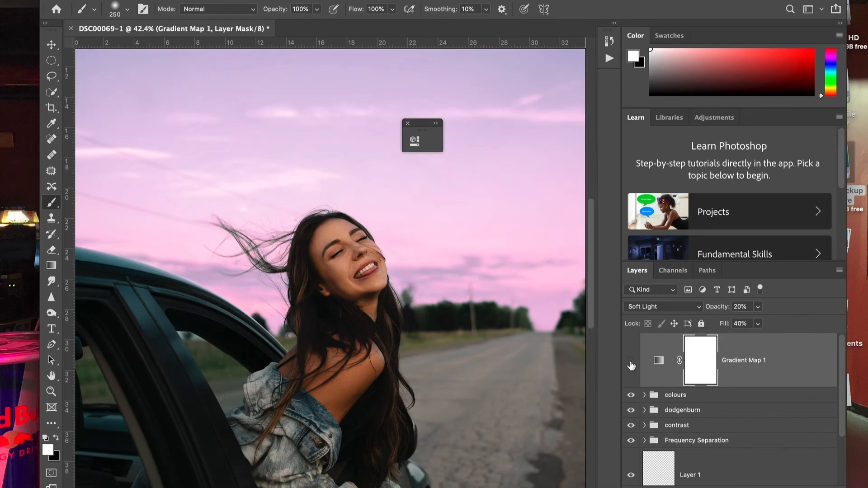
{"action": "left_click", "coordinate": [630, 361]}
Rename the black-to-white Gradient Map layer as bw.
{"action": "double_click", "coordinate": [743, 360]}
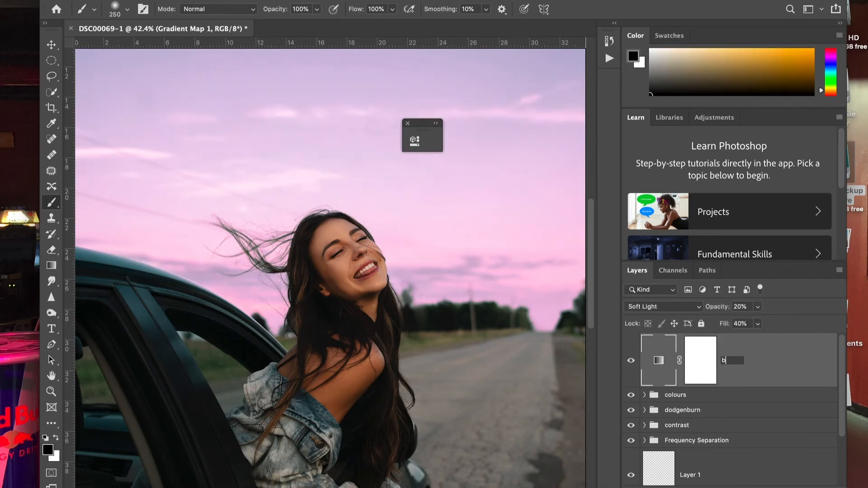
{"action": "type", "text": "bw"}
{"action": "key", "text": "Return"}
Add a second Gradient Map adjustment layer above bw and apply a golden-brown gradient preset.
{"action": "left_click", "coordinate": [784, 487]}
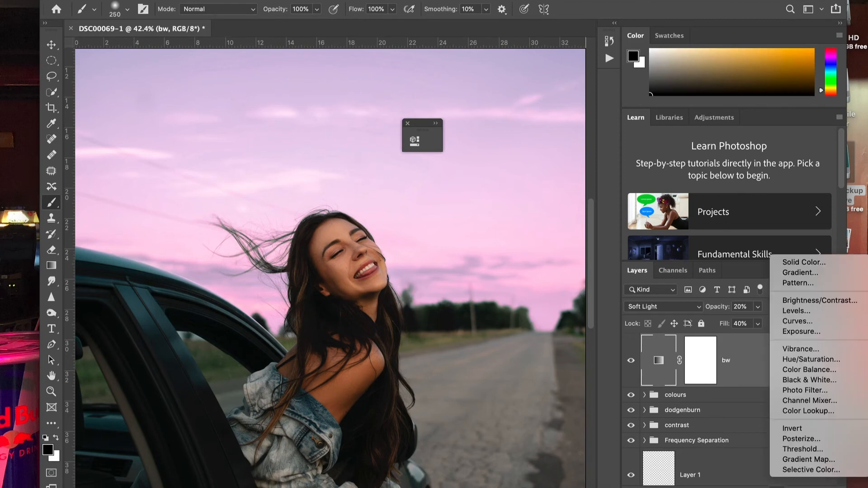
{"action": "left_click", "coordinate": [803, 464]}
{"action": "left_click", "coordinate": [598, 179]}
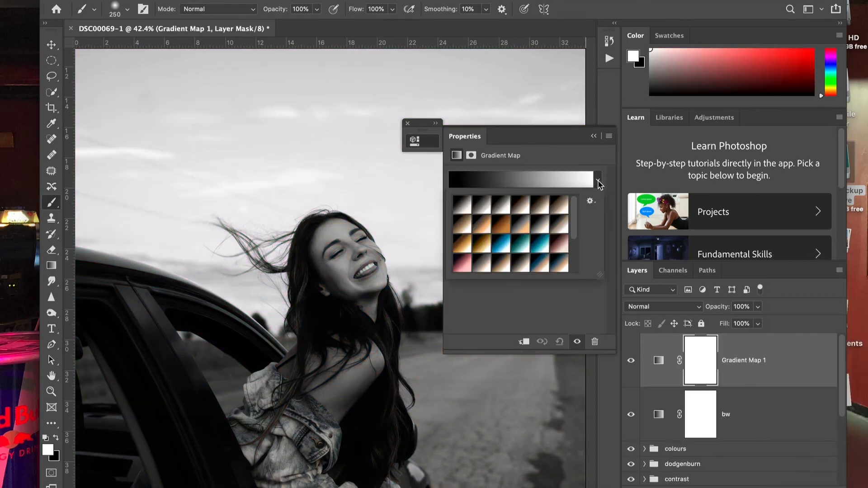
{"action": "left_click", "coordinate": [481, 243]}
{"action": "left_click", "coordinate": [593, 135]}
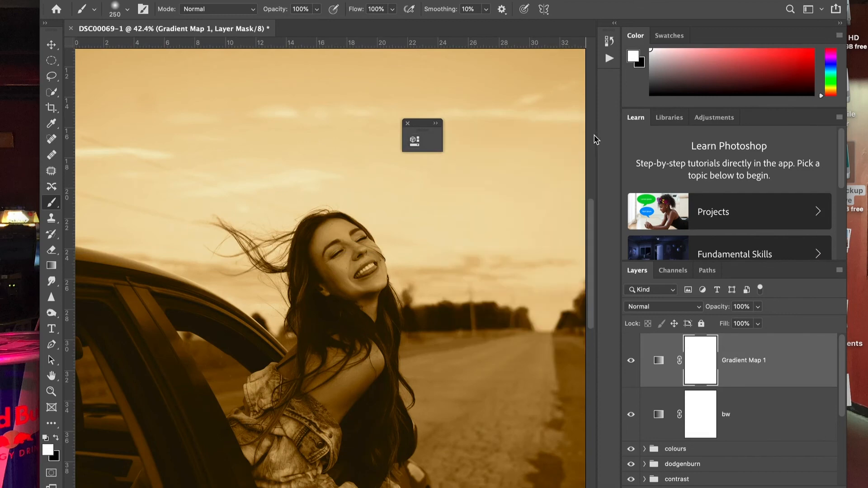
Blend the golden-brown Gradient Map layer with Soft Light at 20% opacity and 40% fill.
{"action": "left_click", "coordinate": [672, 306]}
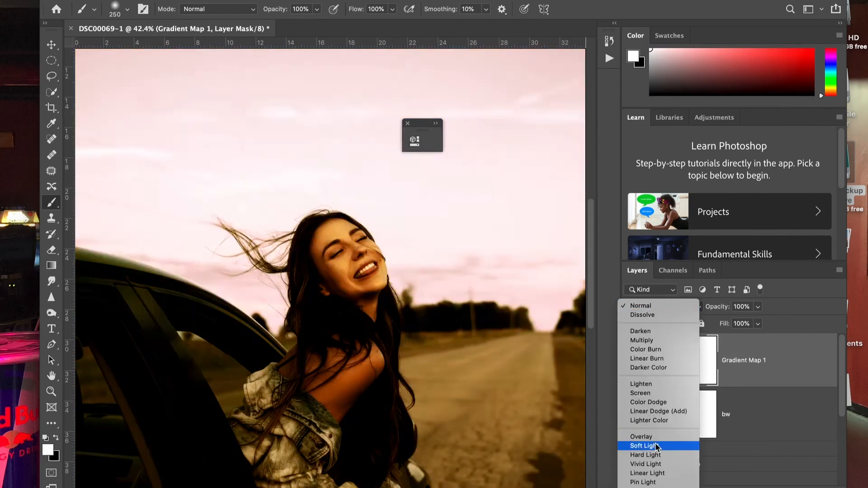
{"action": "left_click", "coordinate": [656, 447]}
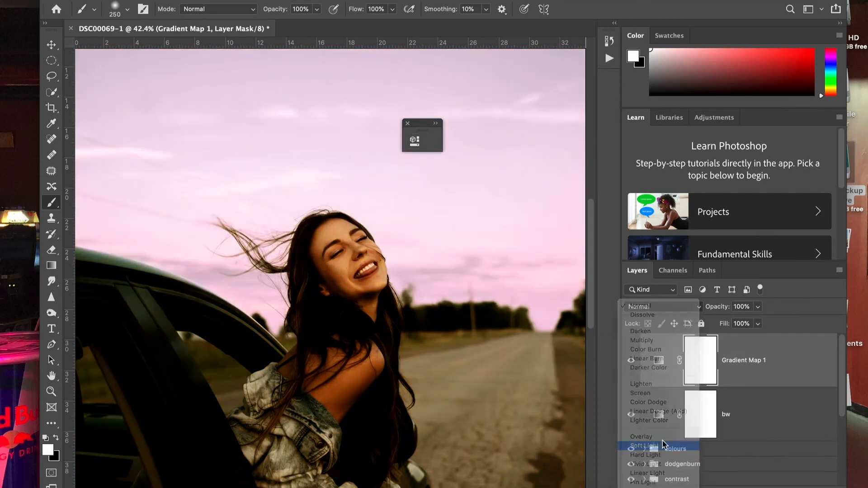
{"action": "left_click_drag", "start_coordinate": [758, 307], "coordinate": [725, 341]}
{"action": "left_click", "coordinate": [757, 307]}
{"action": "left_click", "coordinate": [757, 324]}
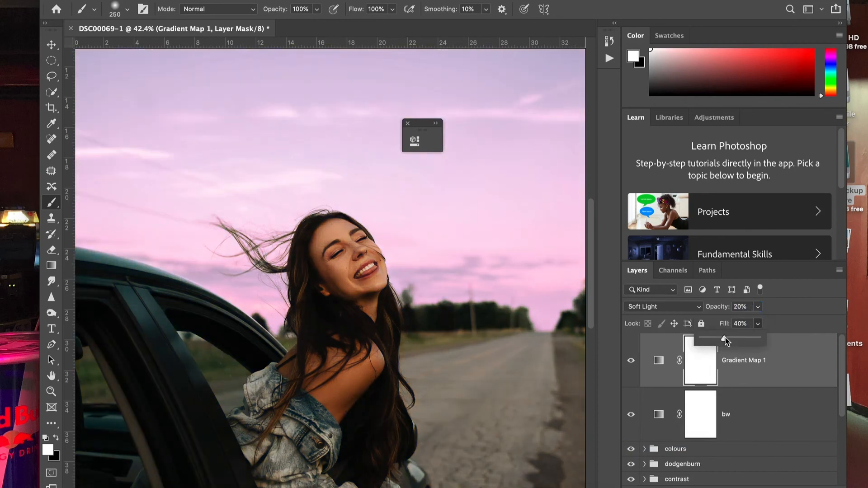
{"action": "left_click", "coordinate": [757, 323]}
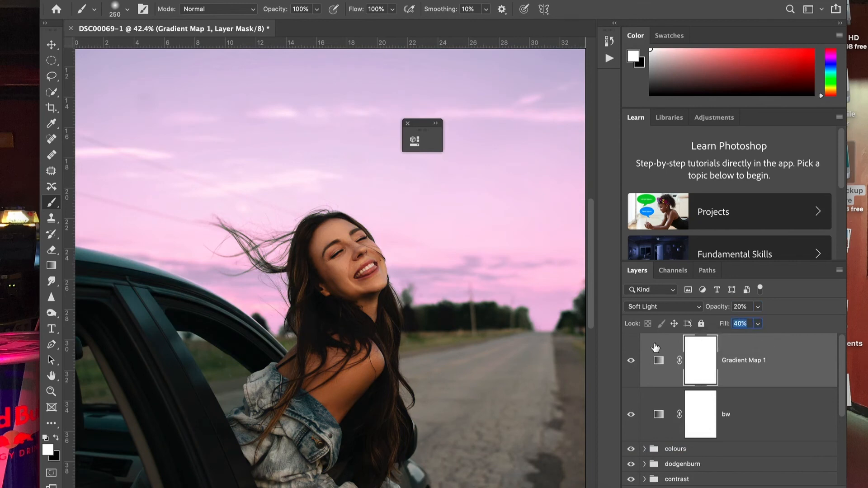
Rename the golden-brown Gradient Map layer as warm.
{"action": "double_click", "coordinate": [729, 360]}
{"action": "type", "text": "warm"}
{"action": "key", "text": "Return"}
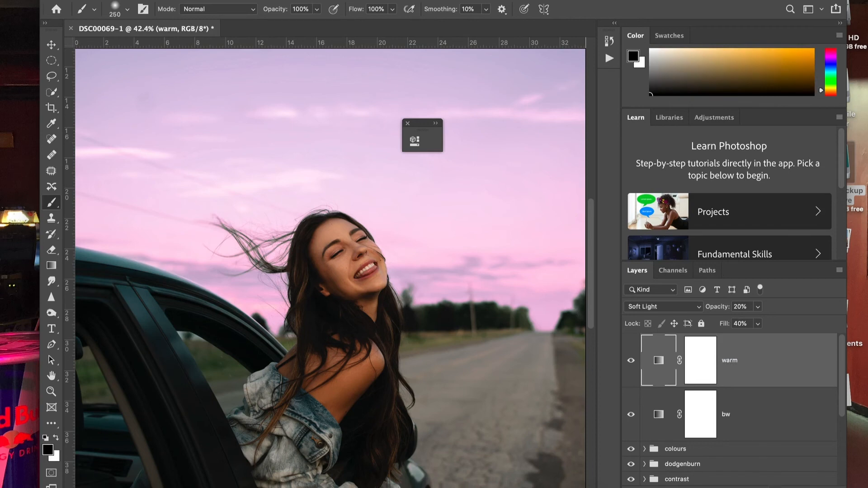
Add a third Gradient Map adjustment layer above warm and apply a blue gradient preset.
{"action": "left_click", "coordinate": [796, 486]}
{"action": "left_click", "coordinate": [808, 460]}
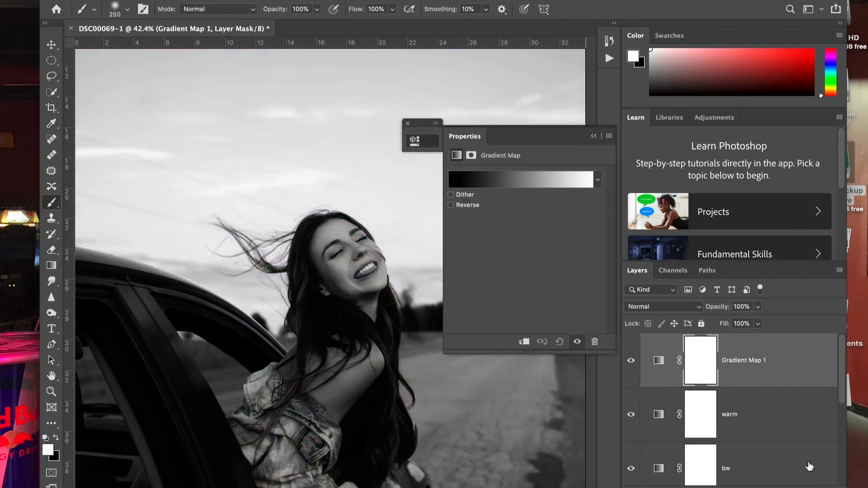
{"action": "left_click", "coordinate": [597, 179]}
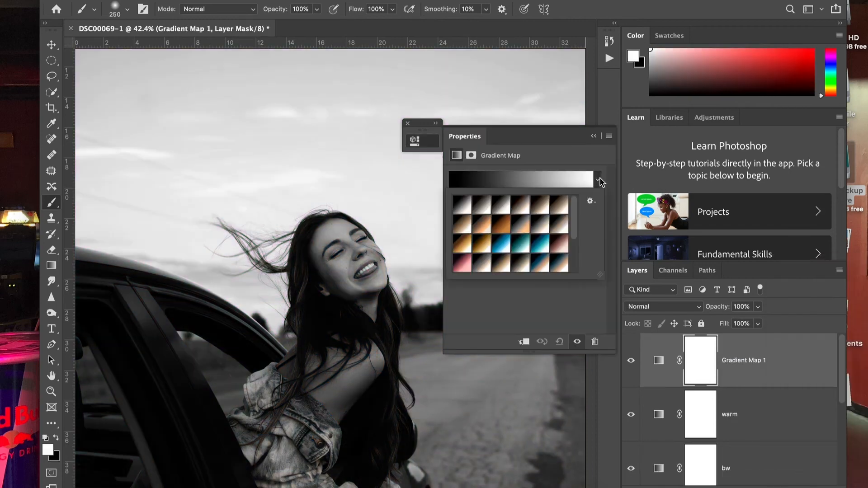
{"action": "left_click", "coordinate": [499, 246]}
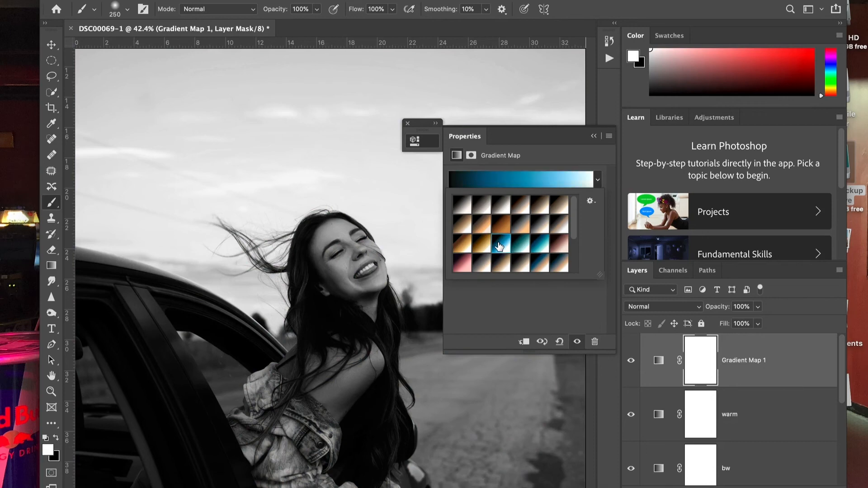
{"action": "left_click", "coordinate": [593, 136]}
{"action": "left_click", "coordinate": [594, 135]}
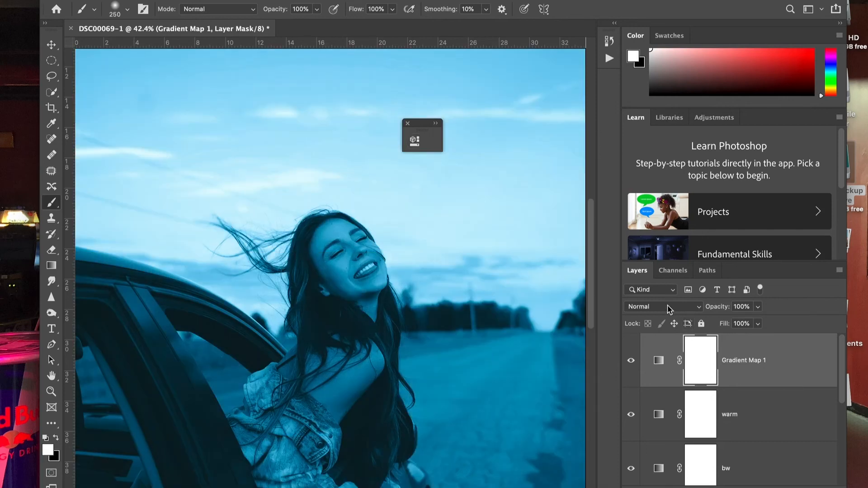
Blend the blue Gradient Map layer with Soft Light at 25% opacity and 34% fill.
{"action": "left_click", "coordinate": [668, 306]}
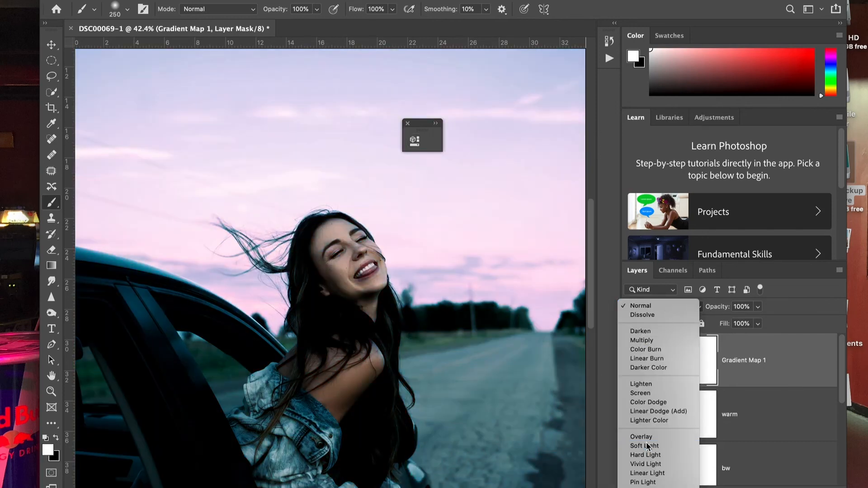
{"action": "left_click", "coordinate": [646, 446]}
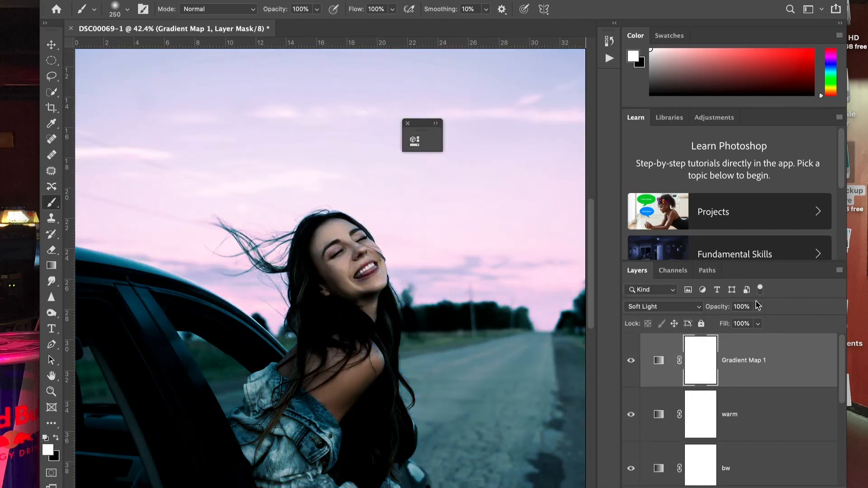
{"action": "left_click_drag", "start_coordinate": [758, 306], "coordinate": [720, 345]}
{"action": "left_click", "coordinate": [758, 323]}
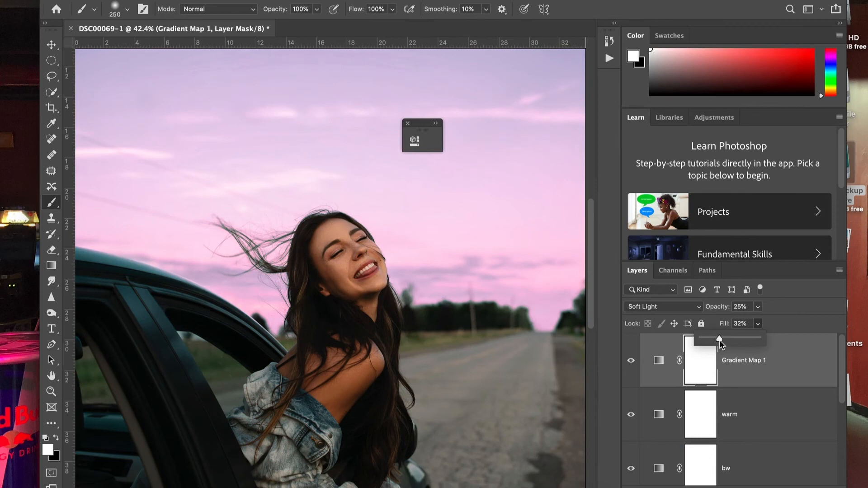
Rename the blue Gradient Map layer as cold.
{"action": "left_click", "coordinate": [744, 364]}
{"action": "double_click", "coordinate": [745, 363]}
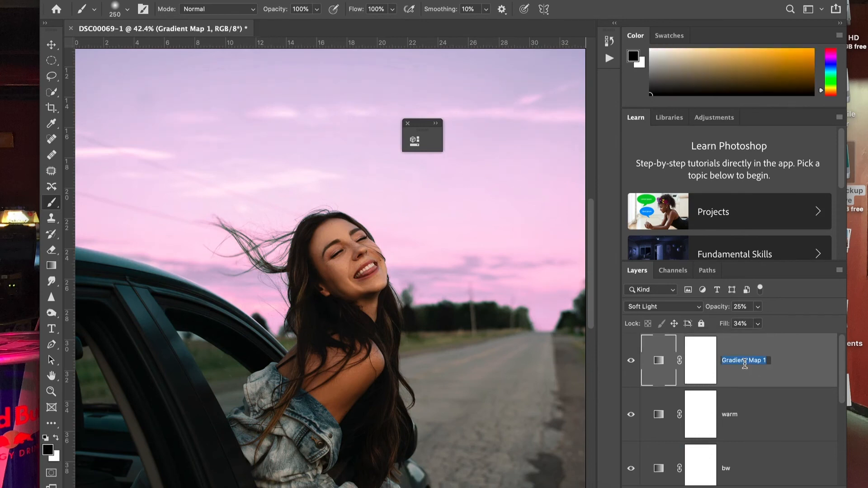
{"action": "type", "text": "cold"}
{"action": "key", "text": "Return"}
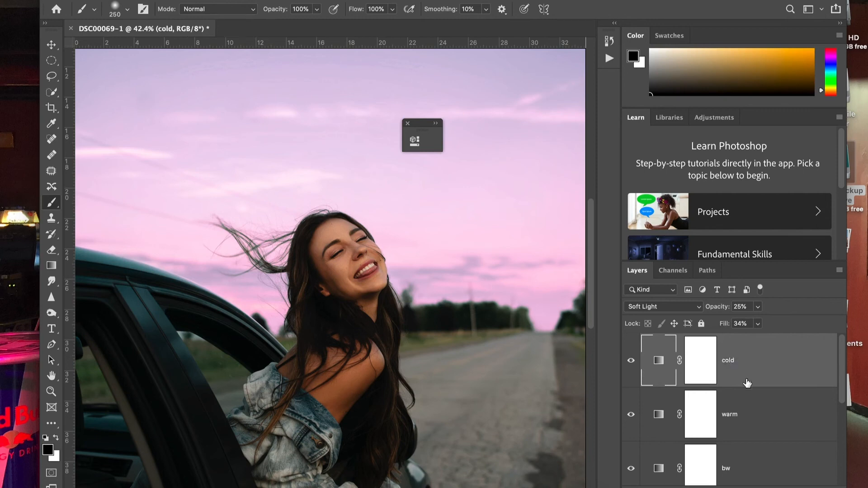
Group the cold, warm and bw layers and name the group grading.
{"action": "left_click", "coordinate": [746, 413], "text": "shift"}
{"action": "left_click", "coordinate": [745, 459], "text": "shift"}
{"action": "key", "text": "ctrl+g"}
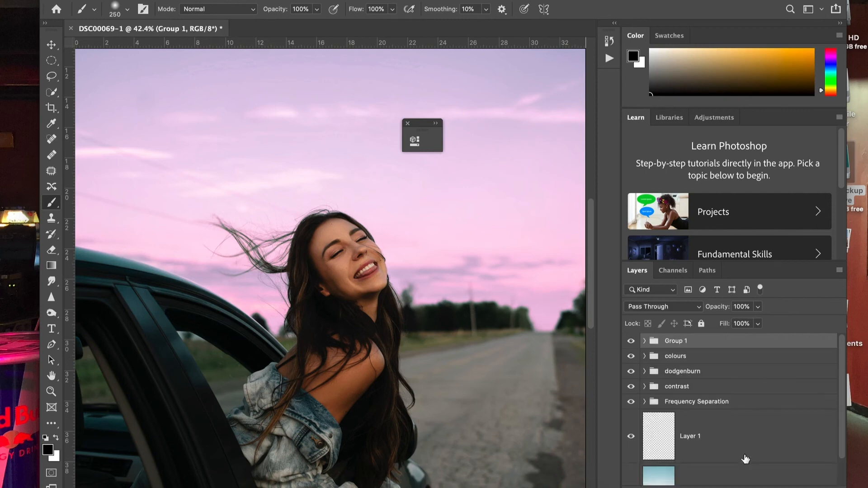
{"action": "double_click", "coordinate": [674, 340]}
{"action": "type", "text": "grading"}
{"action": "key", "text": "Return"}
{"action": "key", "text": "ctrl+0"}
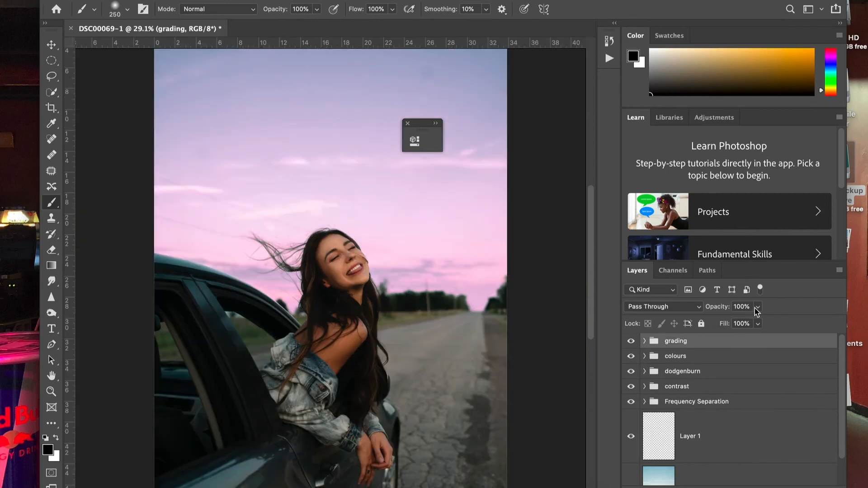
Set the opacity of the grading group to 75%.
{"action": "left_click", "coordinate": [757, 323]}
{"action": "left_click_drag", "start_coordinate": [738, 323], "coordinate": [744, 326]}
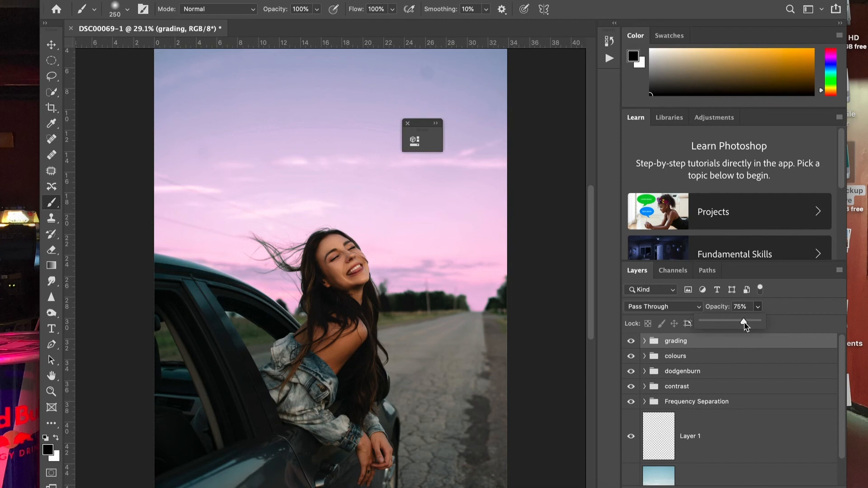
{"action": "left_click", "coordinate": [757, 308]}
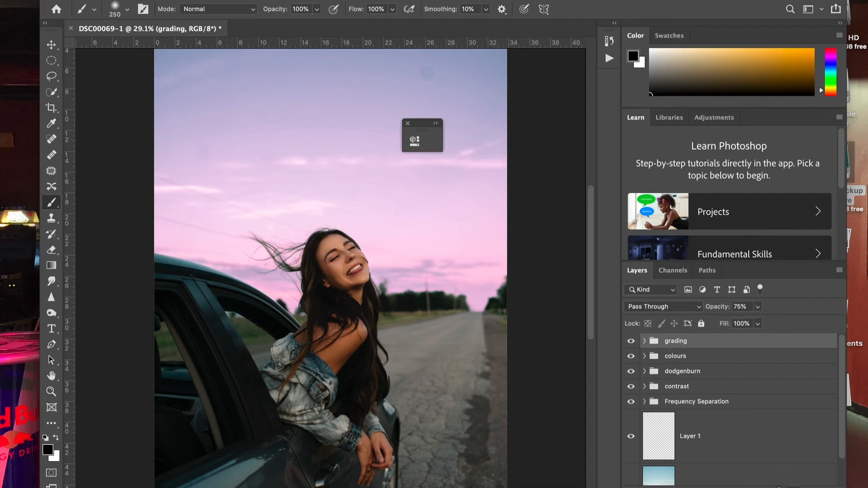
Stamp all visible layers onto a new layer above grading, desaturate it and set its blend mode to Overlay.
{"action": "key", "text": "alt+shift+super+n"}
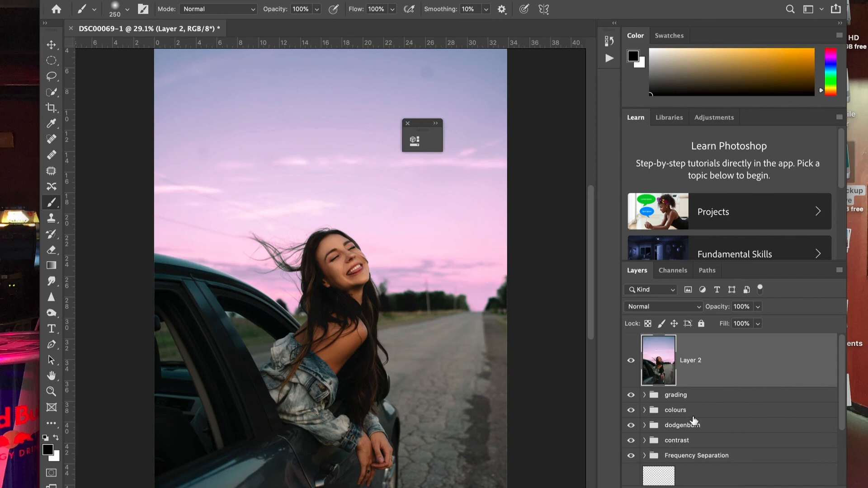
{"action": "key", "text": "super+shift+u"}
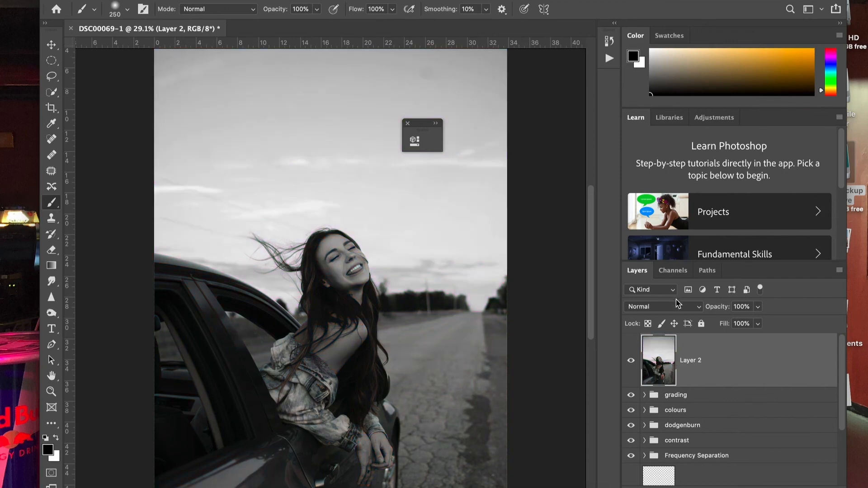
{"action": "left_click", "coordinate": [676, 306]}
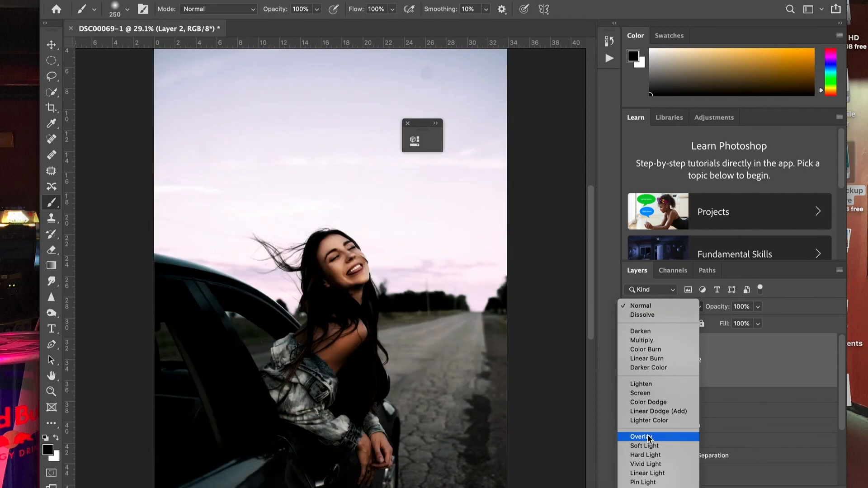
{"action": "left_click", "coordinate": [649, 437]}
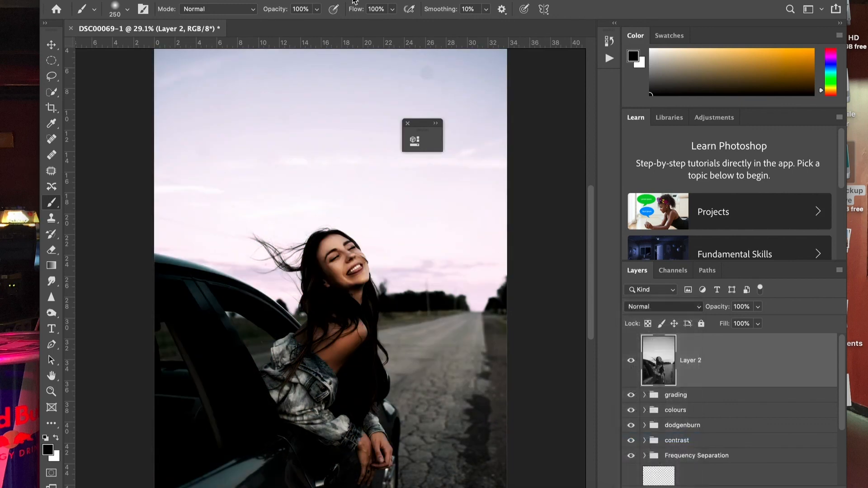
Apply a High Pass filter with a 3.3-pixel radius to the desaturated Overlay layer.
{"action": "left_click", "coordinate": [292, 0]}
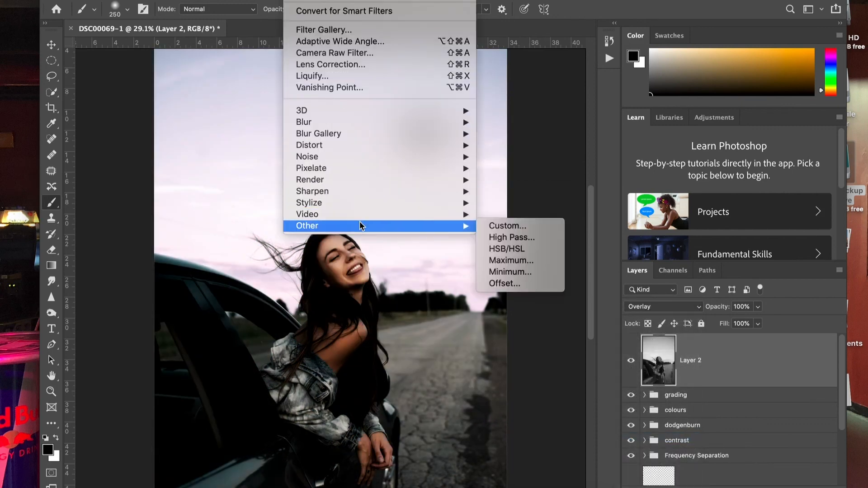
{"action": "mouse_move", "coordinate": [133, 0]}
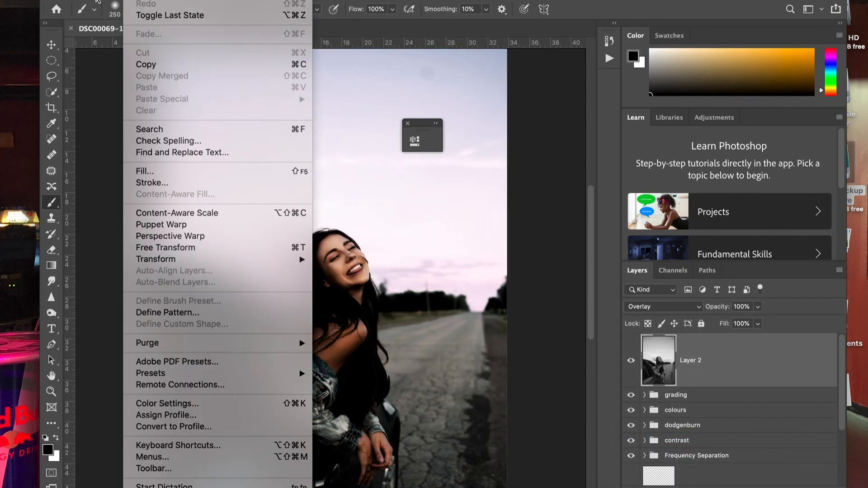
{"action": "left_click", "coordinate": [75, 0]}
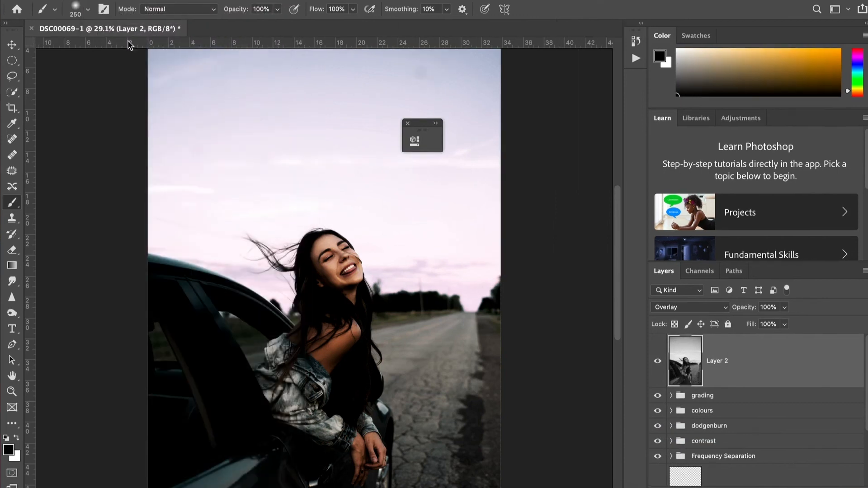
{"action": "left_click", "coordinate": [194, 1]}
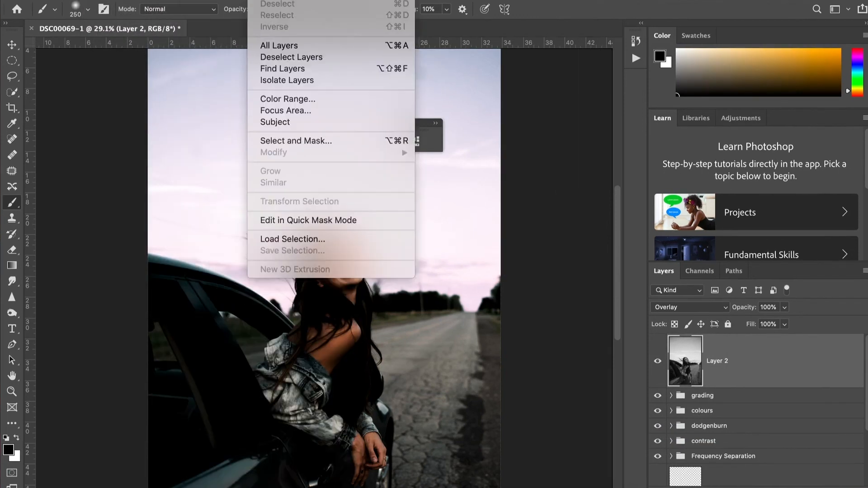
{"action": "mouse_move", "coordinate": [299, 1]}
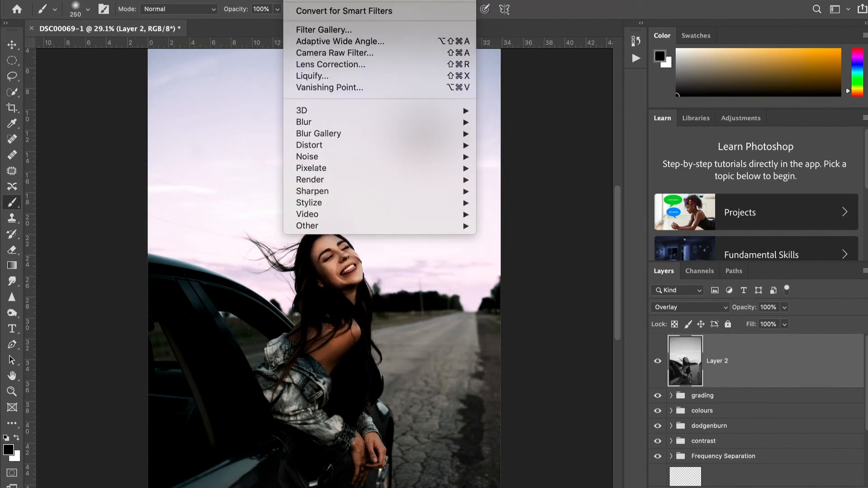
{"action": "mouse_move", "coordinate": [360, 226]}
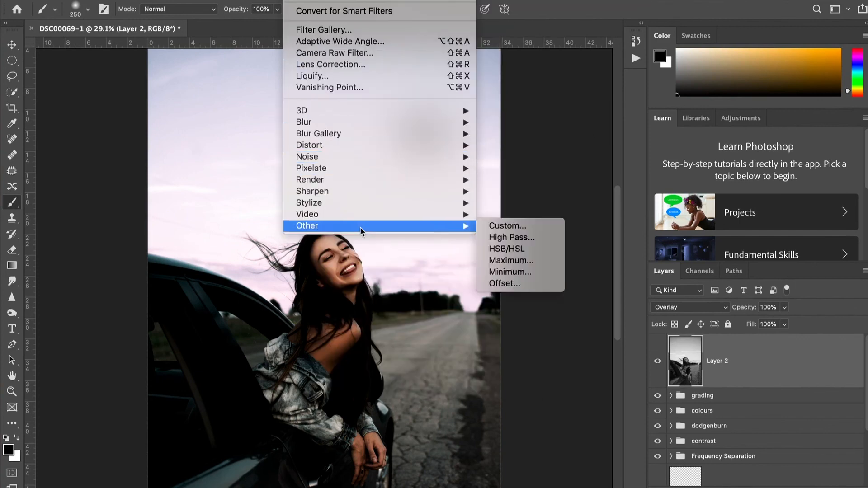
{"action": "left_click", "coordinate": [508, 238]}
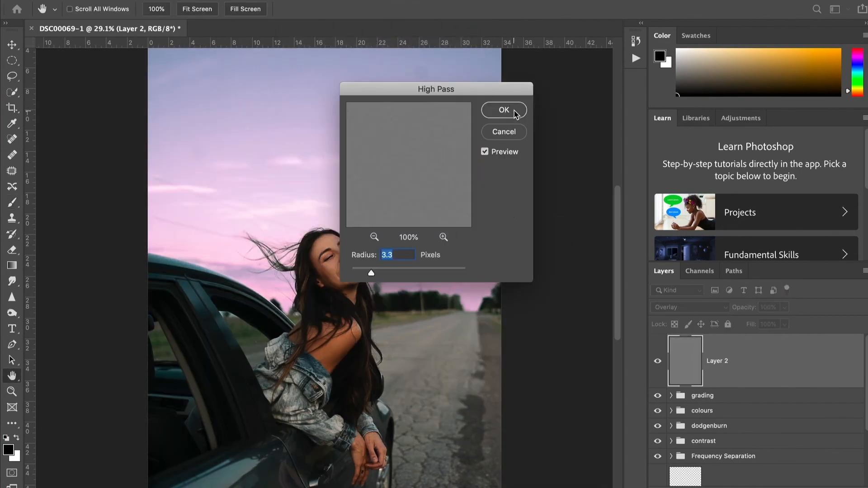
{"action": "left_click", "coordinate": [504, 110]}
{"action": "key", "text": "b"}
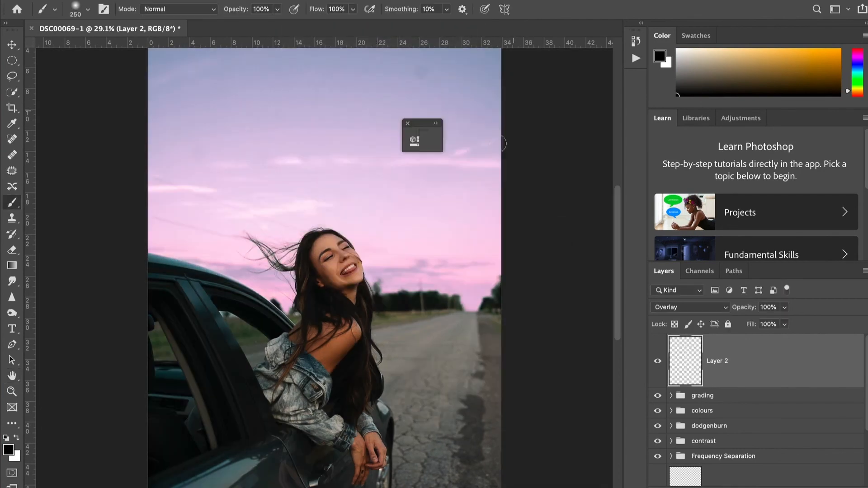
Fine-tune the opacity of the High Pass sharpening layer.
{"action": "scroll", "coordinate": [490, 261], "scroll_direction": "down", "scroll_amount": 1}
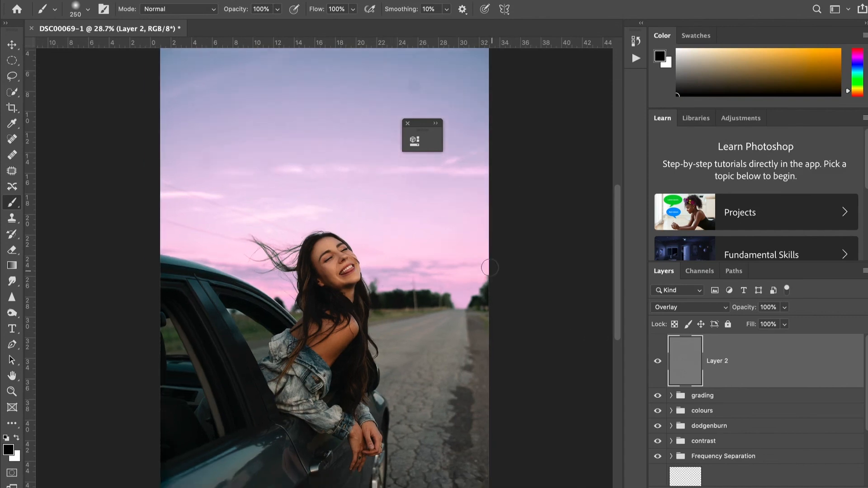
{"action": "left_click", "coordinate": [784, 308]}
{"action": "left_click_drag", "start_coordinate": [785, 322], "coordinate": [782, 324]}
Add a new layer above the High Pass layer, fill it with 50% gray and set it to Overlay.
{"action": "key", "text": "ctrl+shift+alt+n"}
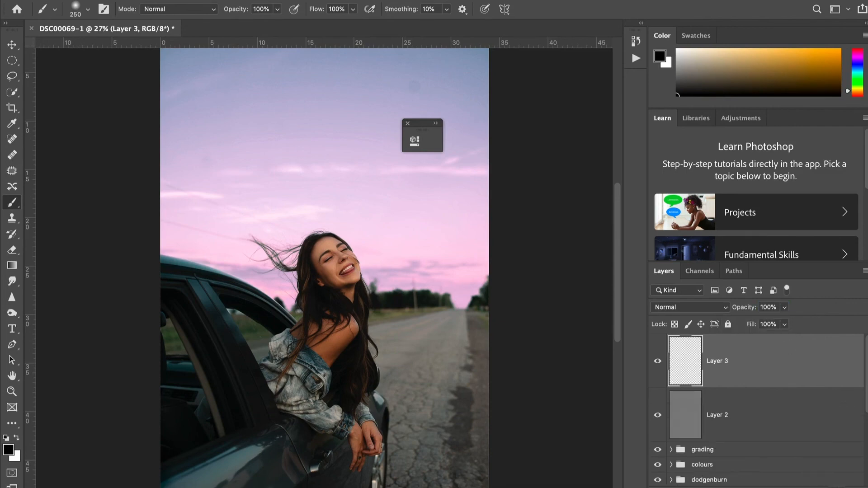
{"action": "key", "text": "i"}
{"action": "key", "text": "shift+F5"}
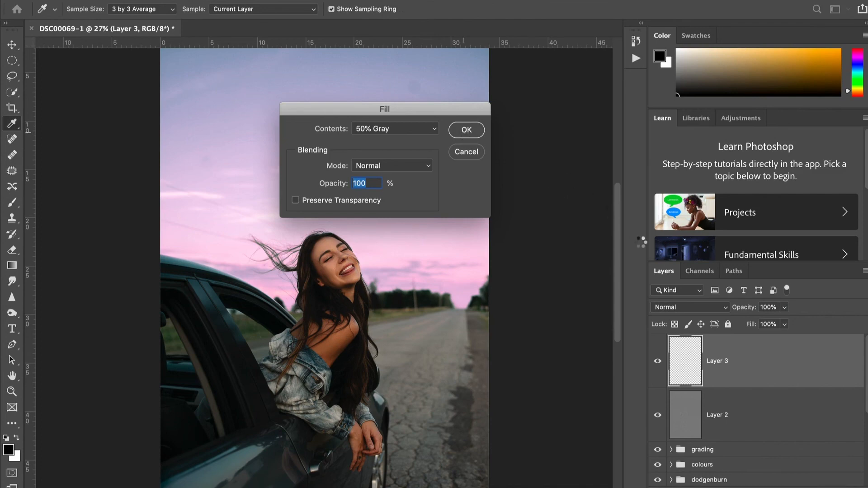
{"action": "key", "text": "Return"}
{"action": "key", "text": "b"}
{"action": "left_click", "coordinate": [695, 311]}
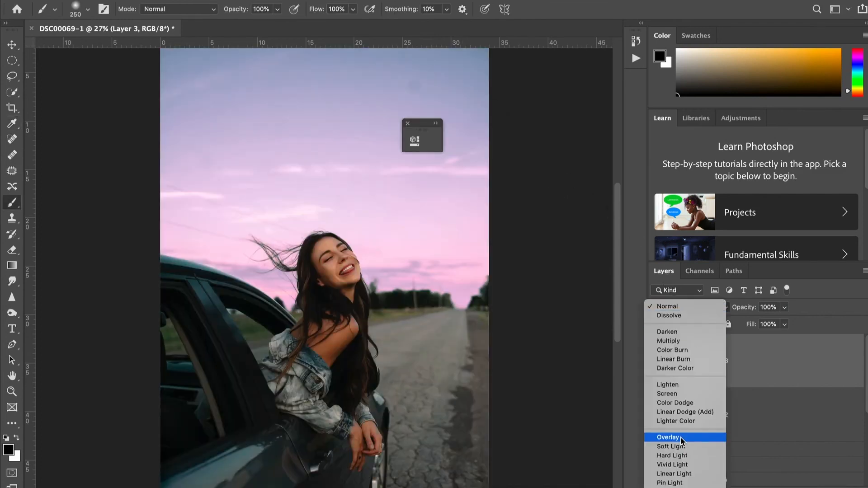
{"action": "left_click", "coordinate": [680, 437]}
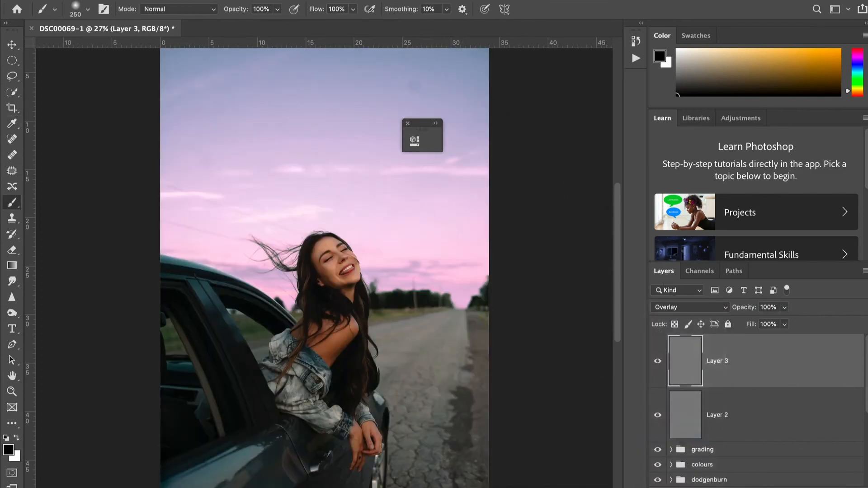
Apply Add Noise to the gray layer at 2.45% with Gaussian distribution and Monochromatic on.
{"action": "left_click", "coordinate": [306, 1]}
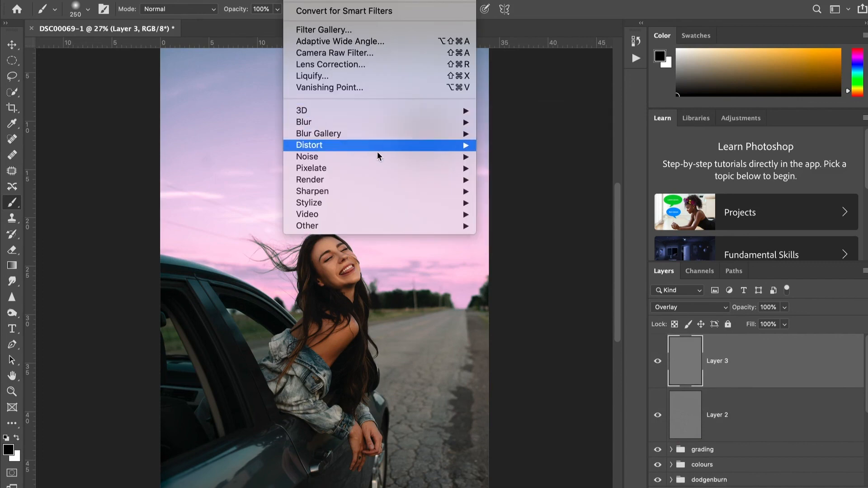
{"action": "mouse_move", "coordinate": [382, 157]}
{"action": "left_click", "coordinate": [507, 157]}
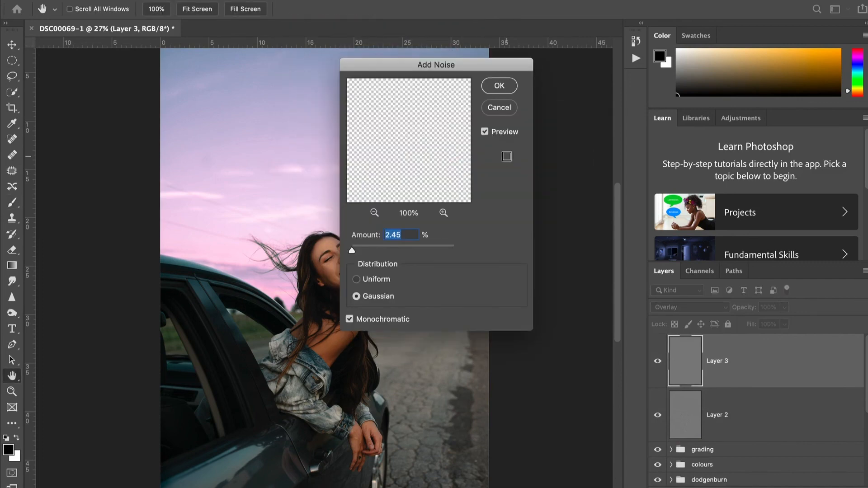
{"action": "left_click", "coordinate": [498, 87]}
{"action": "key", "text": "b"}
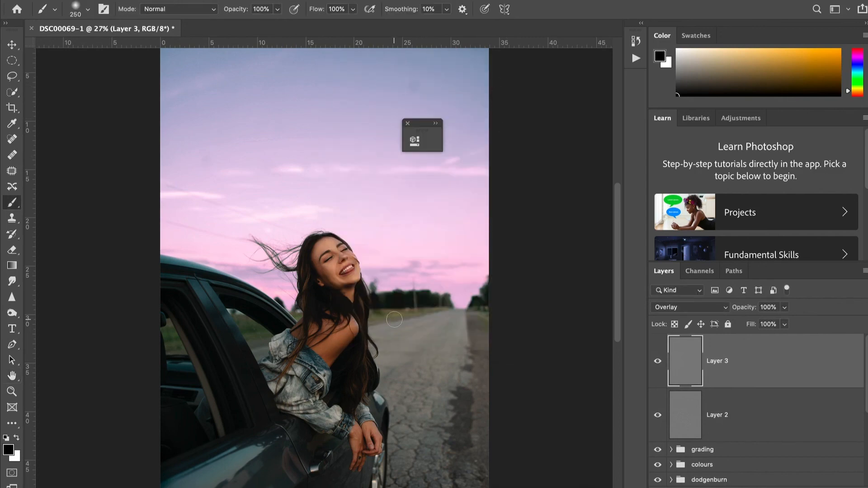
Fit the whole photo in view and group the noise layer with the High Pass layer.
{"action": "key", "text": "super+0"}
{"action": "left_click", "coordinate": [754, 421], "text": "shift"}
{"action": "key", "text": "super+g"}
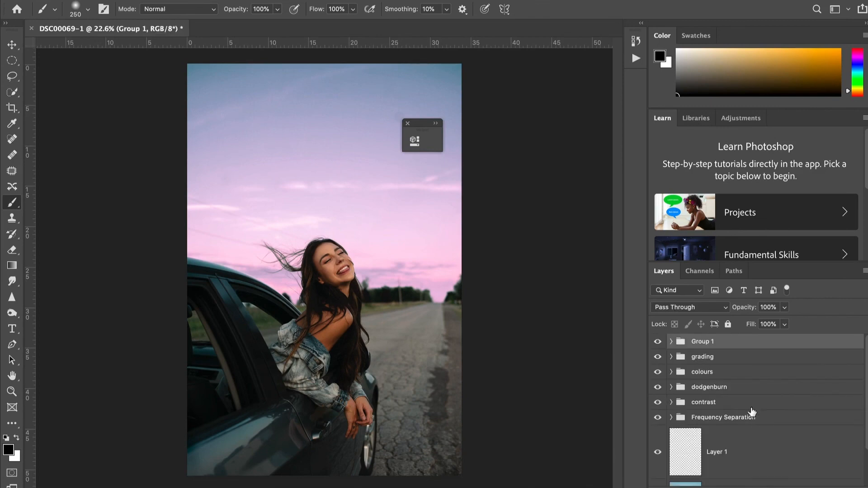
Rename the new group holding the noise and High Pass layers as fx.
{"action": "double_click", "coordinate": [701, 342]}
{"action": "type", "text": "fx"}
{"action": "key", "text": "Return"}
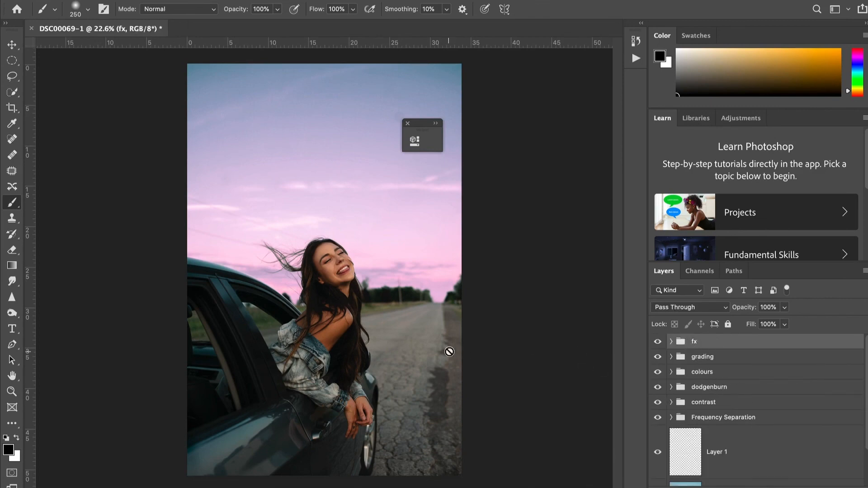
Review the retouch by showing only the original DSC00069 layer and restoring visibility progressively from Layer 1 up to the fx group.
{"action": "scroll", "coordinate": [741, 386], "scroll_direction": "down", "scroll_amount": 3}
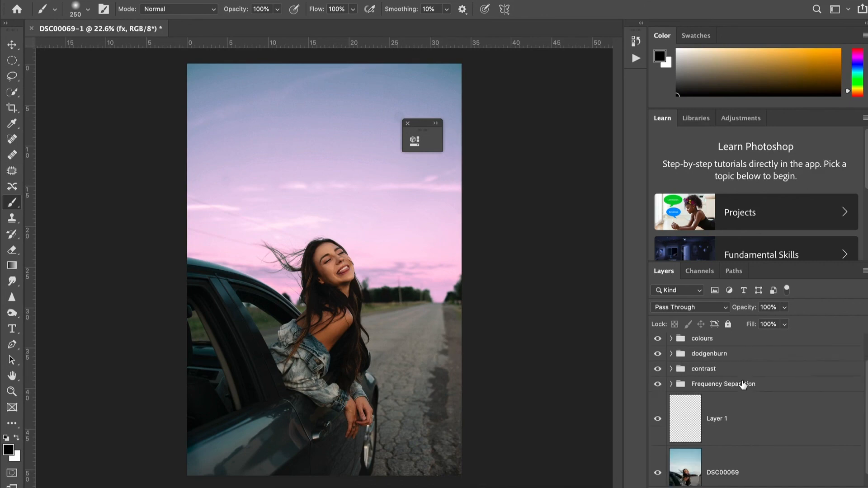
{"action": "left_click", "coordinate": [658, 460], "text": "alt"}
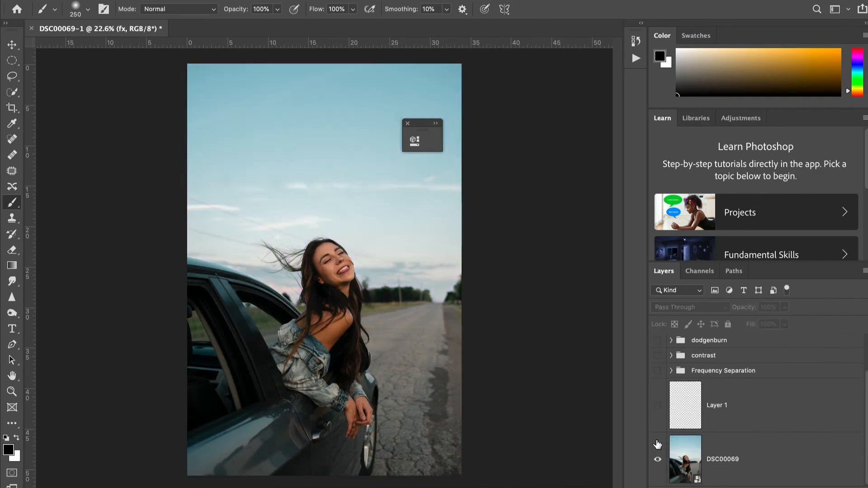
{"action": "left_click", "coordinate": [658, 405]}
{"action": "left_click", "coordinate": [657, 372]}
{"action": "left_click", "coordinate": [658, 356]}
{"action": "scroll", "coordinate": [658, 346], "scroll_direction": "up", "scroll_amount": 2}
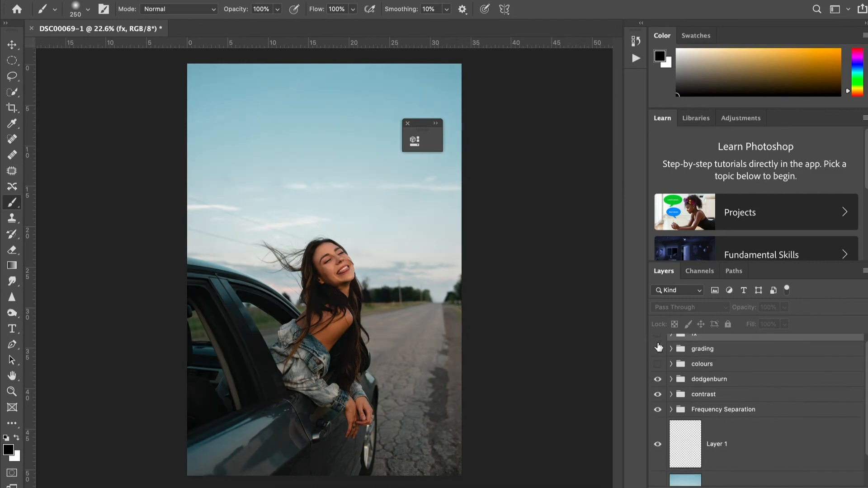
{"action": "left_click", "coordinate": [658, 363]}
{"action": "left_click", "coordinate": [658, 350]}
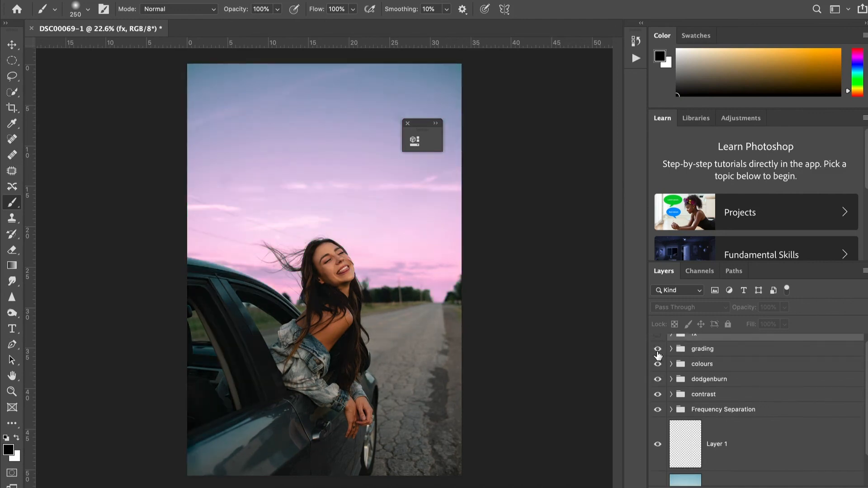
{"action": "scroll", "coordinate": [658, 355], "scroll_direction": "up", "scroll_amount": 1}
{"action": "left_click", "coordinate": [658, 345]}
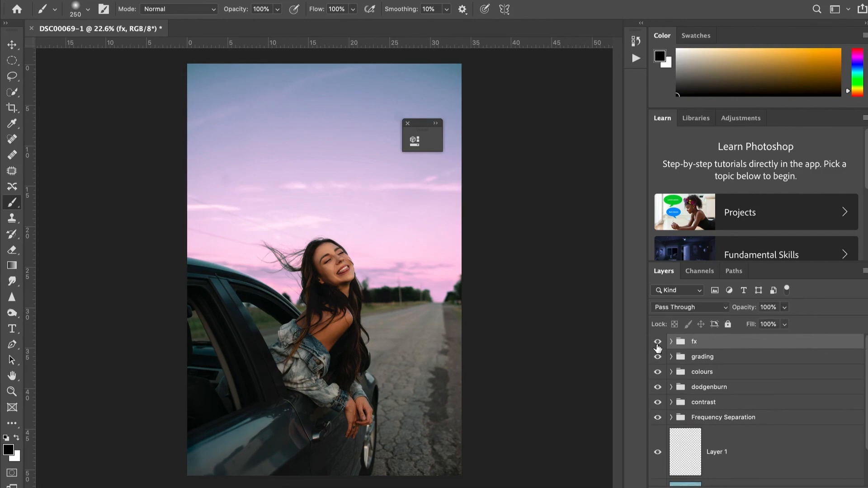